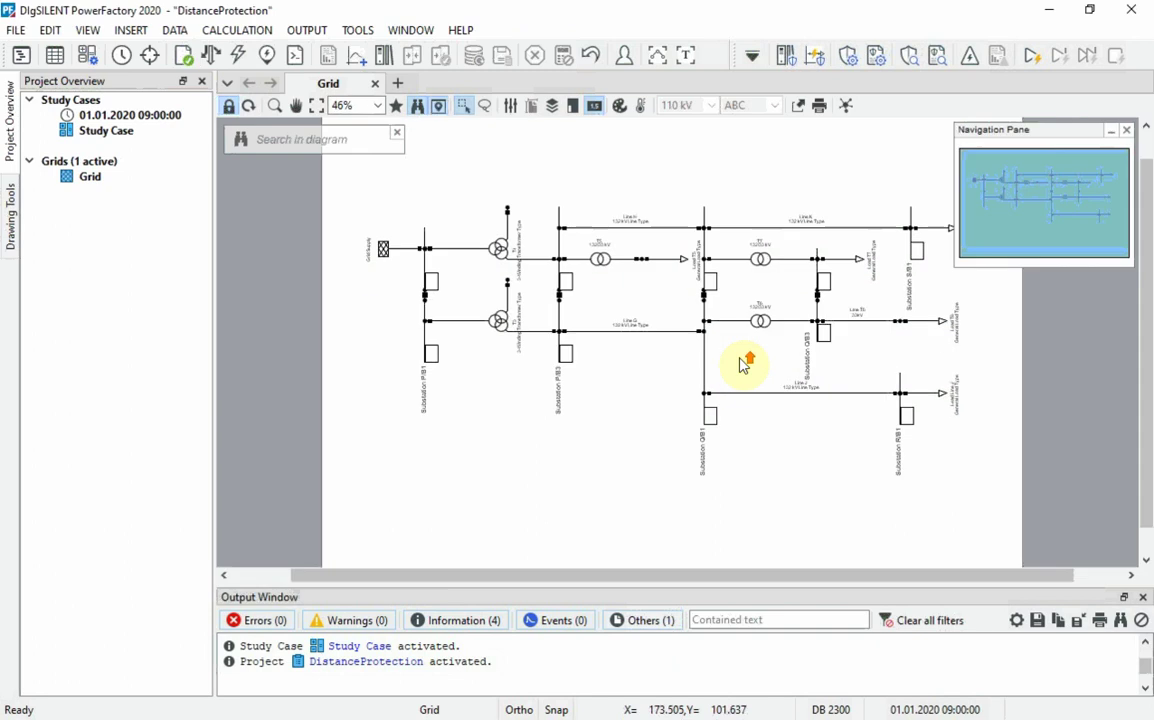
- Close the navigation pane that covers part of the grid diagram
scroll(741, 365, up, 1)
scroll(741, 365, up, 1)
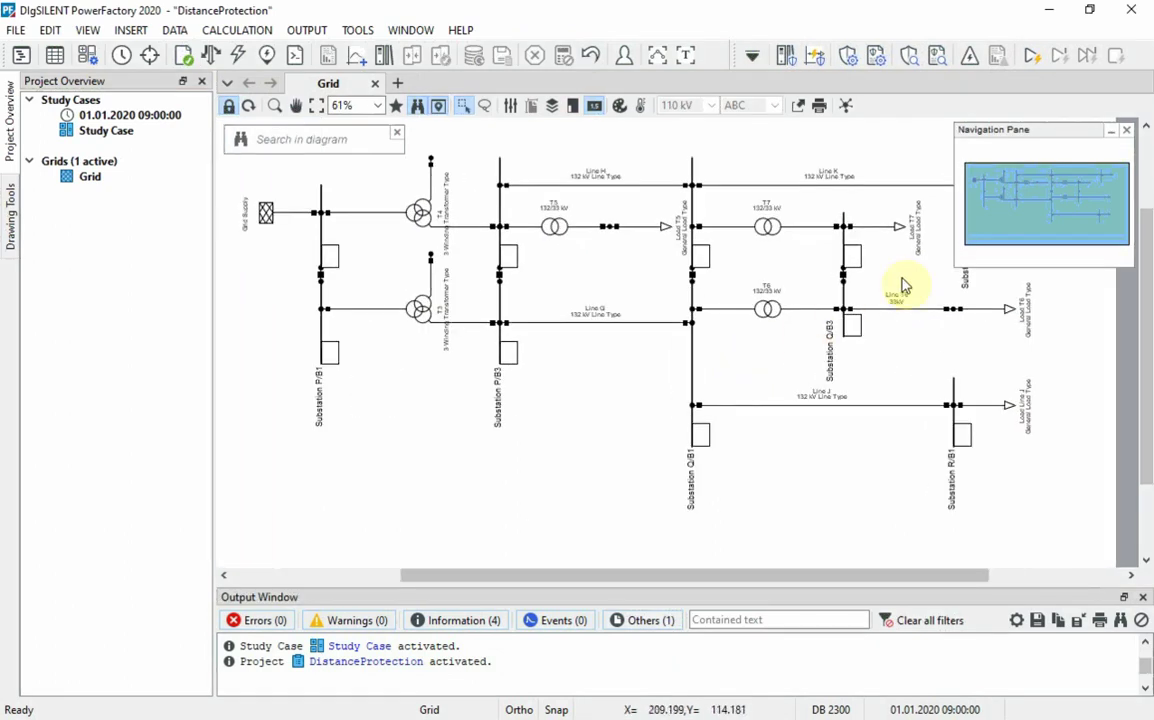
click(1126, 130)
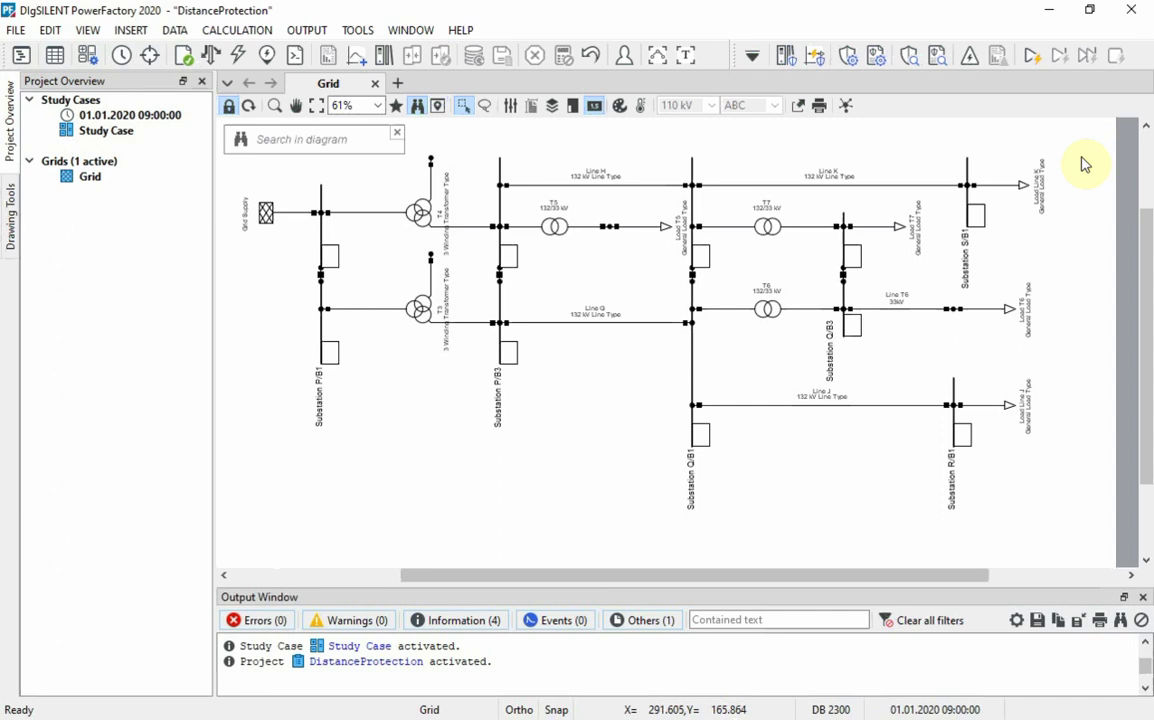
scroll(595, 378, up, 1)
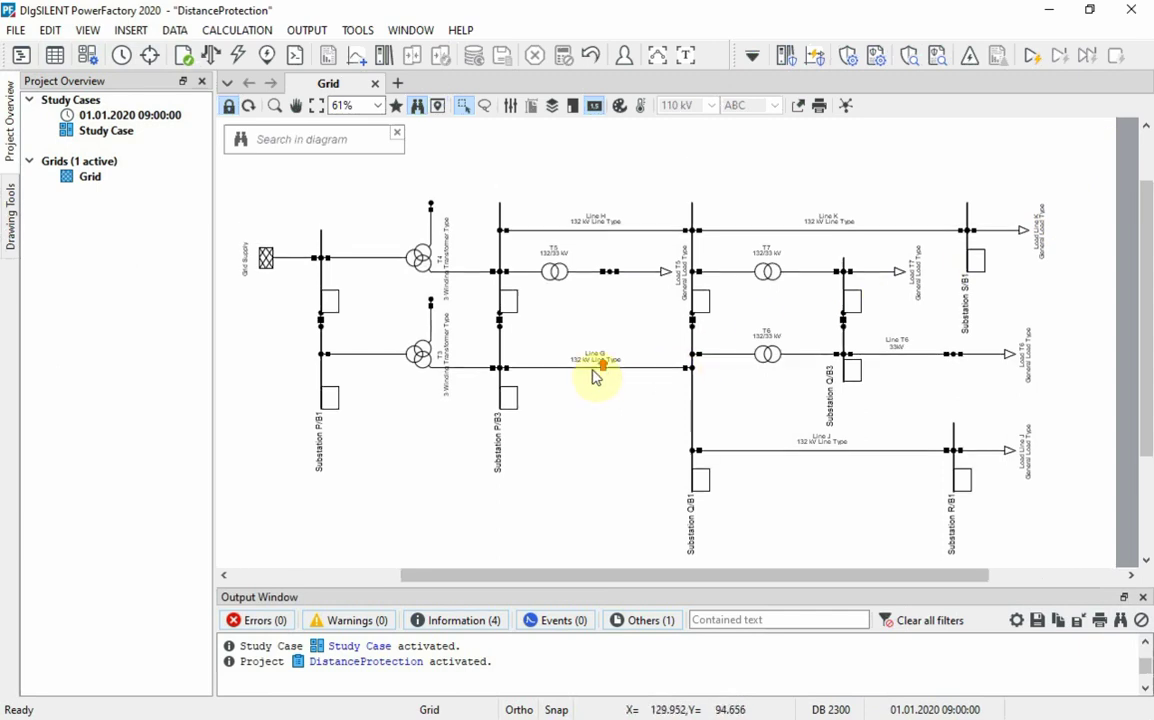
- Add a new relay model to Line G's cubicle at Substation P/B3 and name it Relay G
click(511, 370)
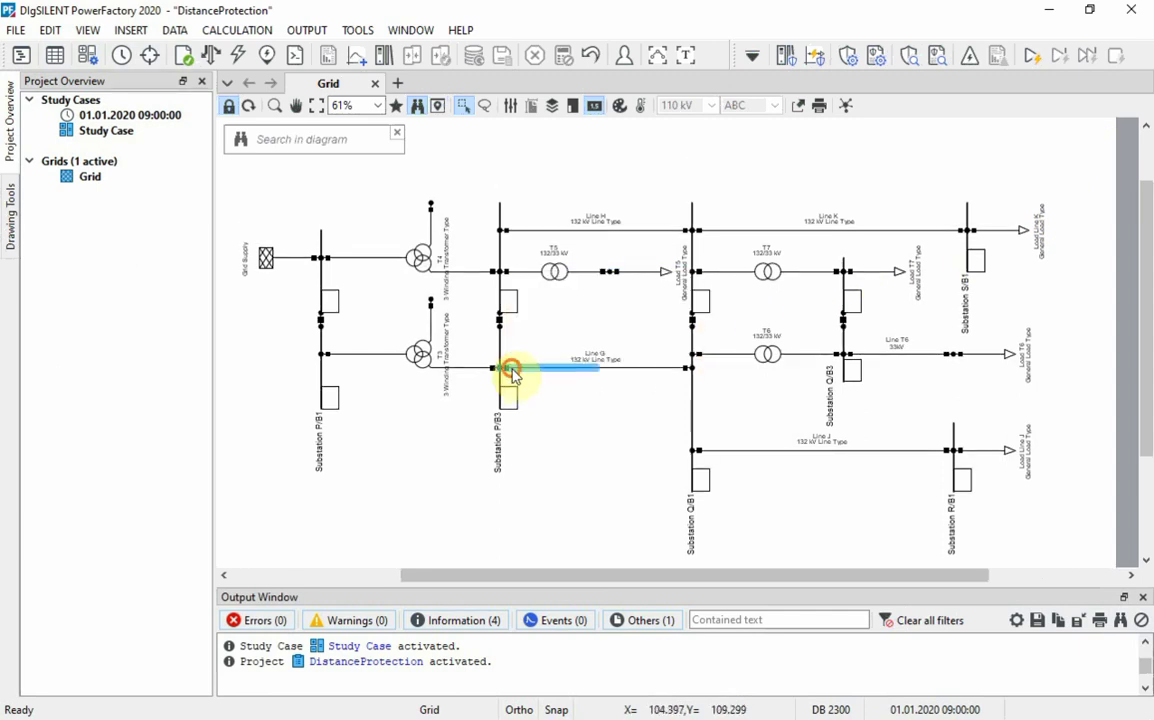
right_click(511, 372)
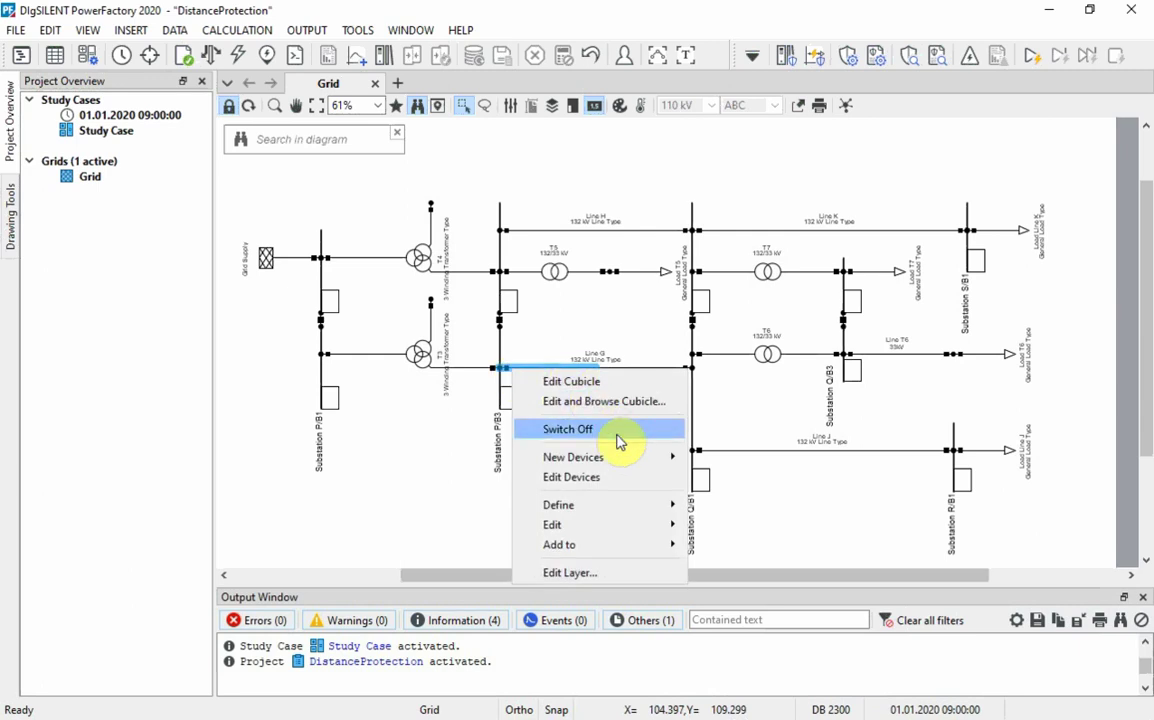
mouse_move(618, 456)
click(713, 457)
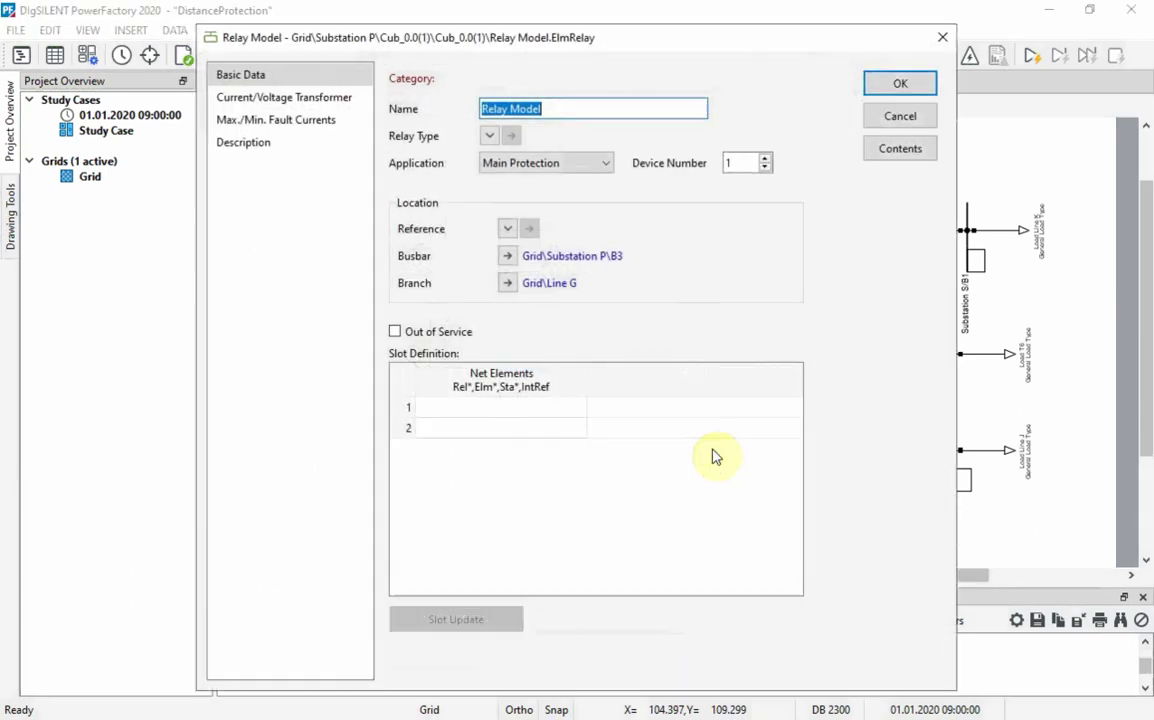
text(Relay G)
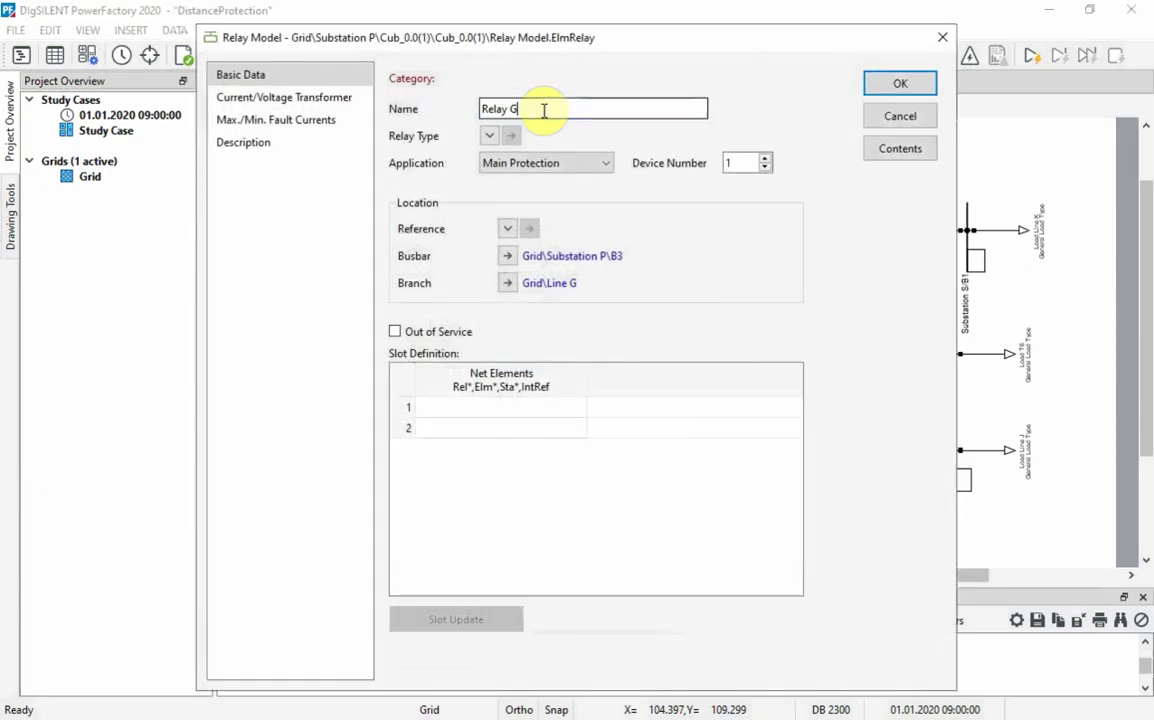
- Assign the project type Micromho from the Equipment Type Library to Relay G
click(489, 136)
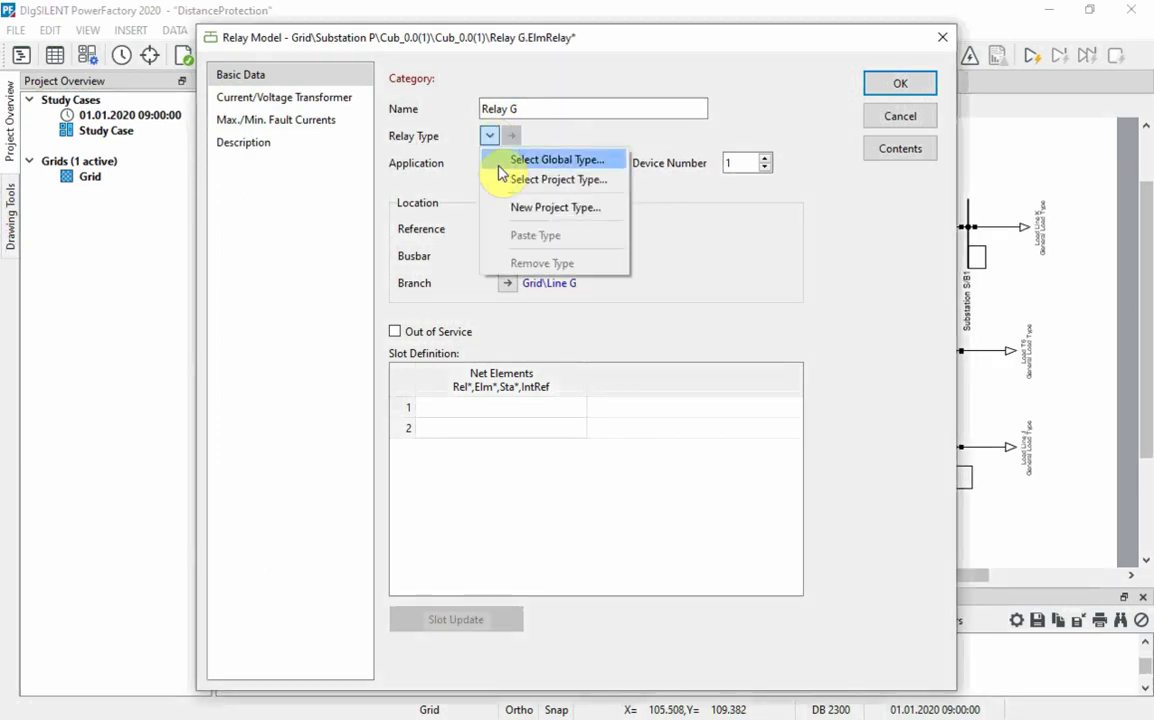
click(503, 178)
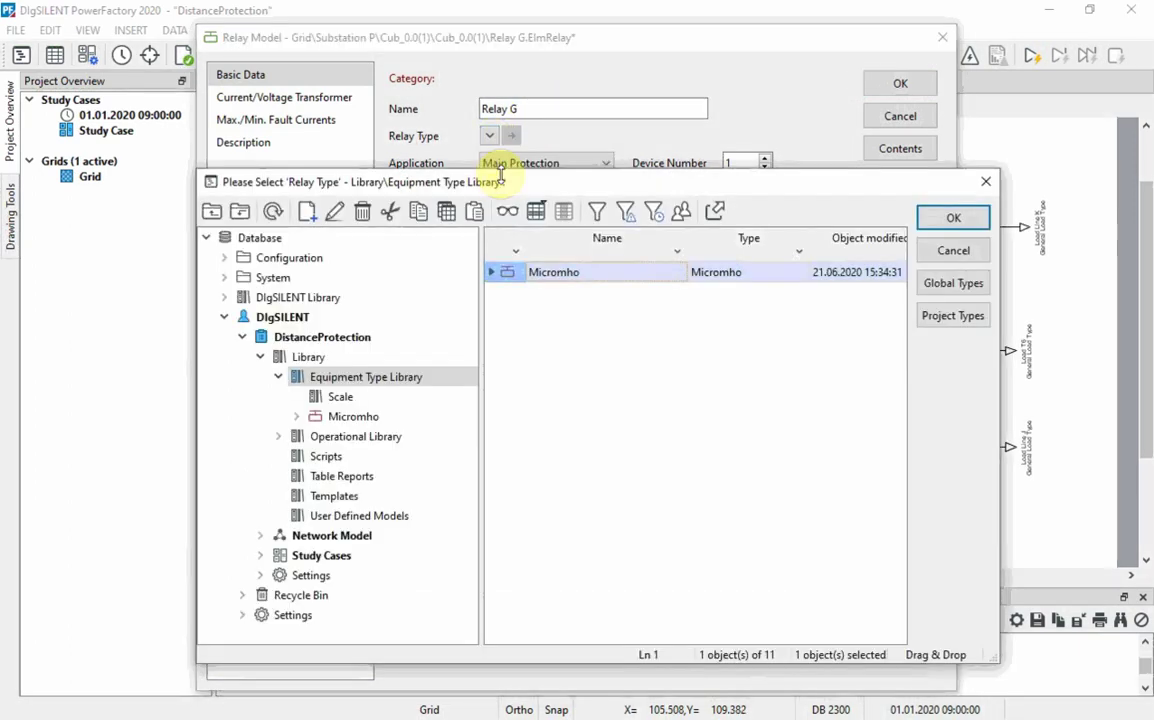
click(503, 274)
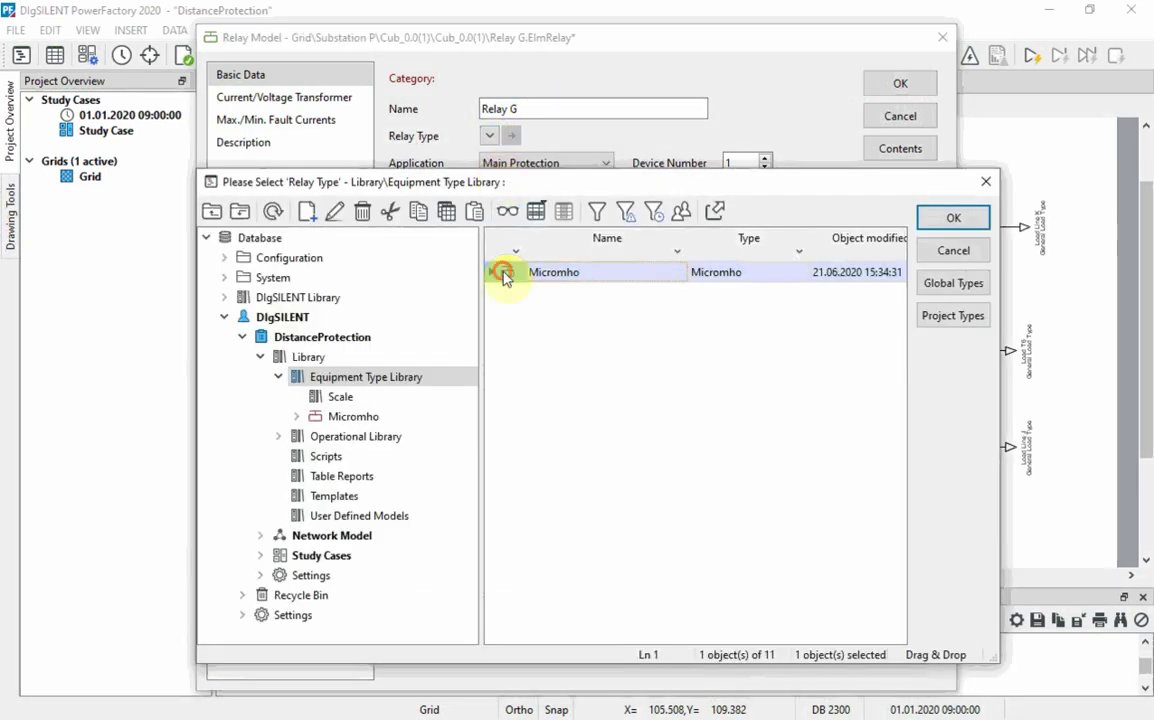
click(951, 220)
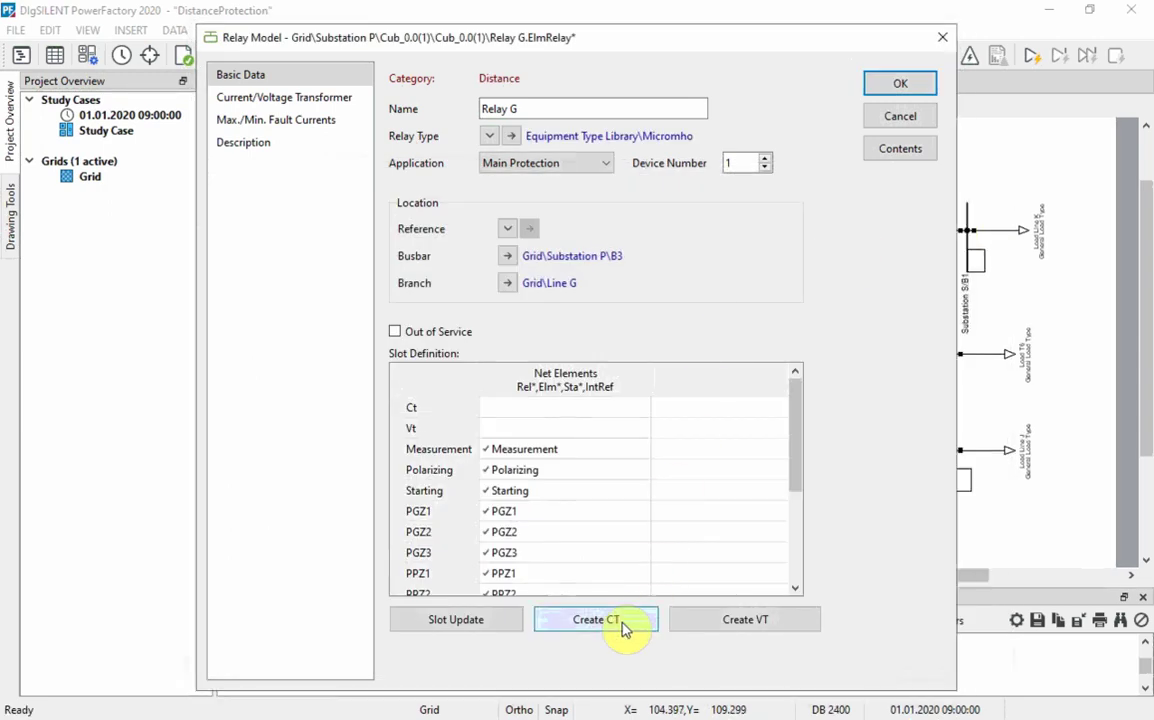
- Create a current transformer named CT G for the relay, using the project type 600/1 CTType
click(620, 622)
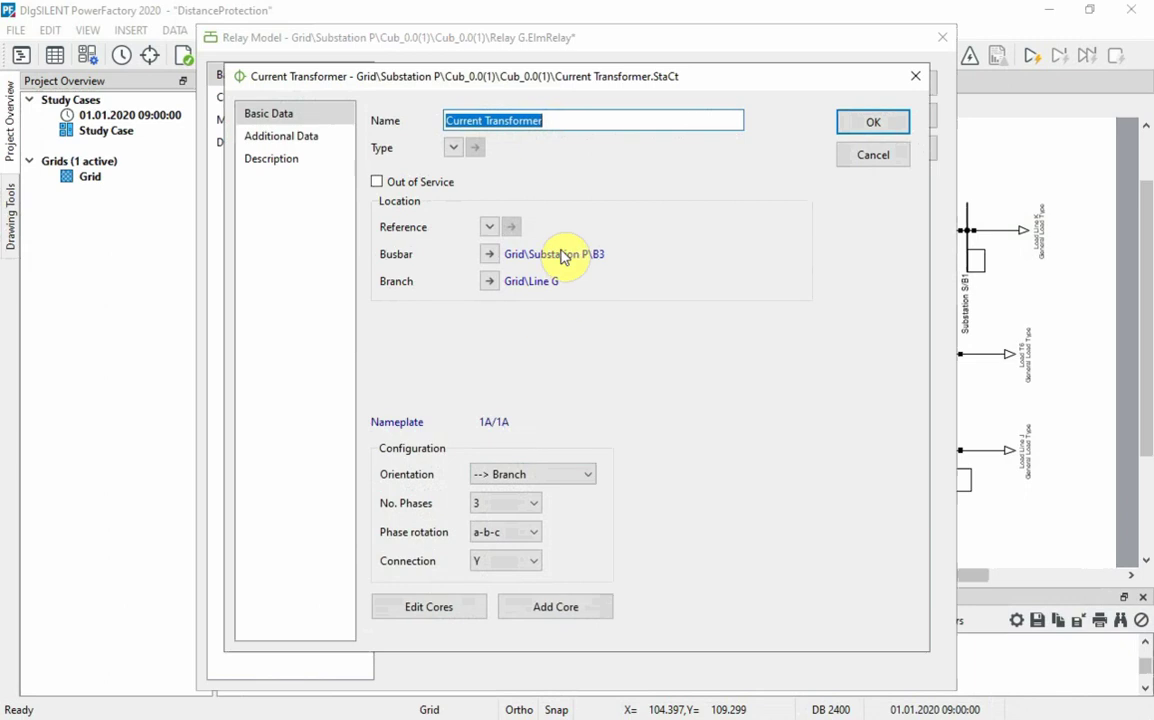
text(CT G)
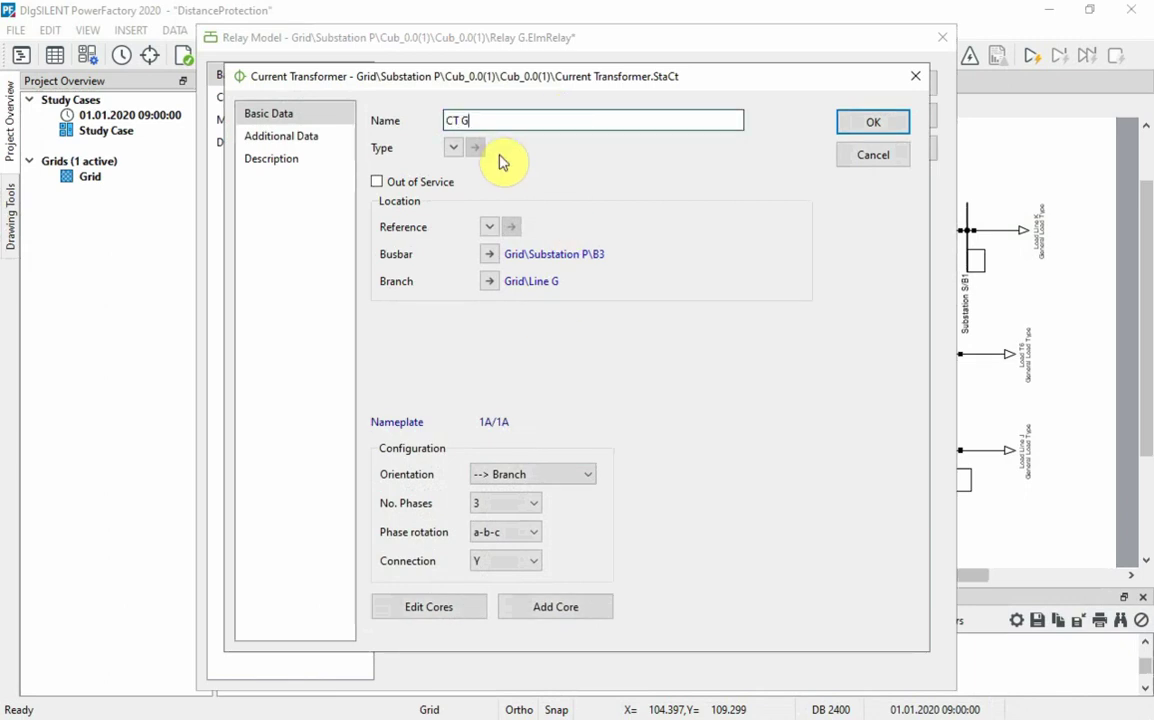
click(455, 148)
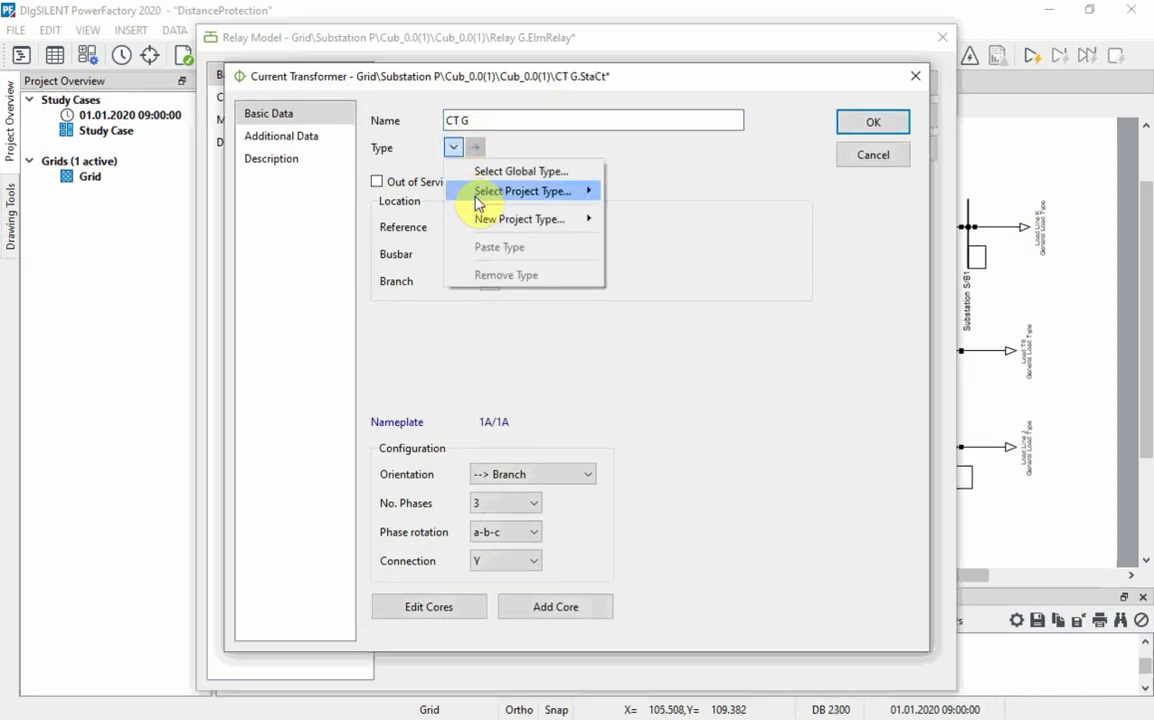
mouse_move(533, 198)
click(641, 192)
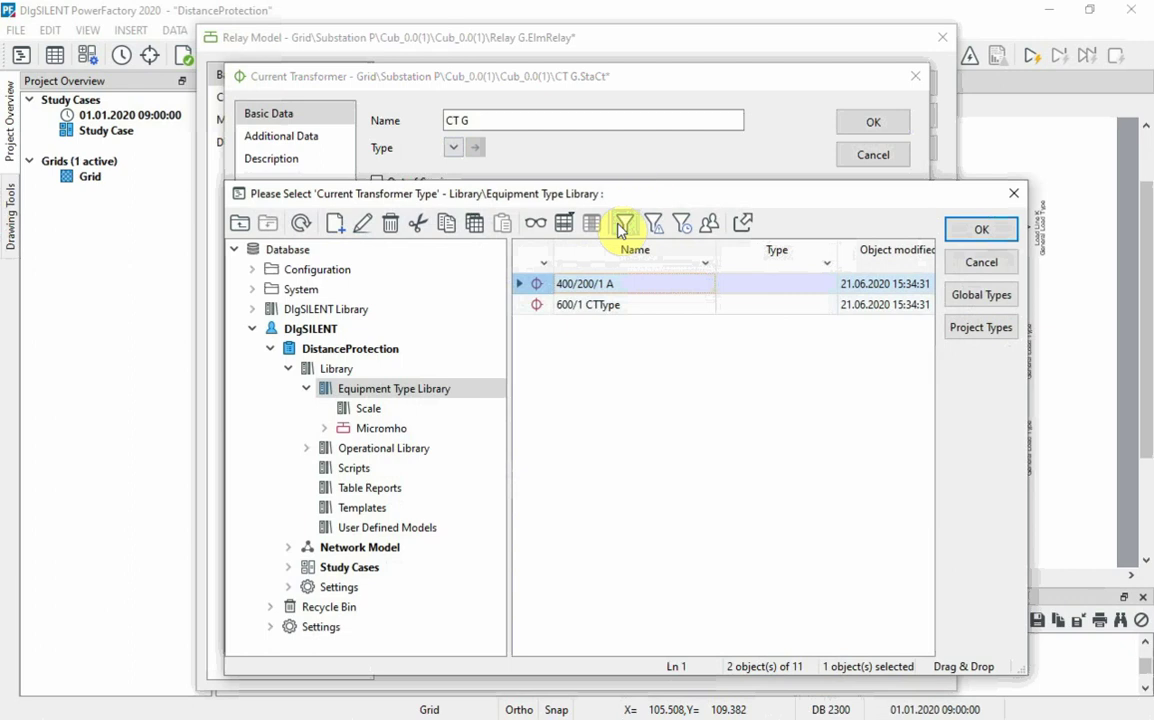
click(560, 305)
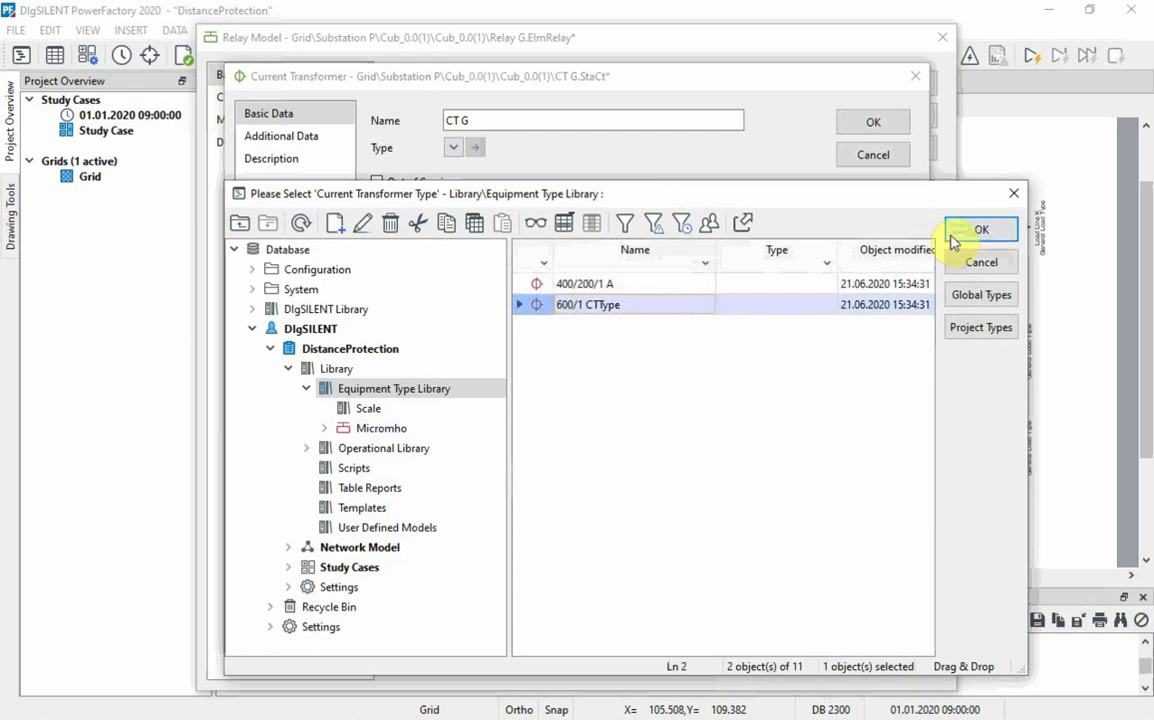
click(980, 228)
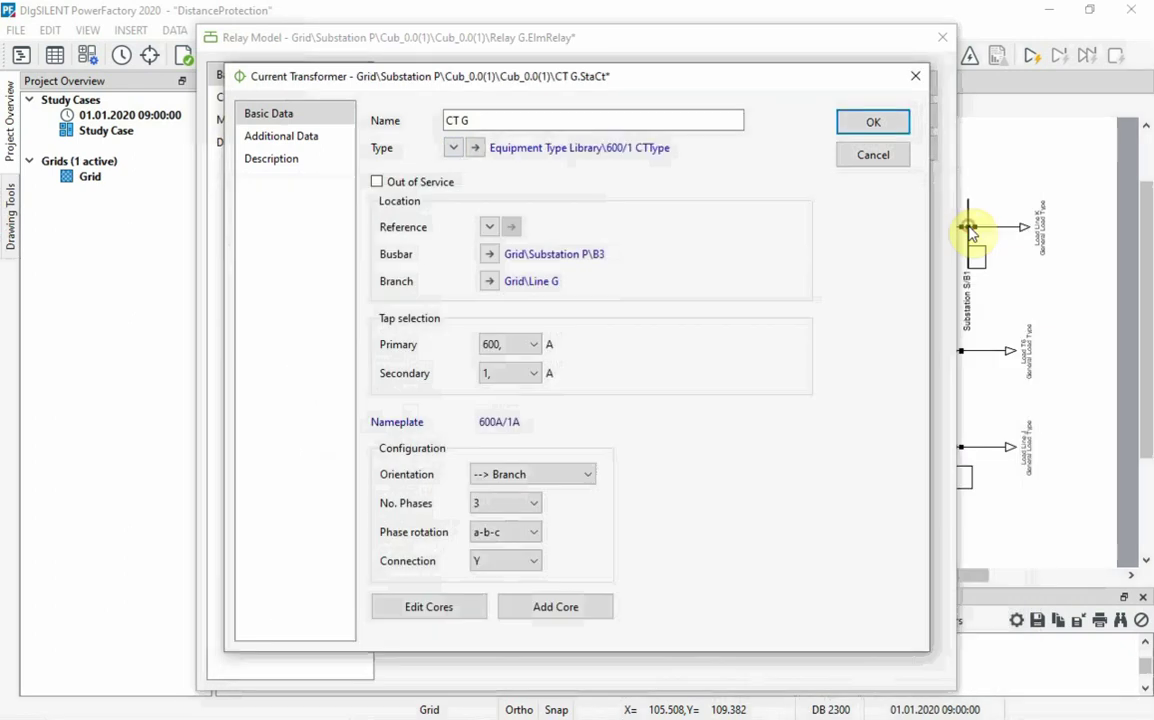
click(853, 125)
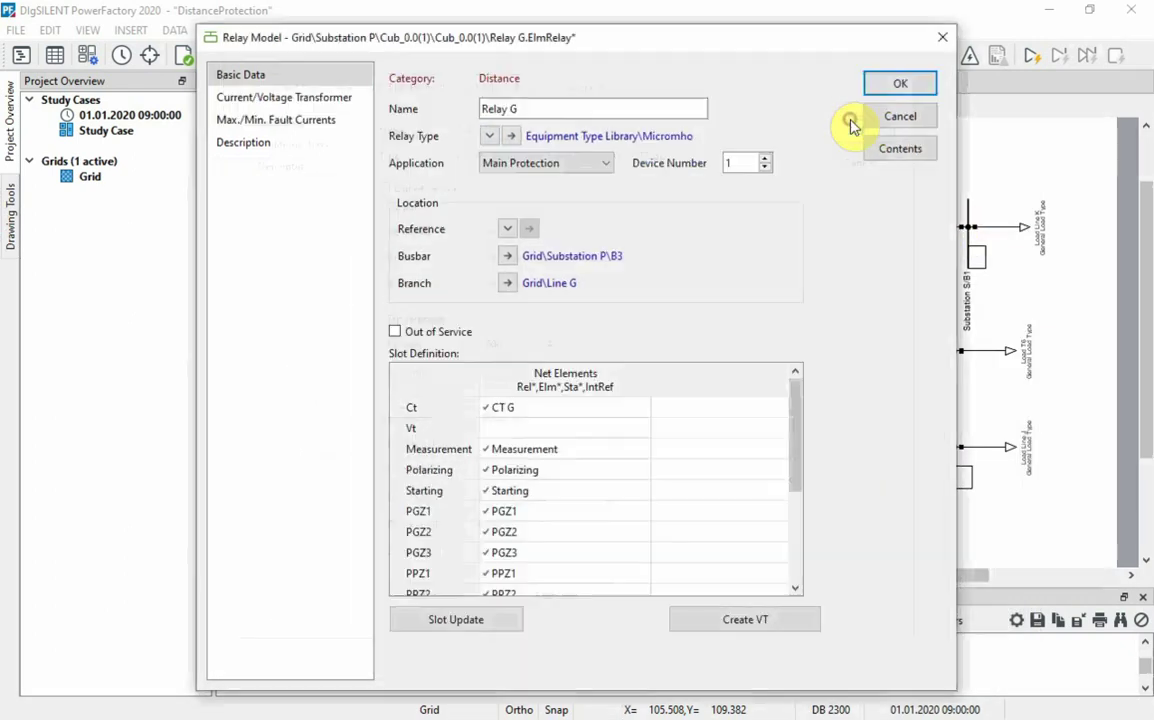
- Create a voltage transformer named VT G with the project's Voltage Transformer Type and a 110 V secondary tap
click(798, 624)
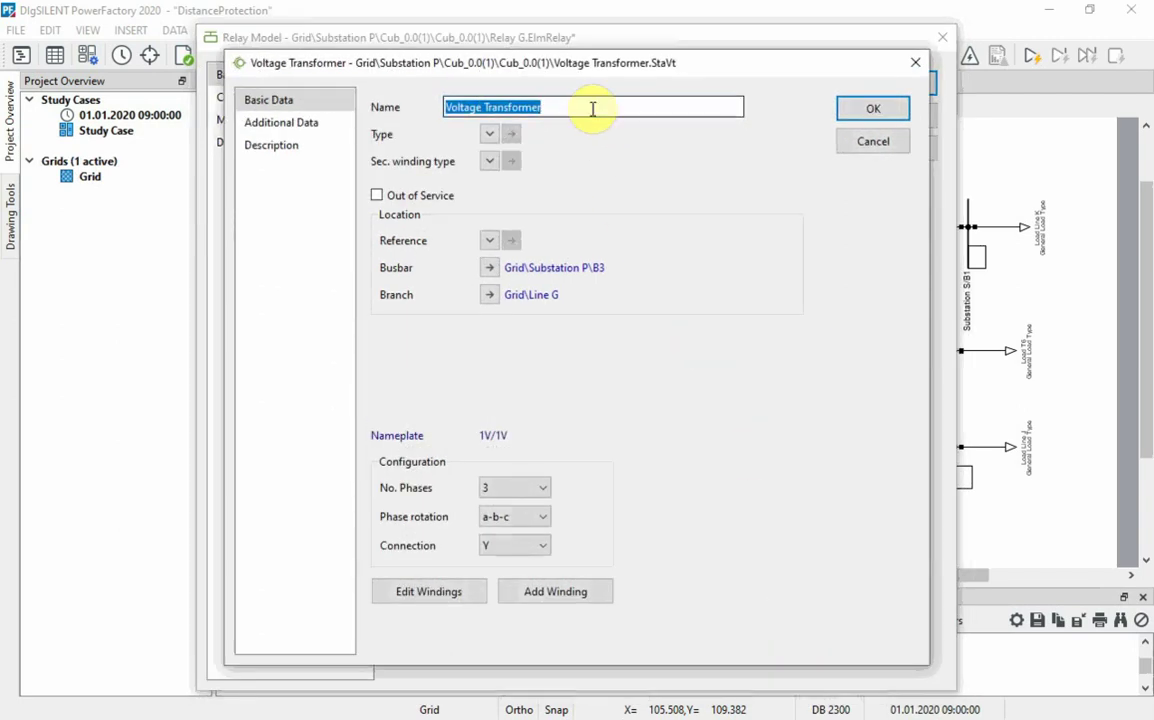
key(BackSpace)
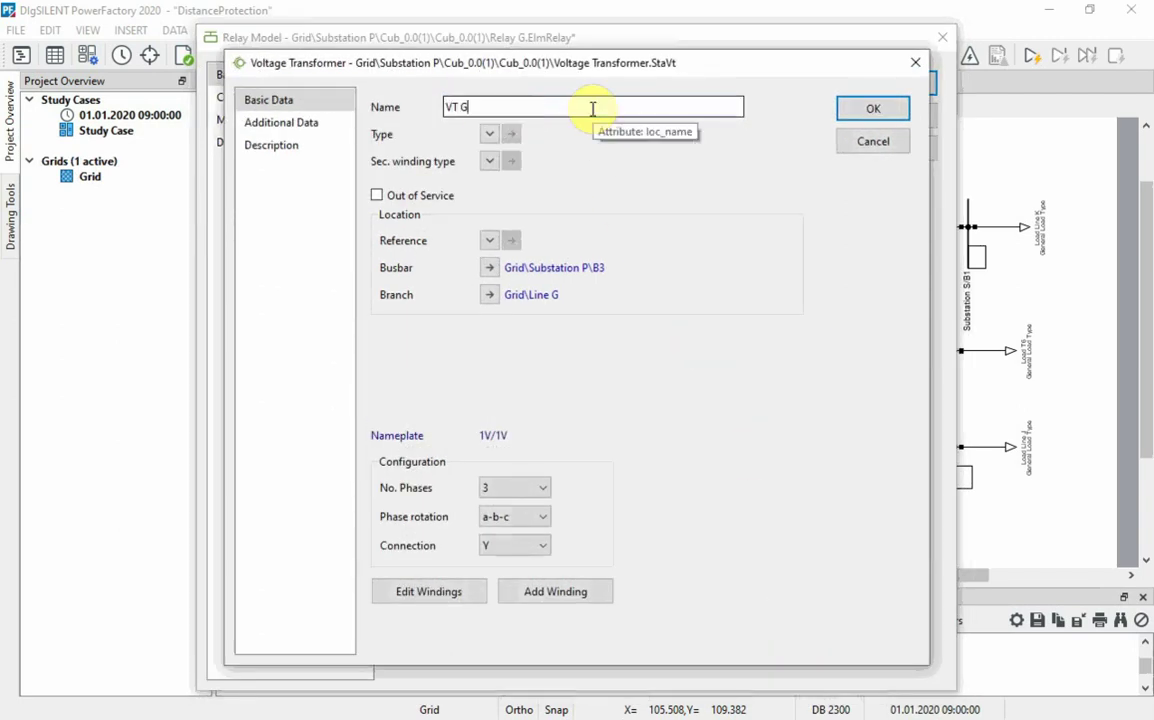
click(489, 134)
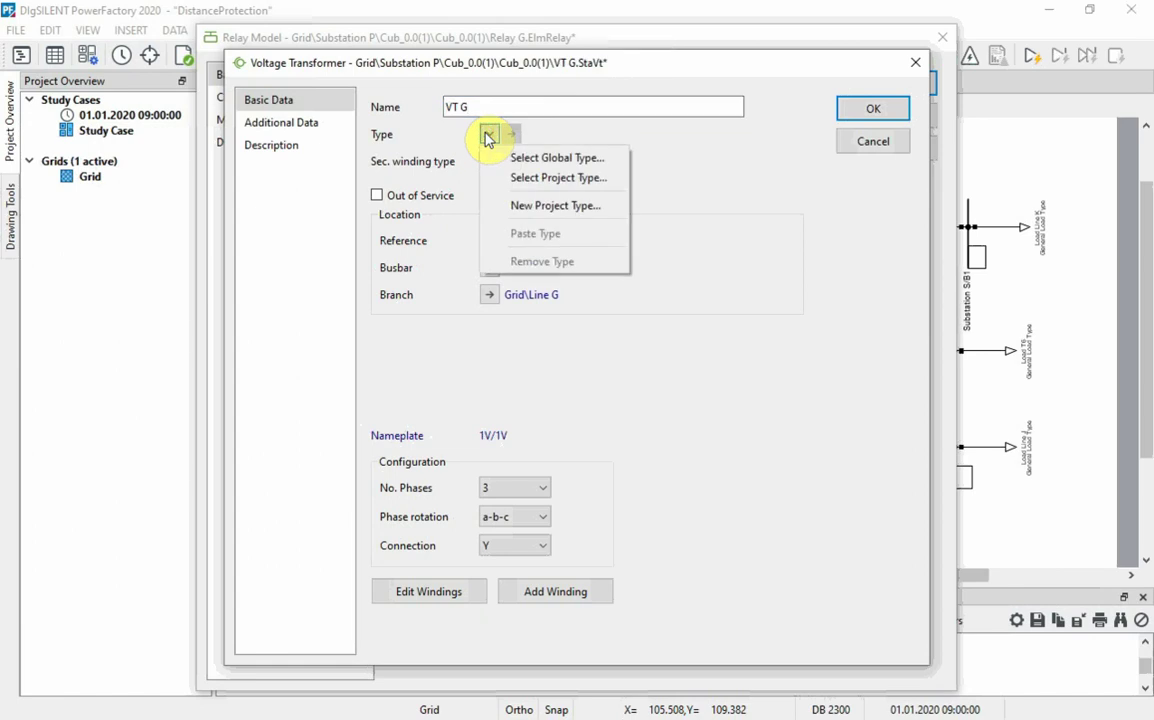
click(505, 178)
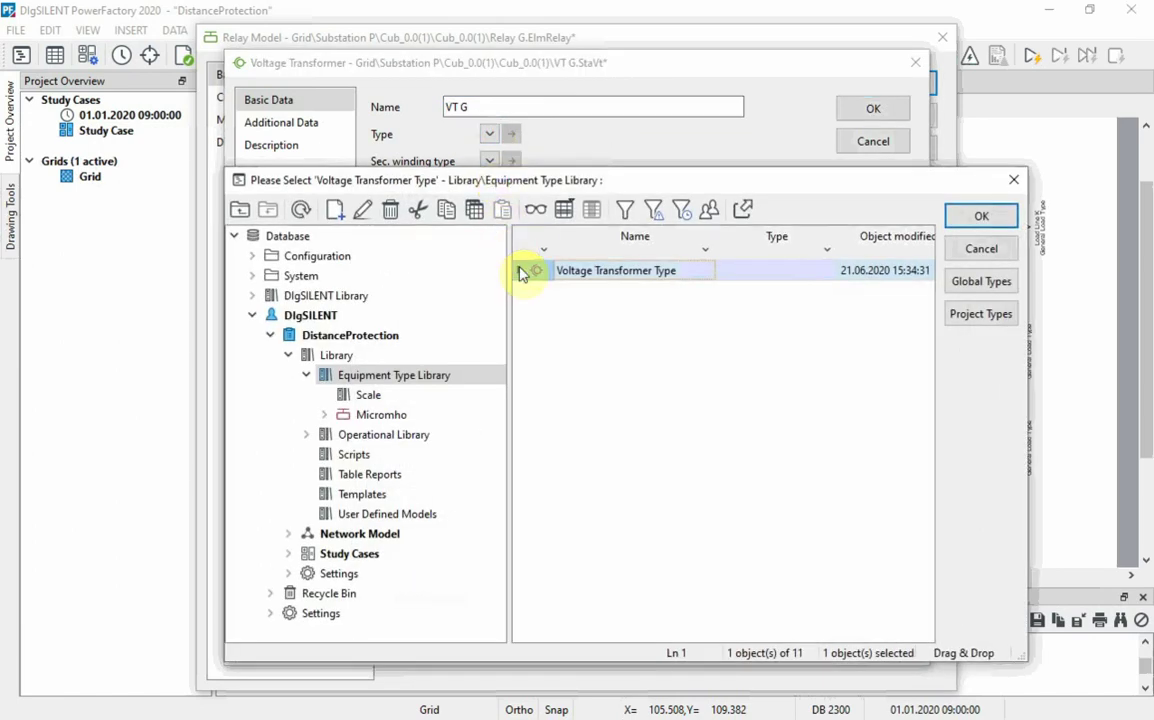
click(960, 224)
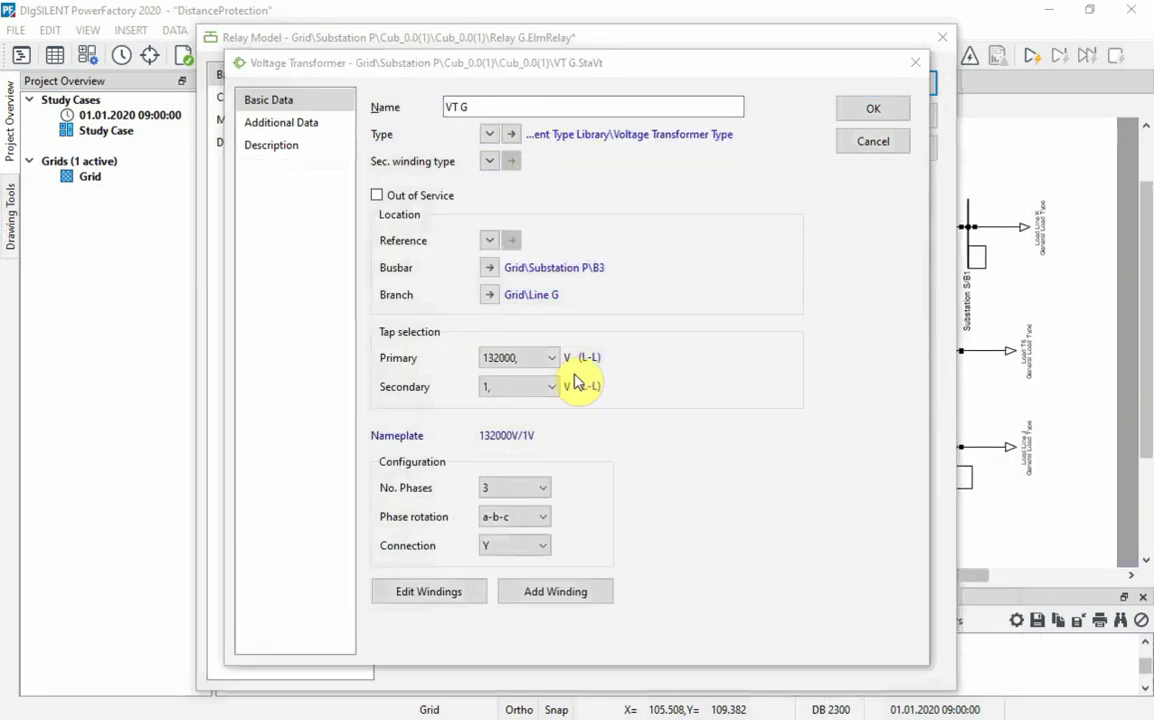
click(533, 397)
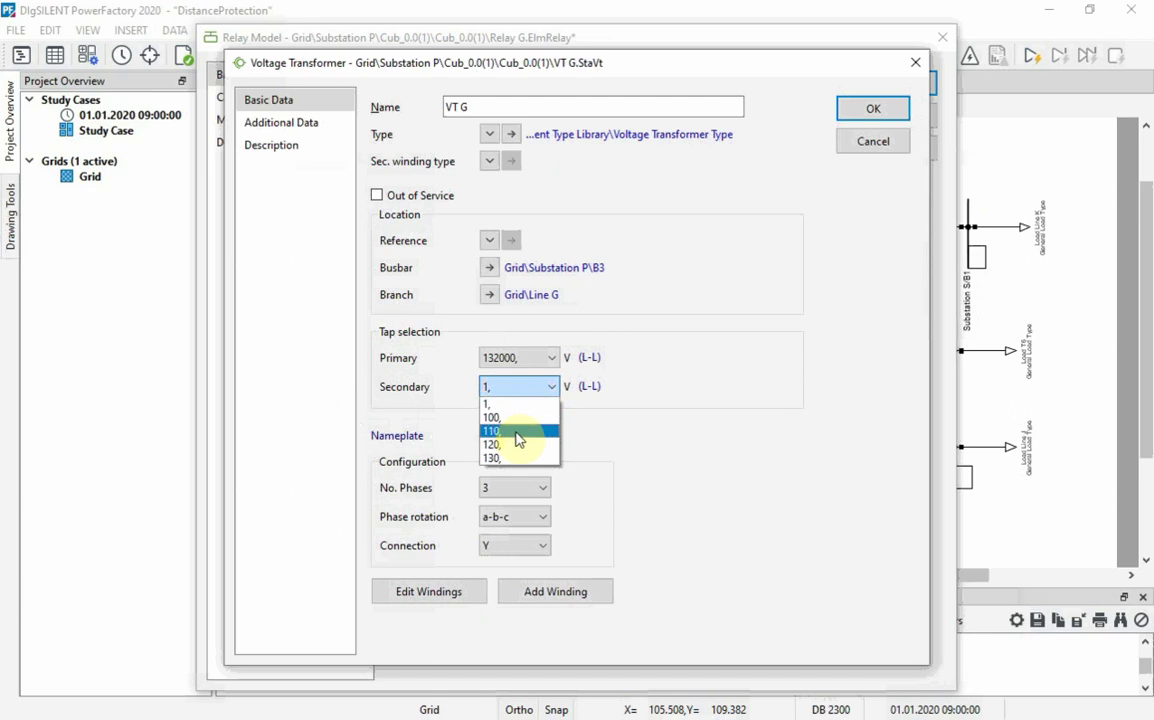
click(517, 439)
key(1)
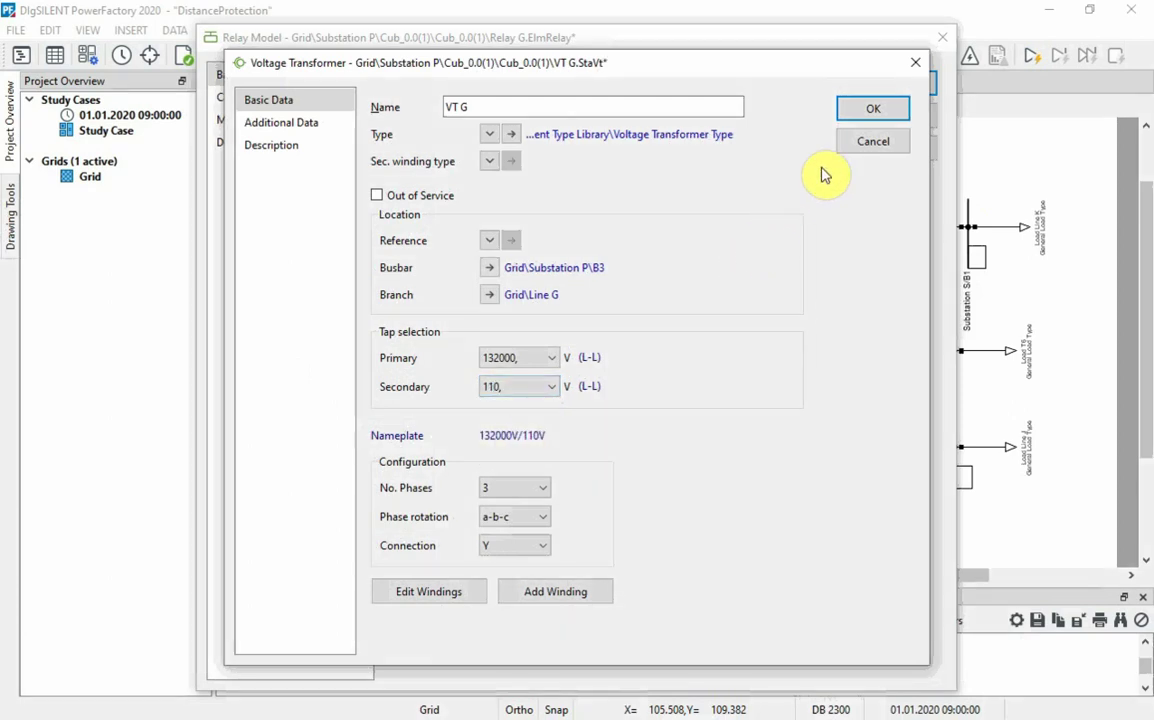
click(873, 110)
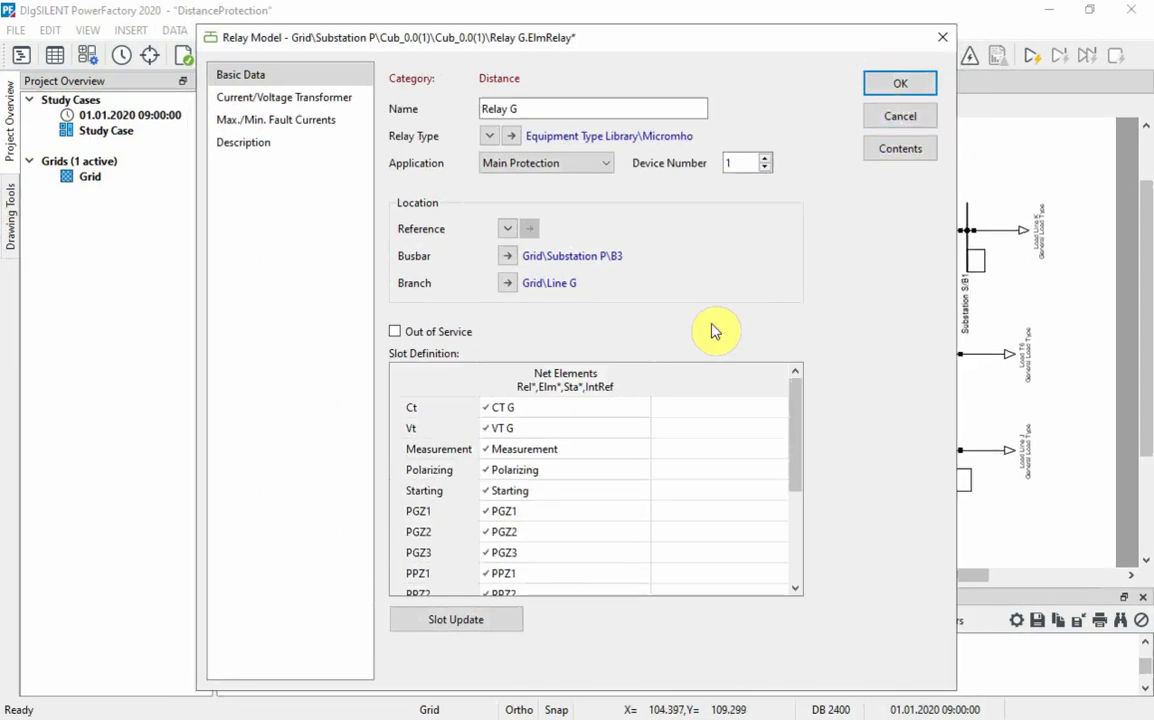
- Check the relay's Measurement block, apply the assumed k0 earth factor in the Polarizing block, and save Relay G
double_click(603, 456)
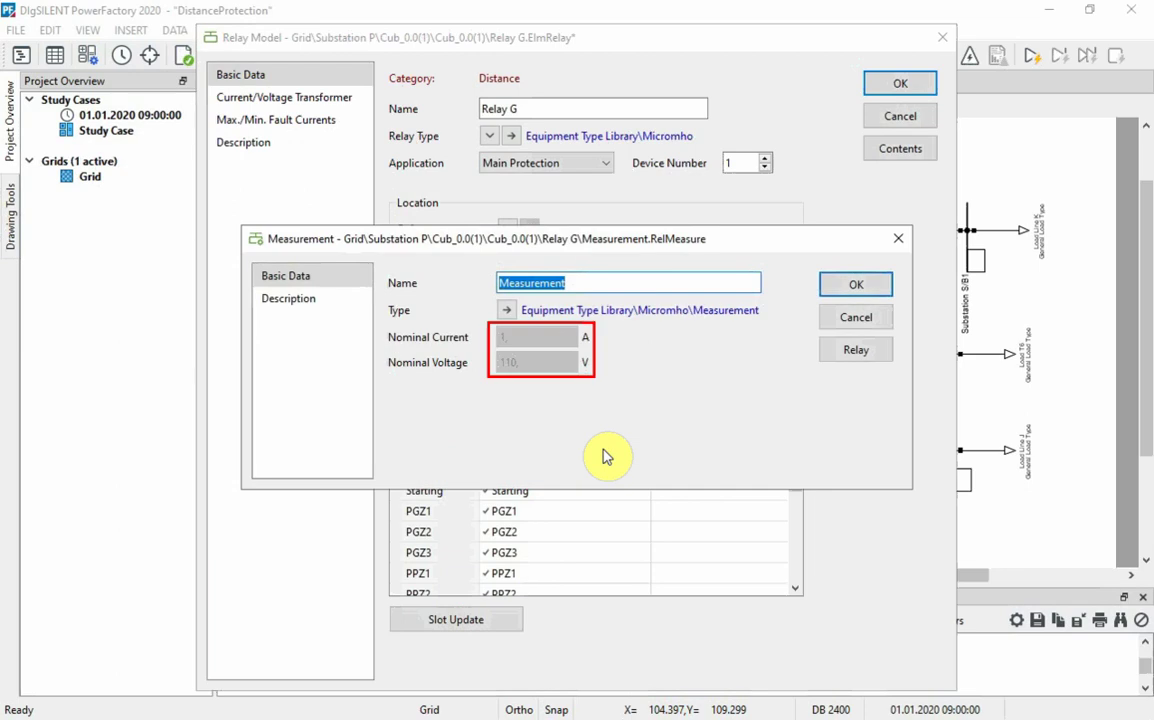
click(852, 285)
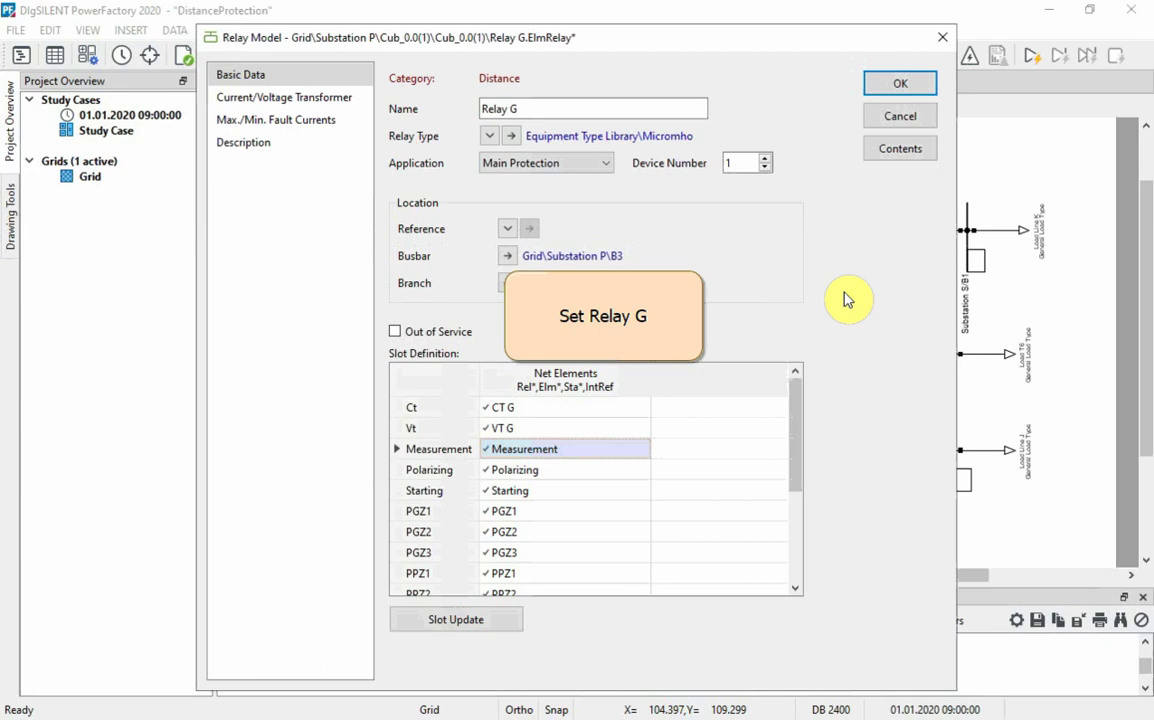
double_click(609, 467)
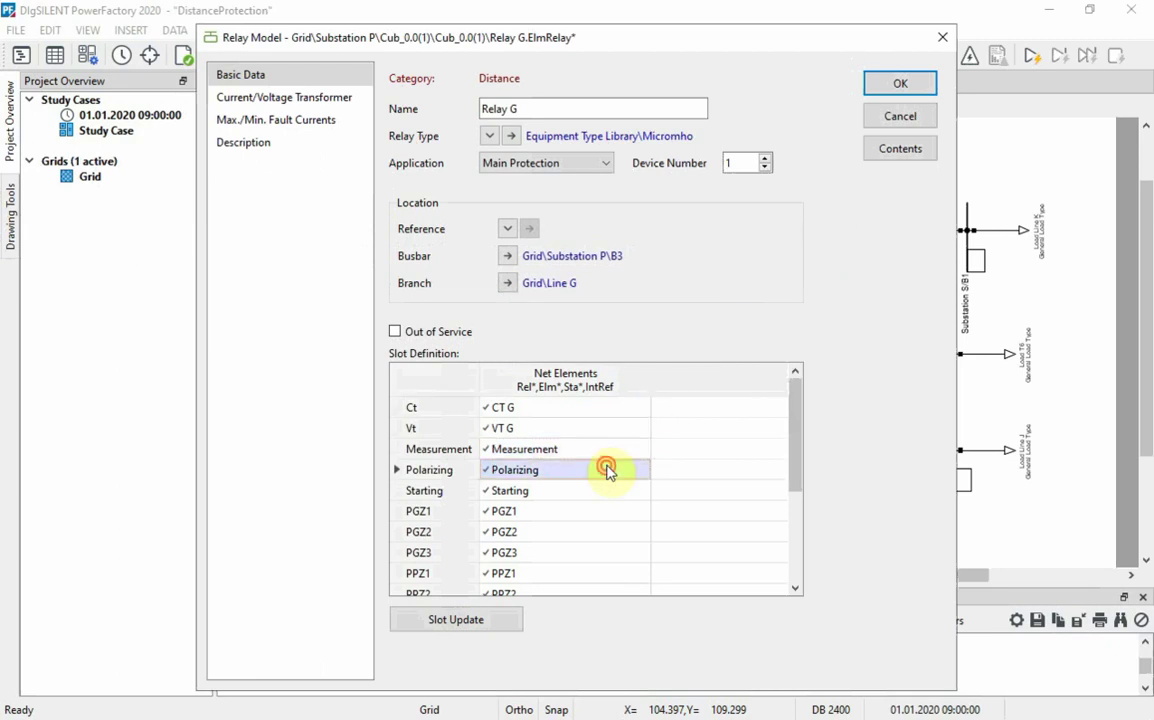
click(620, 333)
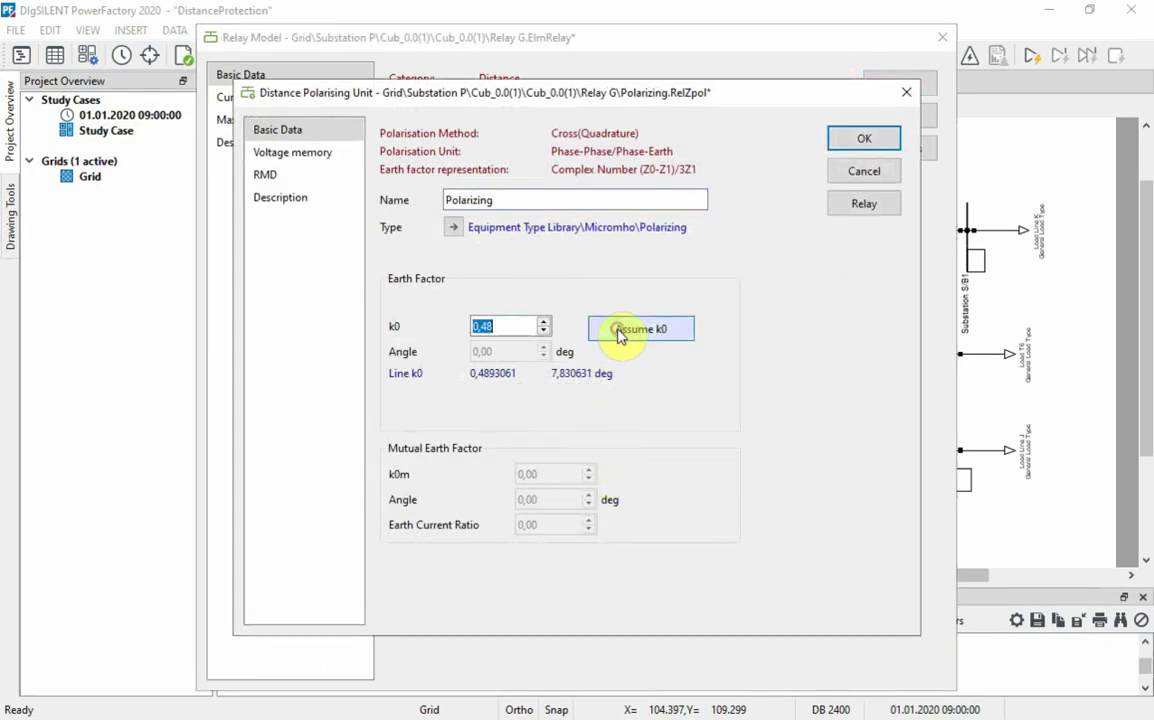
click(833, 142)
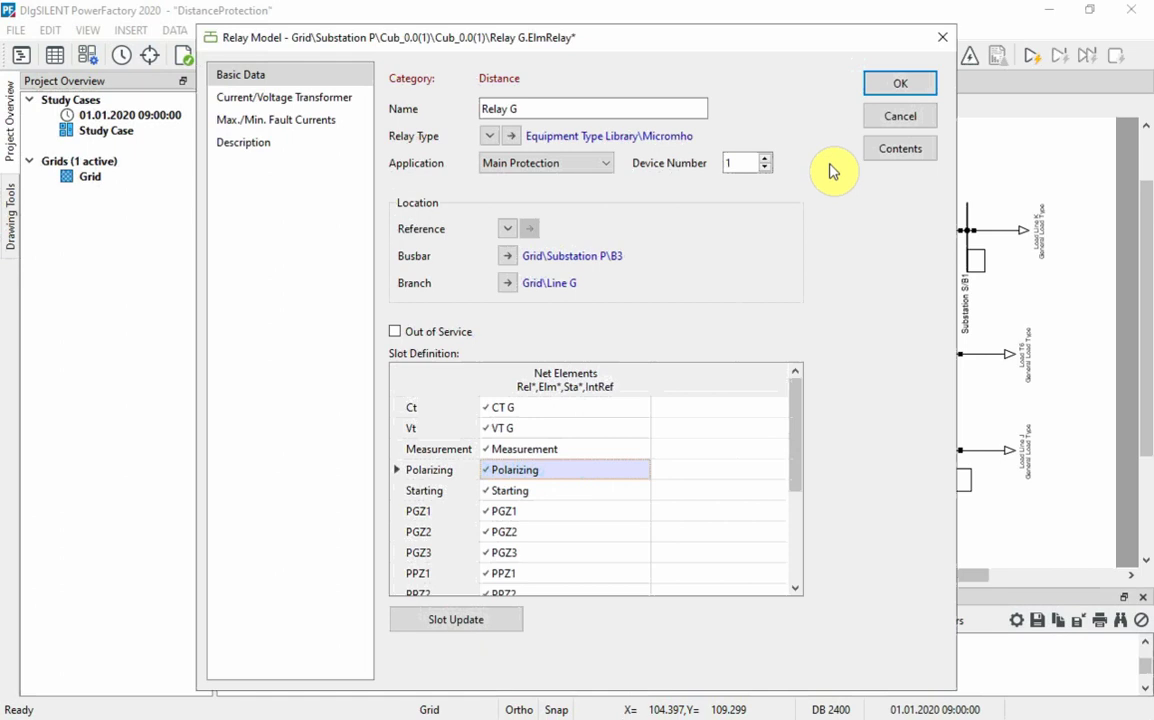
click(878, 88)
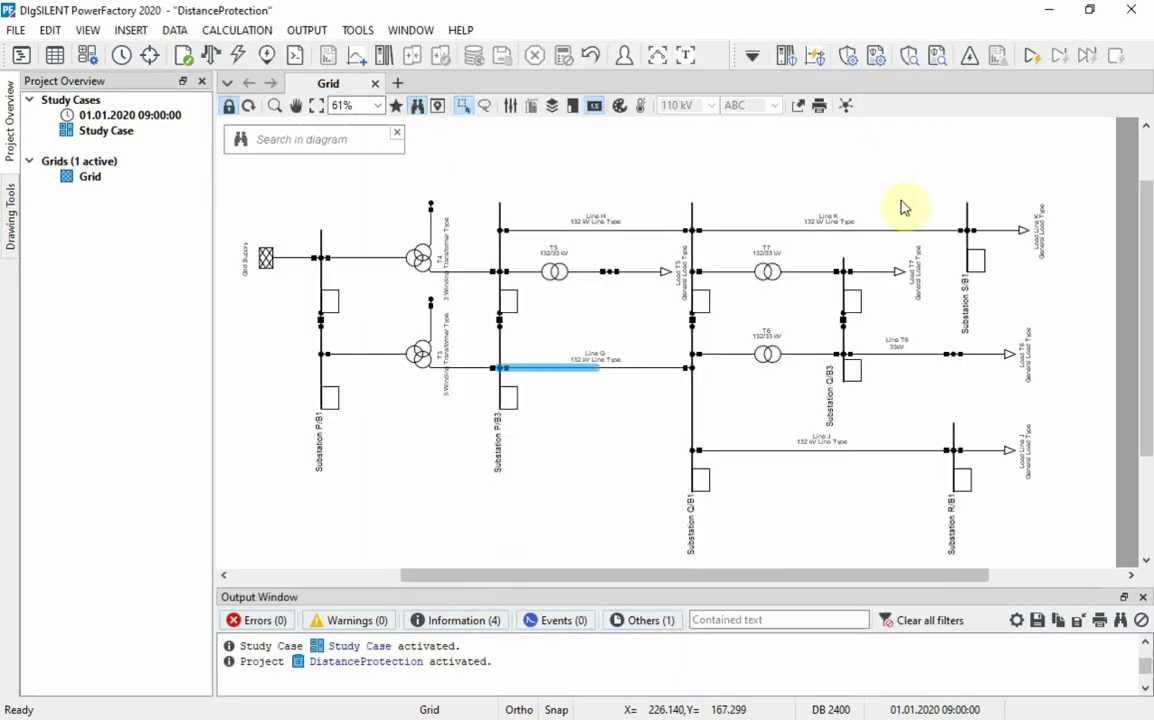
- Run a 3-phase short-circuit calculation with minimum short-circuit currents at Substation R/B1 and check the fault current at Line G's relay end
click(953, 445)
right_click(953, 445)
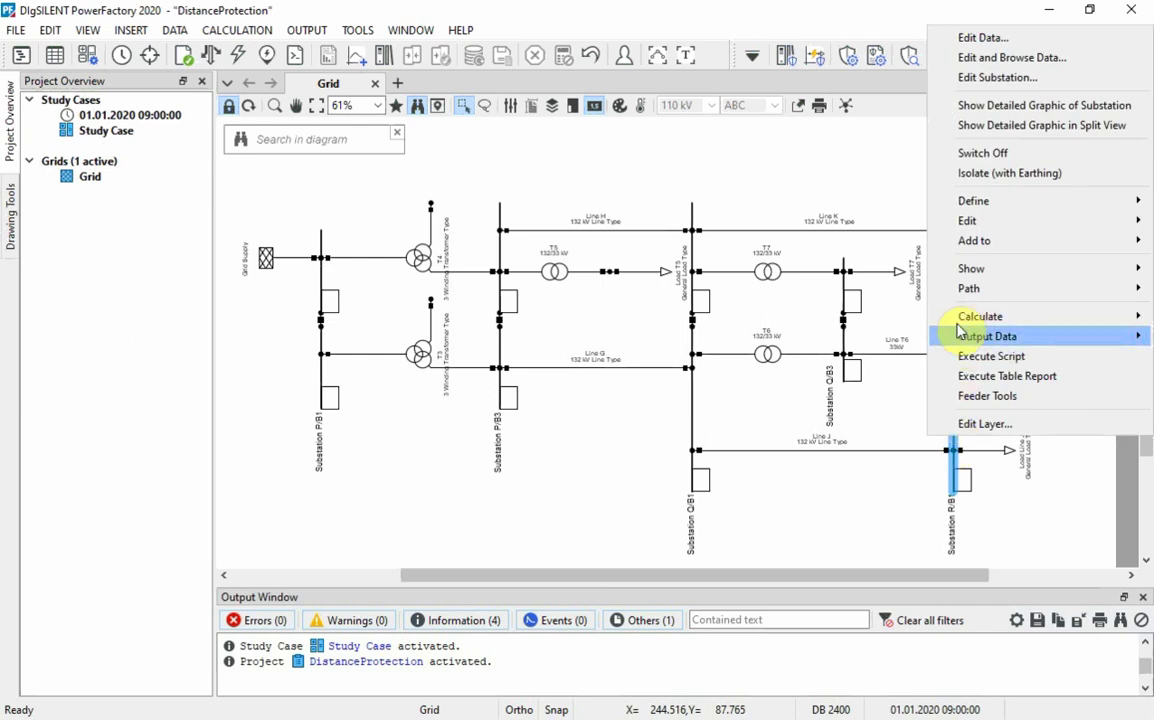
mouse_move(962, 318)
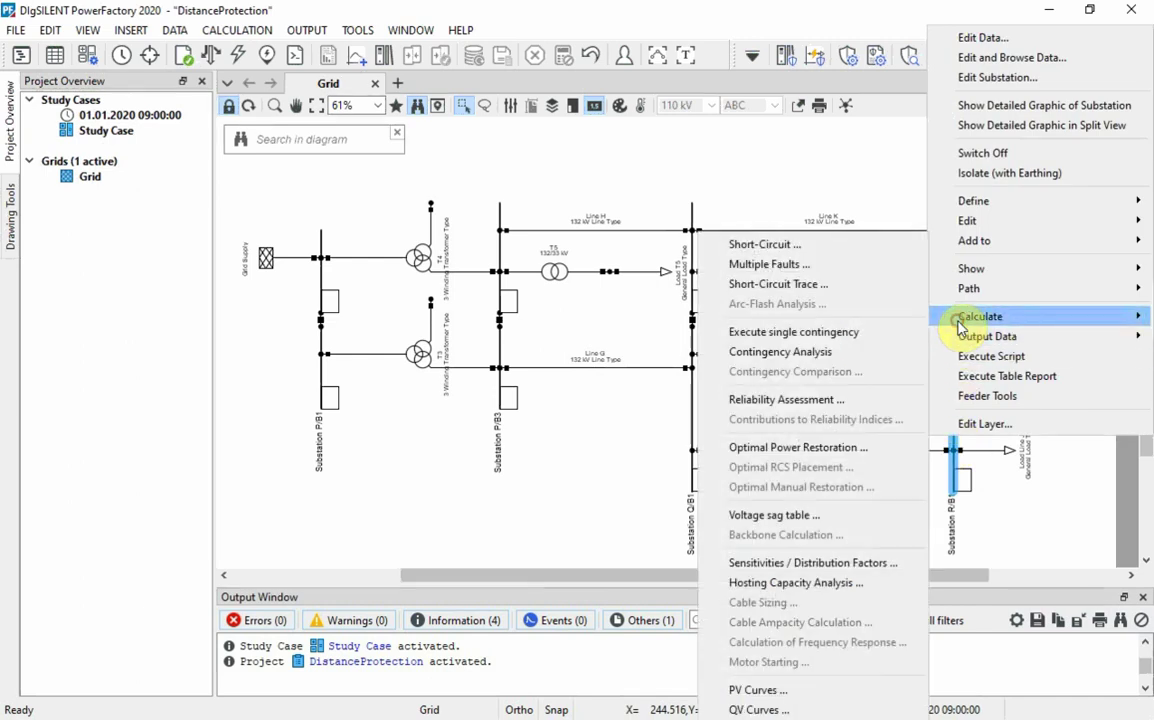
click(845, 246)
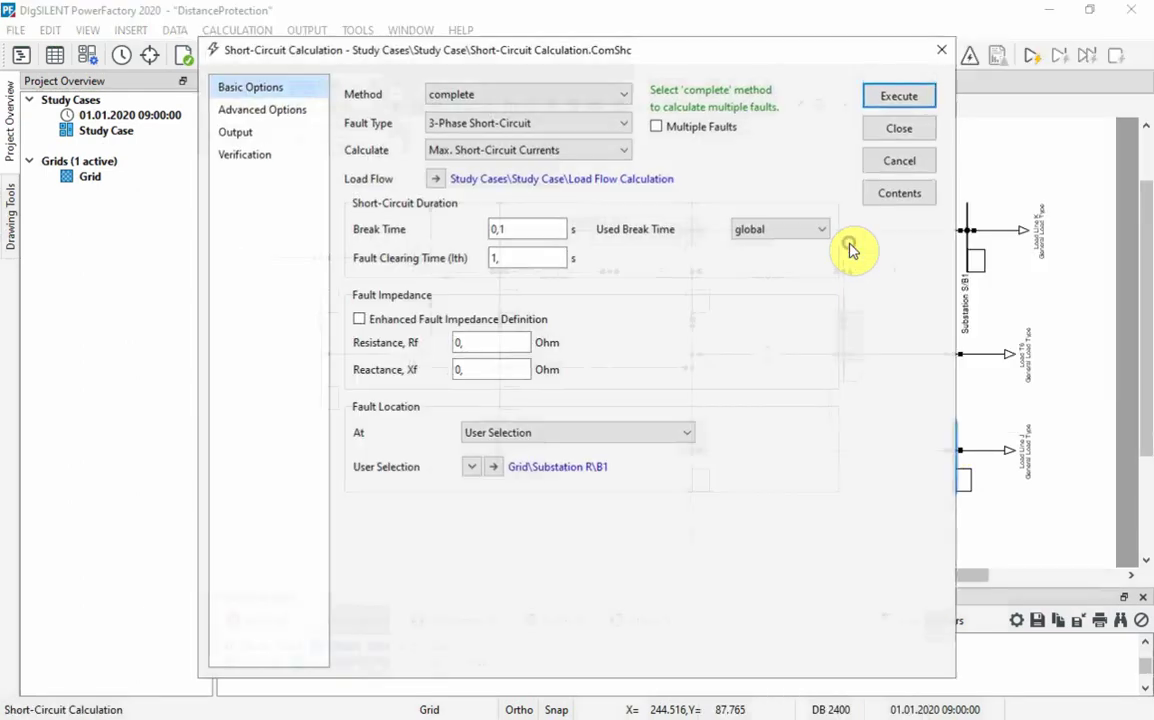
click(602, 151)
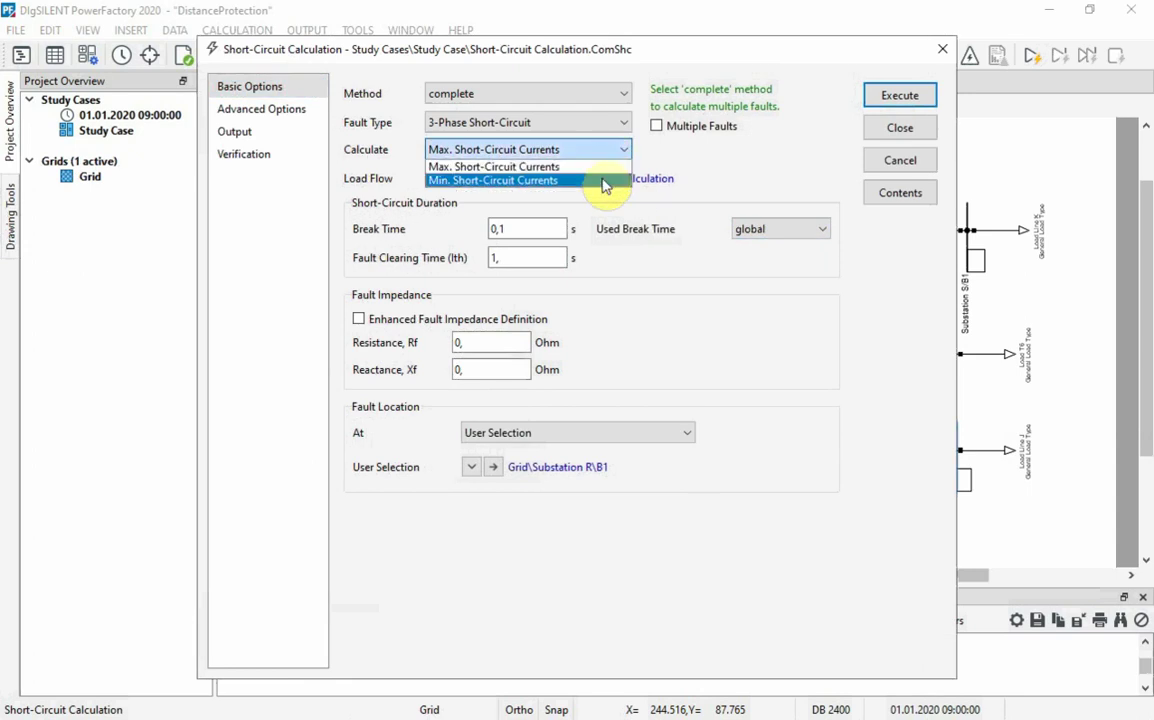
click(602, 180)
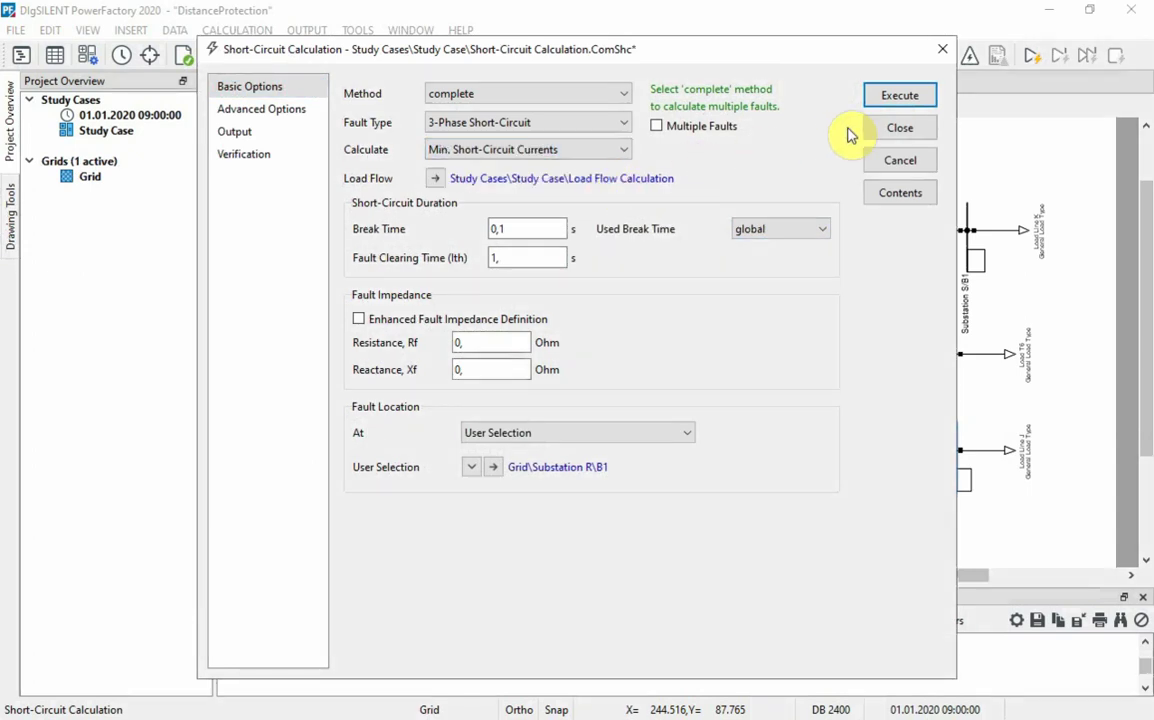
click(897, 97)
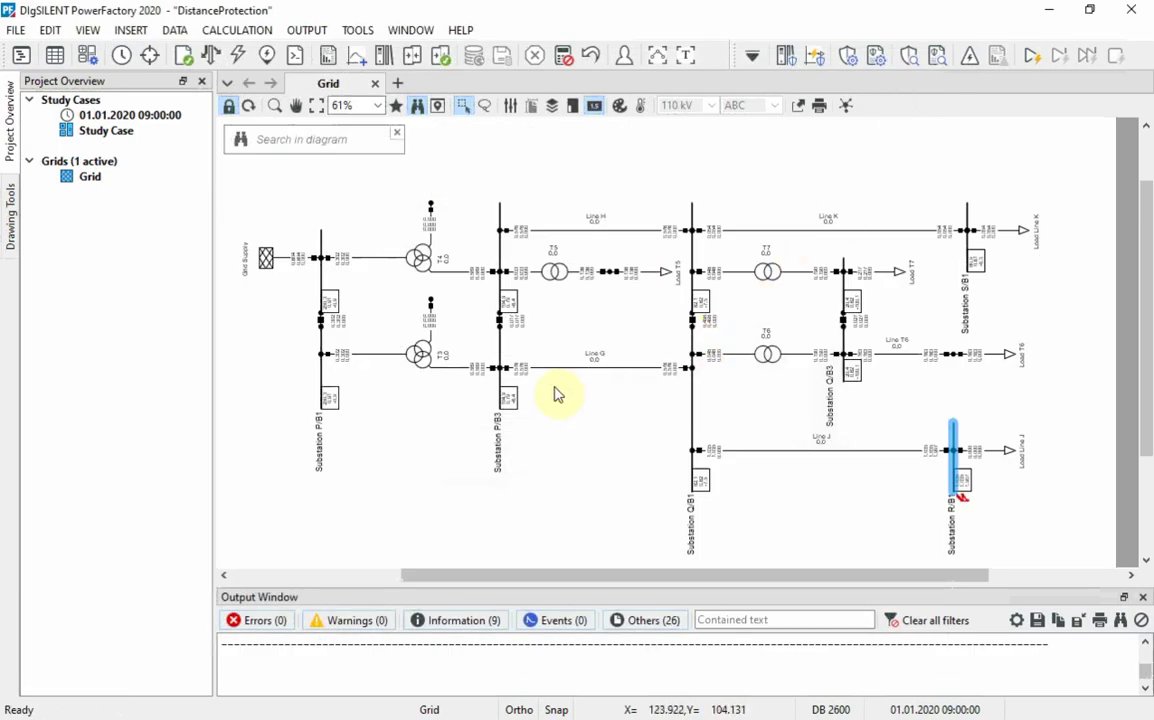
mouse_move(521, 372)
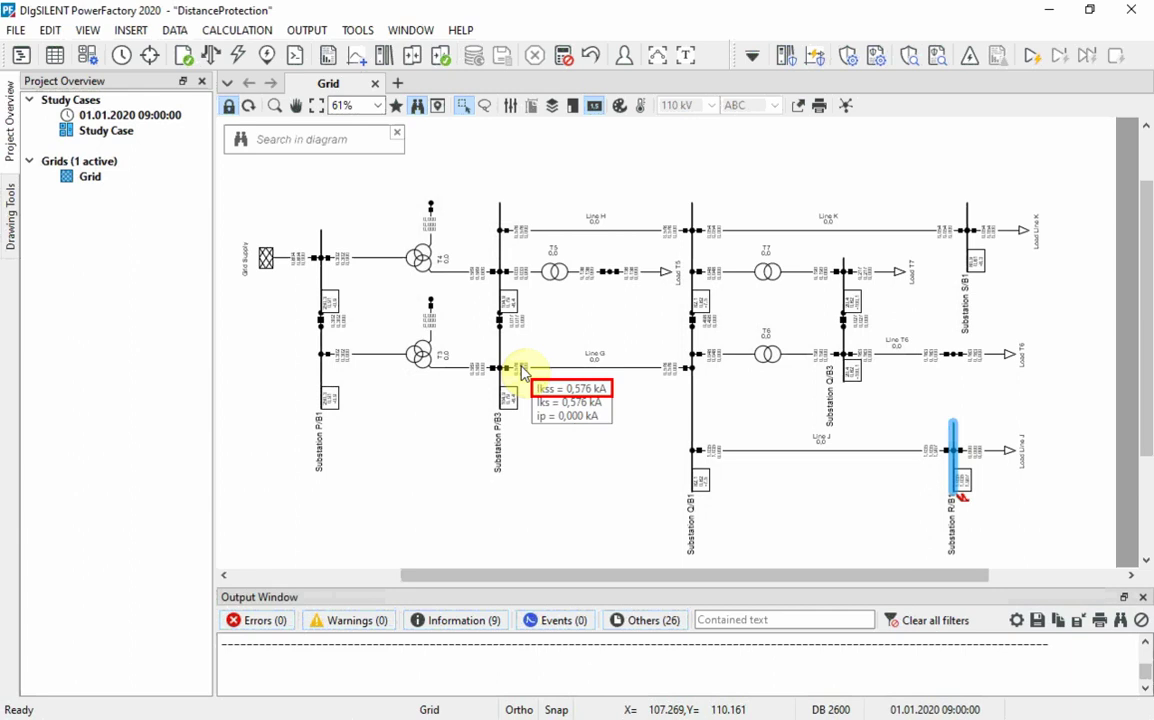
- Rerun the short-circuit calculation at Substation R/B1 as a Single Phase to Ground fault and check the residual current at Line G's relay end
click(244, 56)
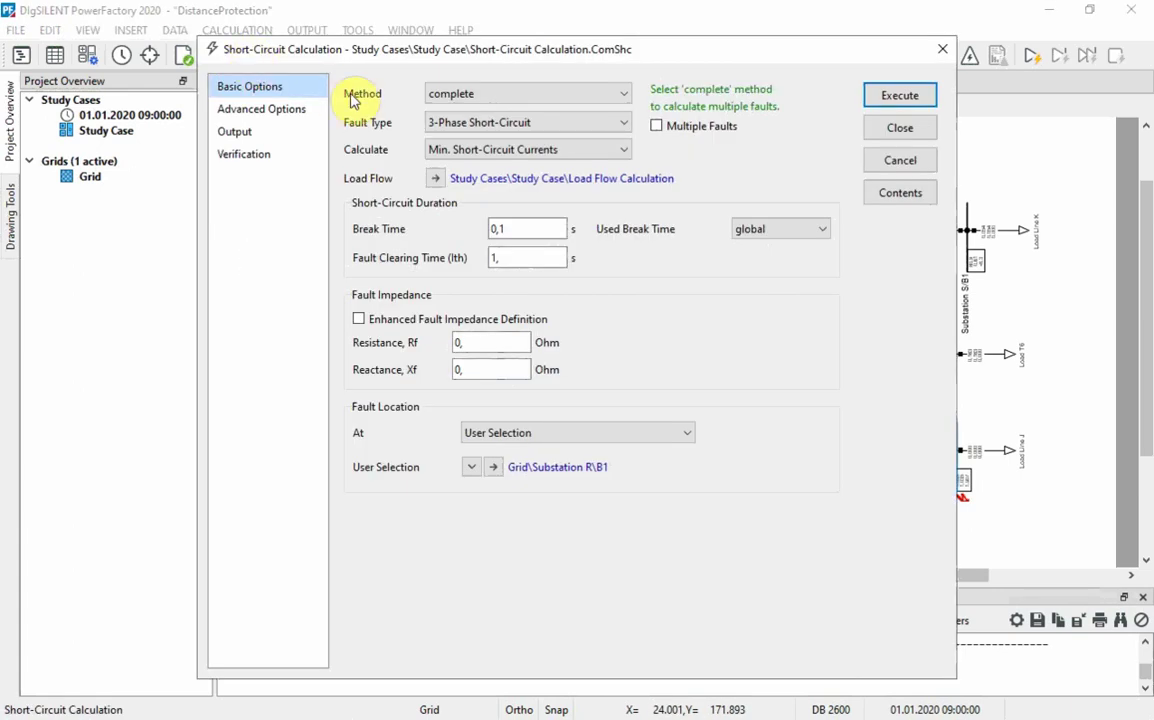
click(446, 124)
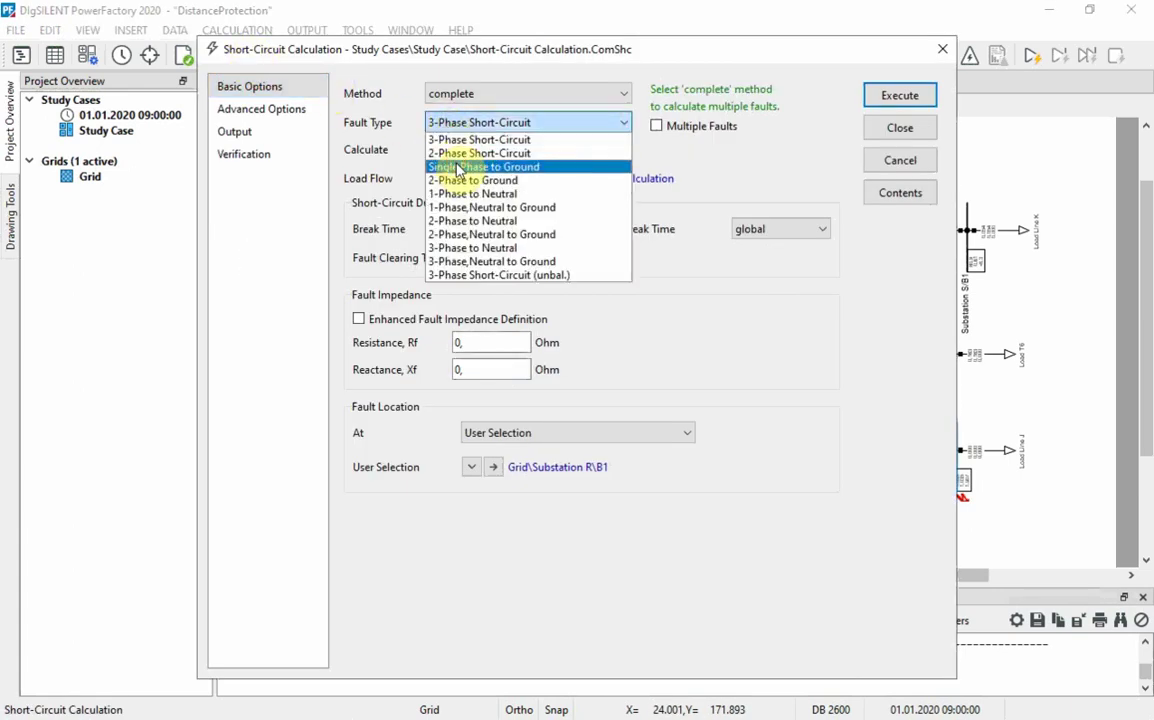
click(440, 166)
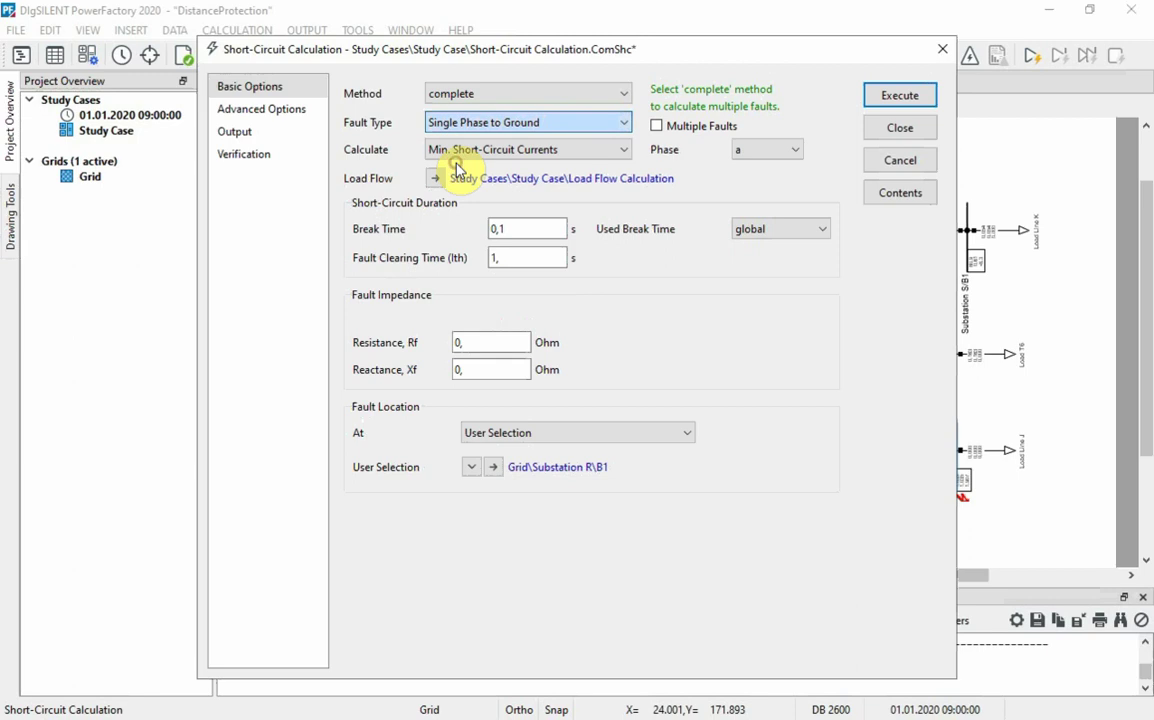
click(888, 98)
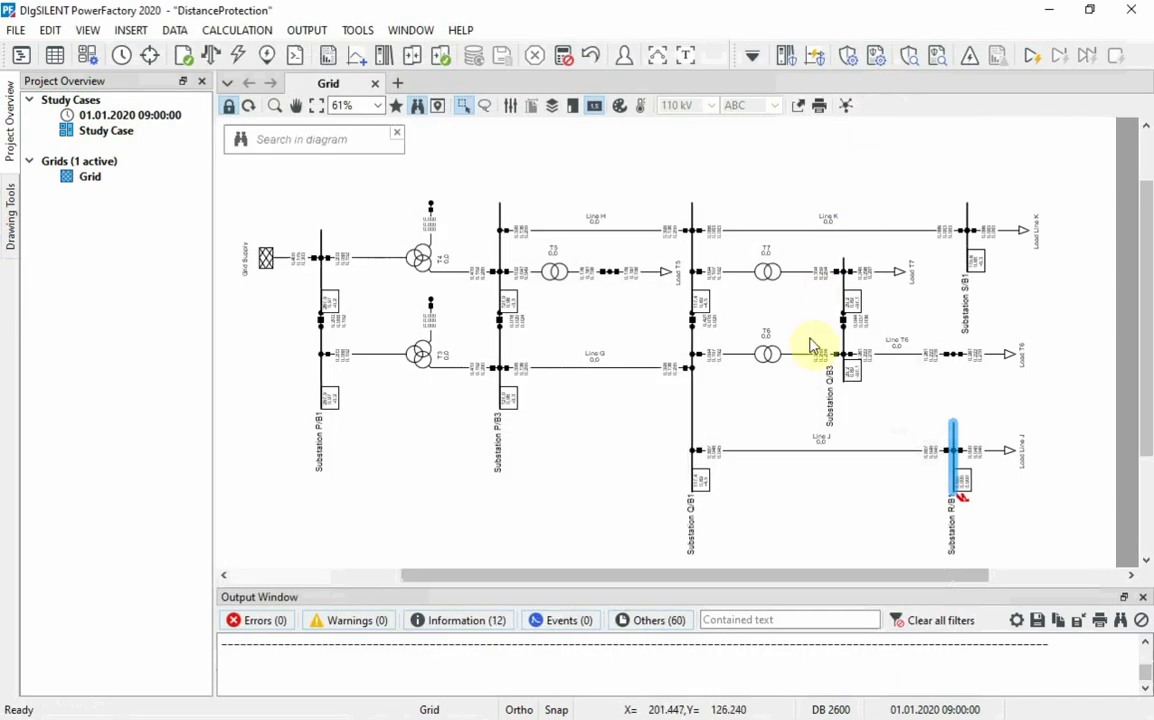
mouse_move(523, 379)
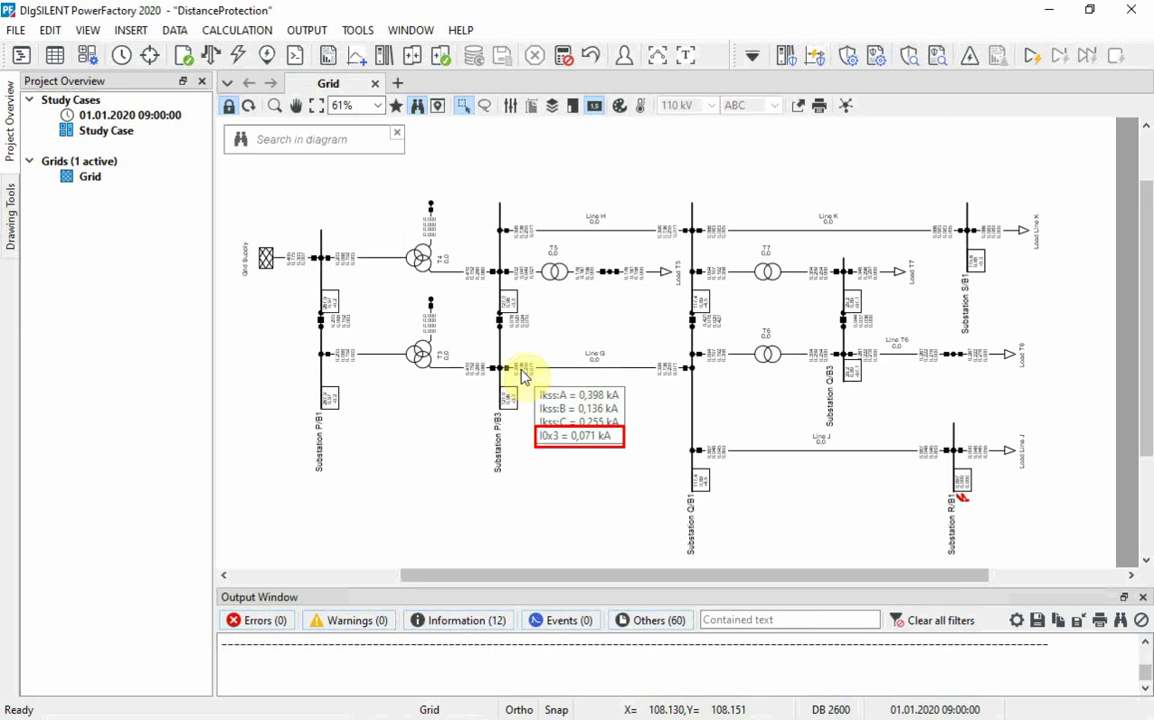
- In Relay G's Starting block, set the earth fault detection current 3*I0 to 0,08 sec.A and the overcurrent I>> to 0,5 sec.A
click(508, 372)
right_click(508, 372)
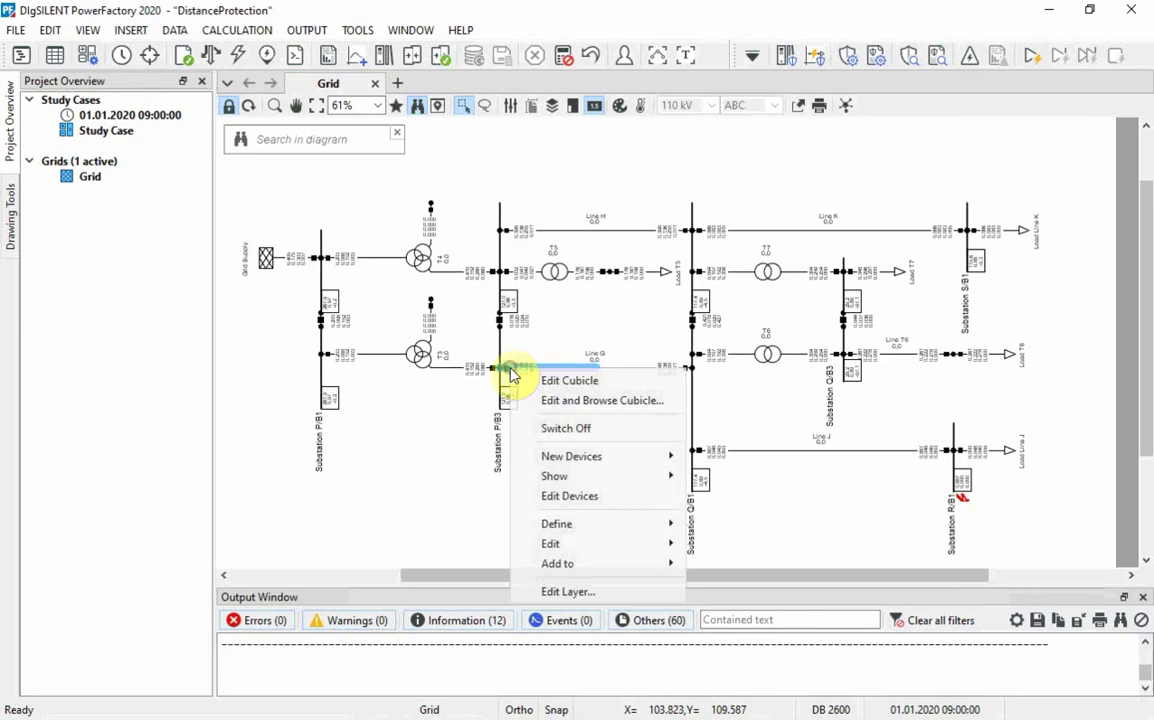
click(570, 500)
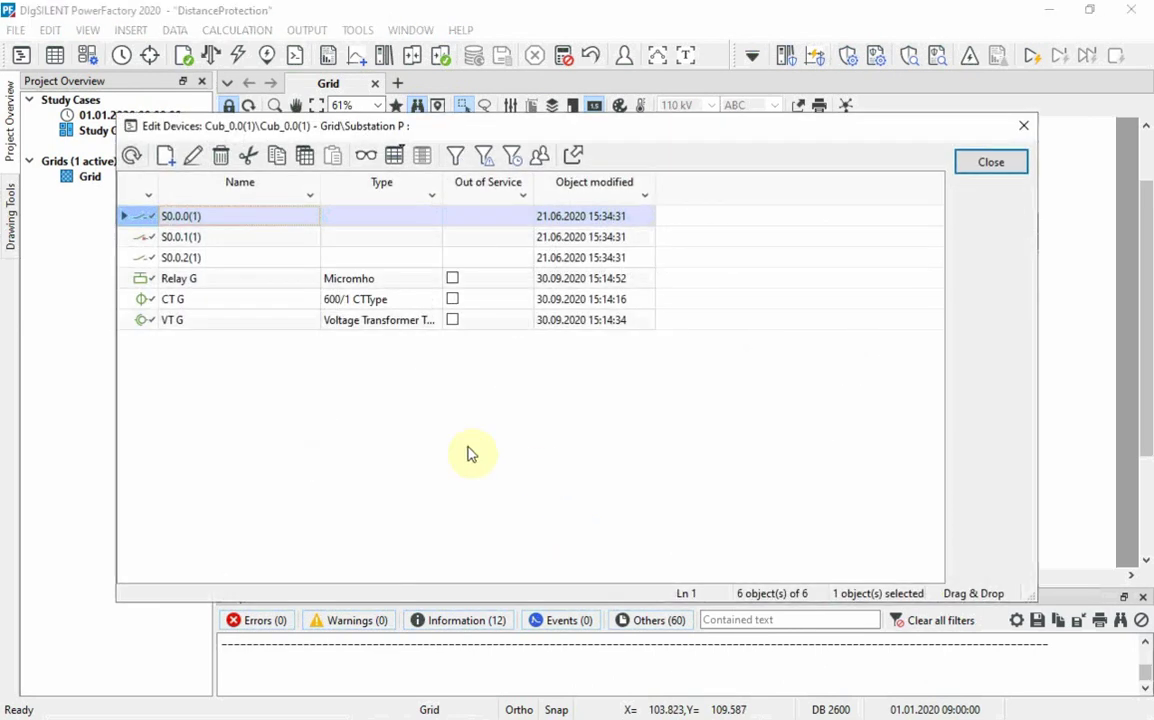
double_click(143, 287)
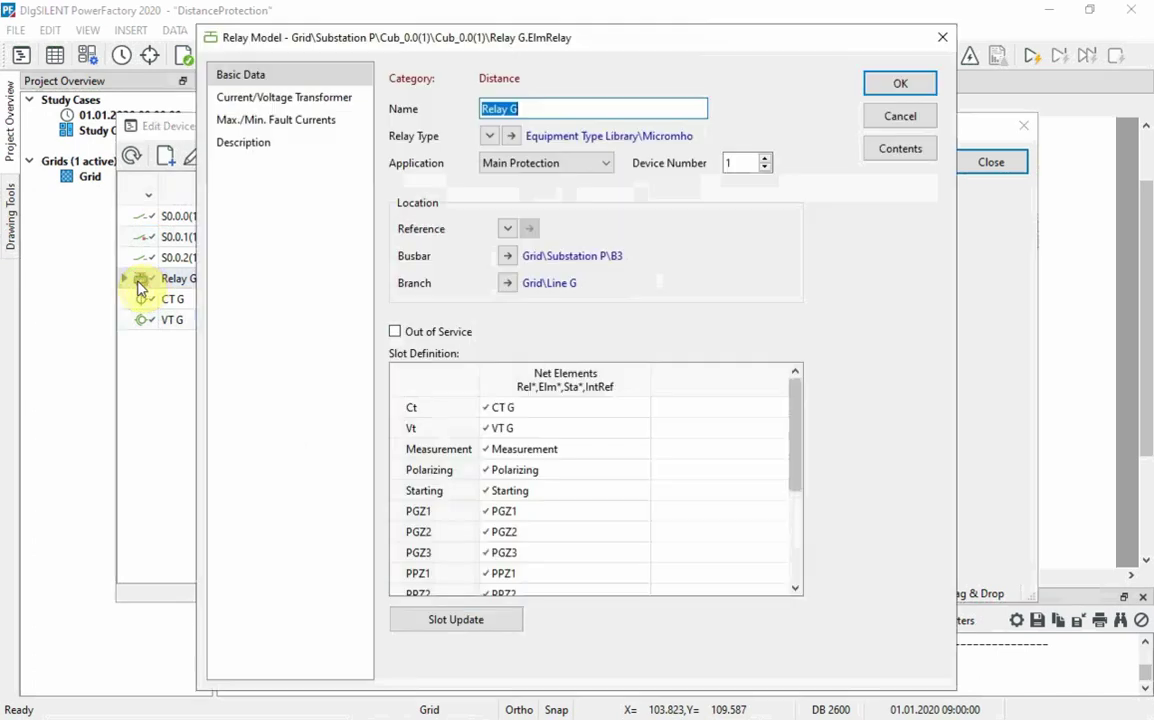
double_click(507, 492)
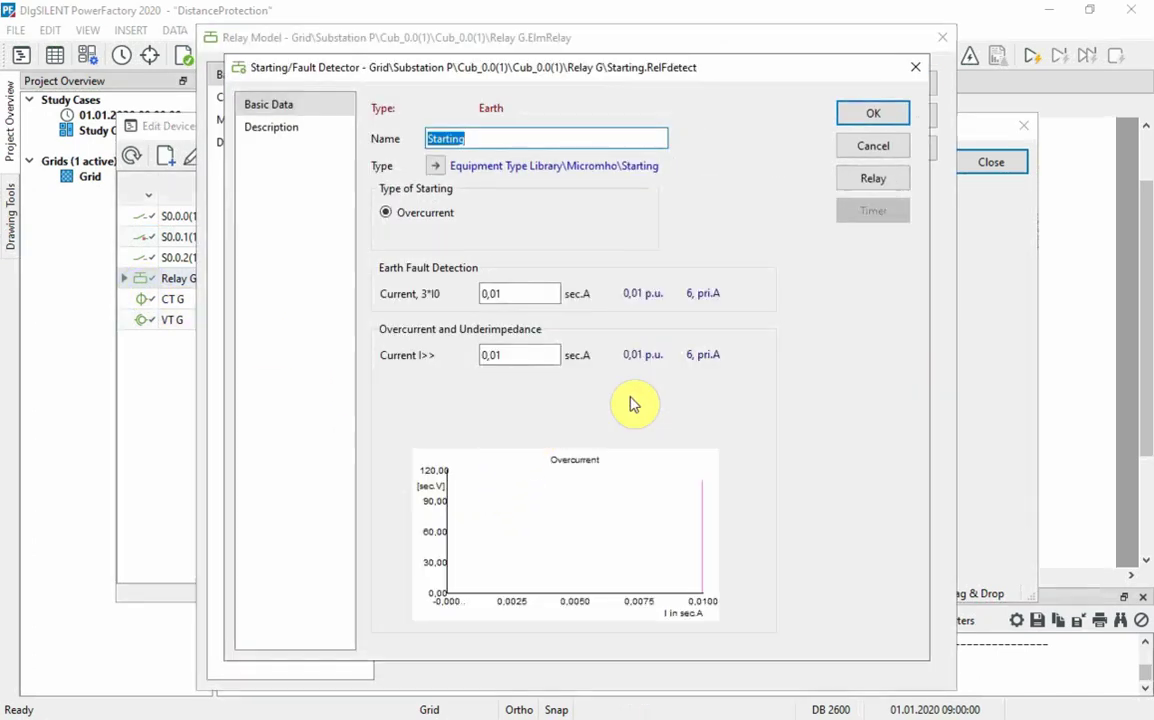
click(533, 289)
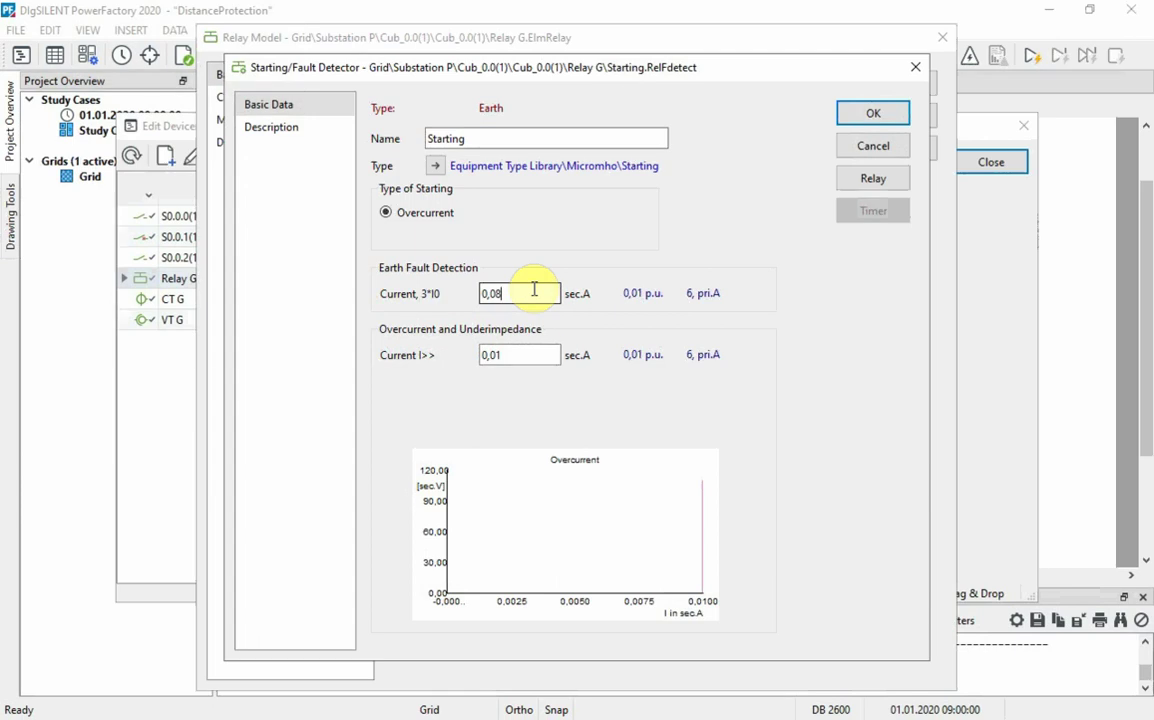
click(533, 356)
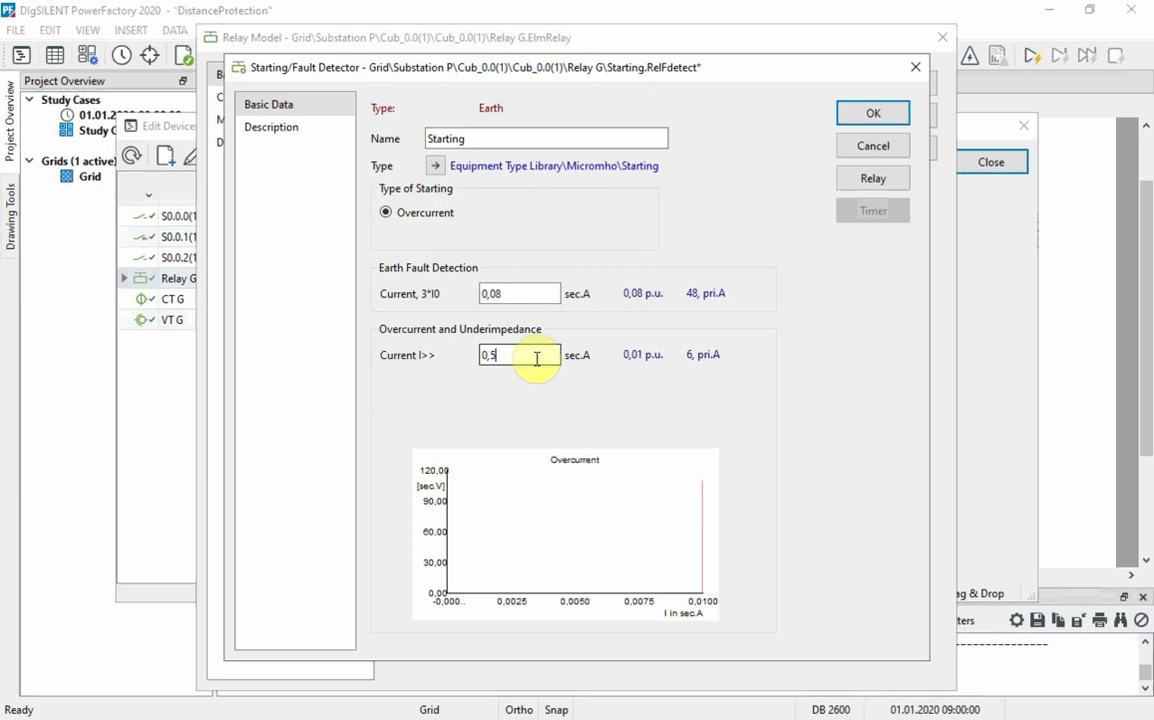
click(843, 115)
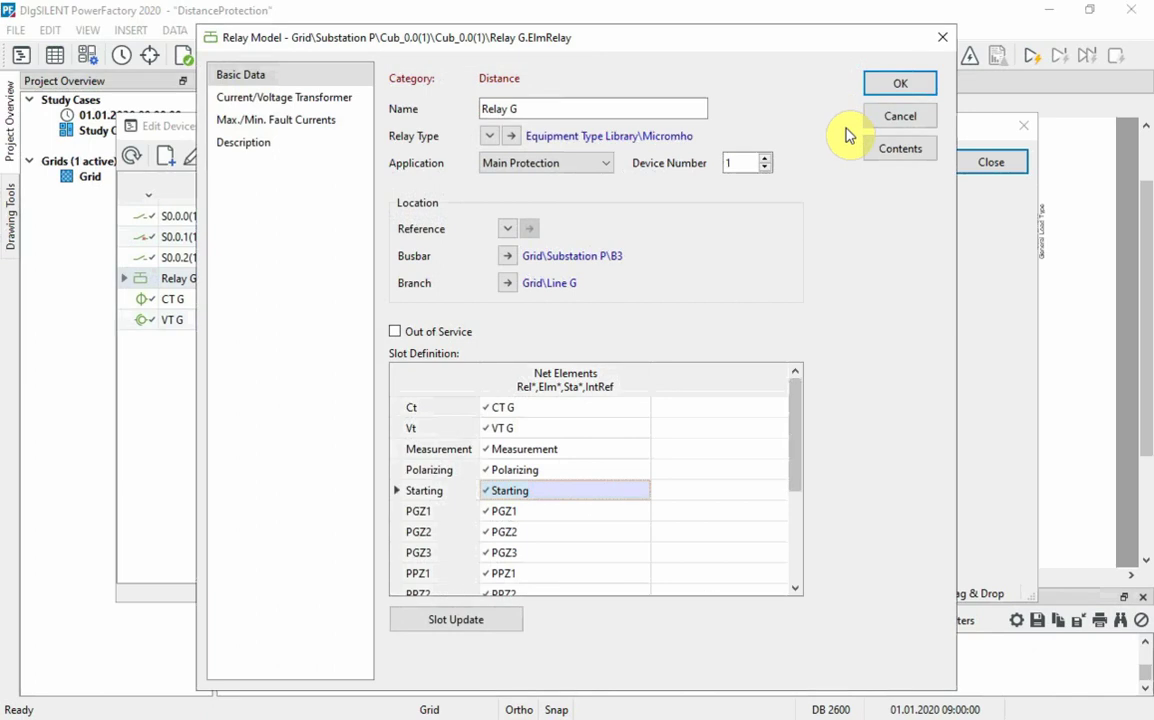
- Show Relay G's contents in detail mode with the basic data of its distance zone units
click(884, 156)
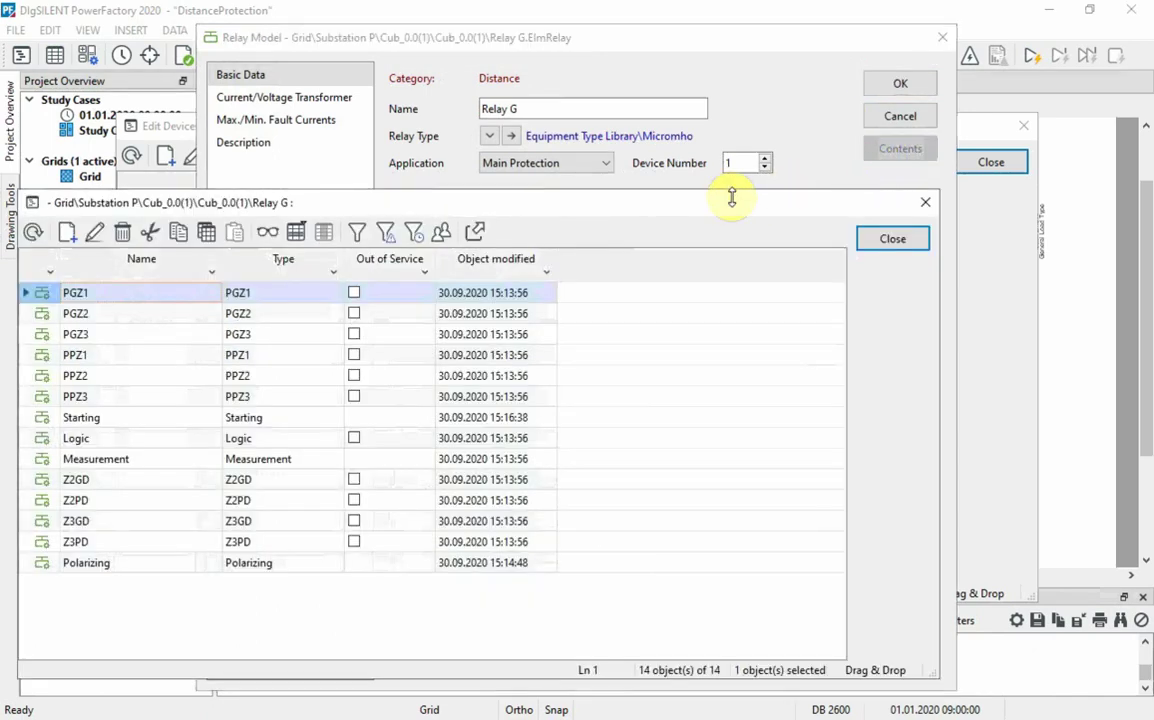
drag(608, 208, 683, 181)
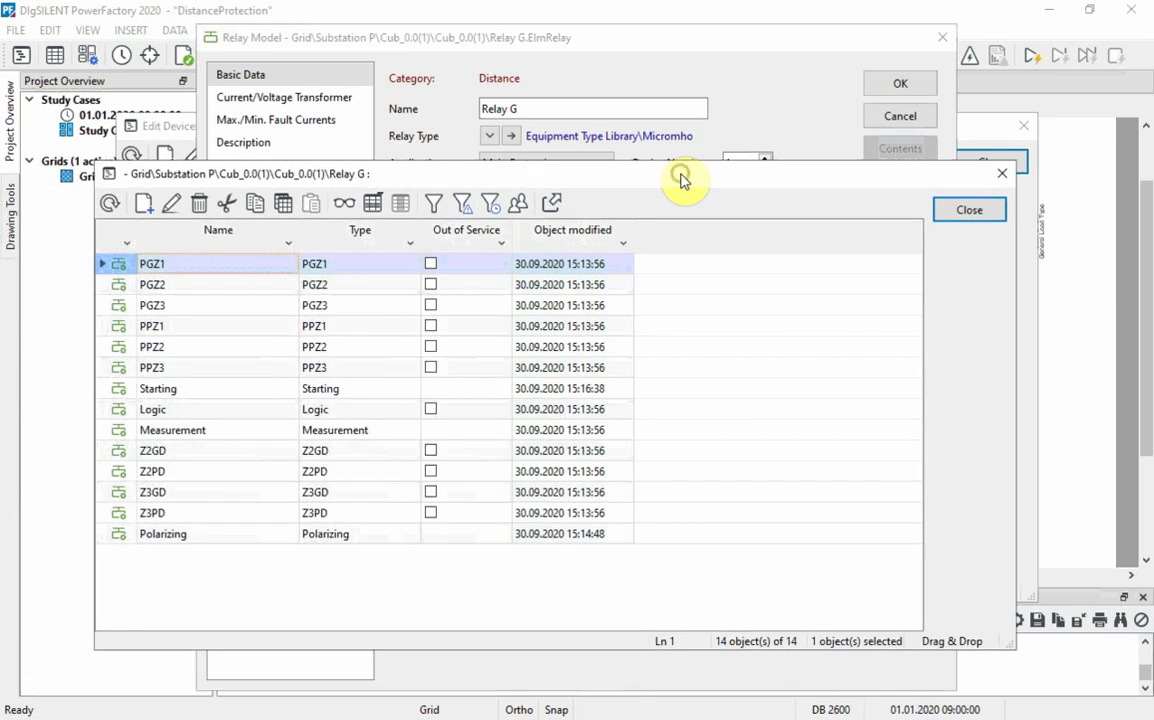
click(343, 205)
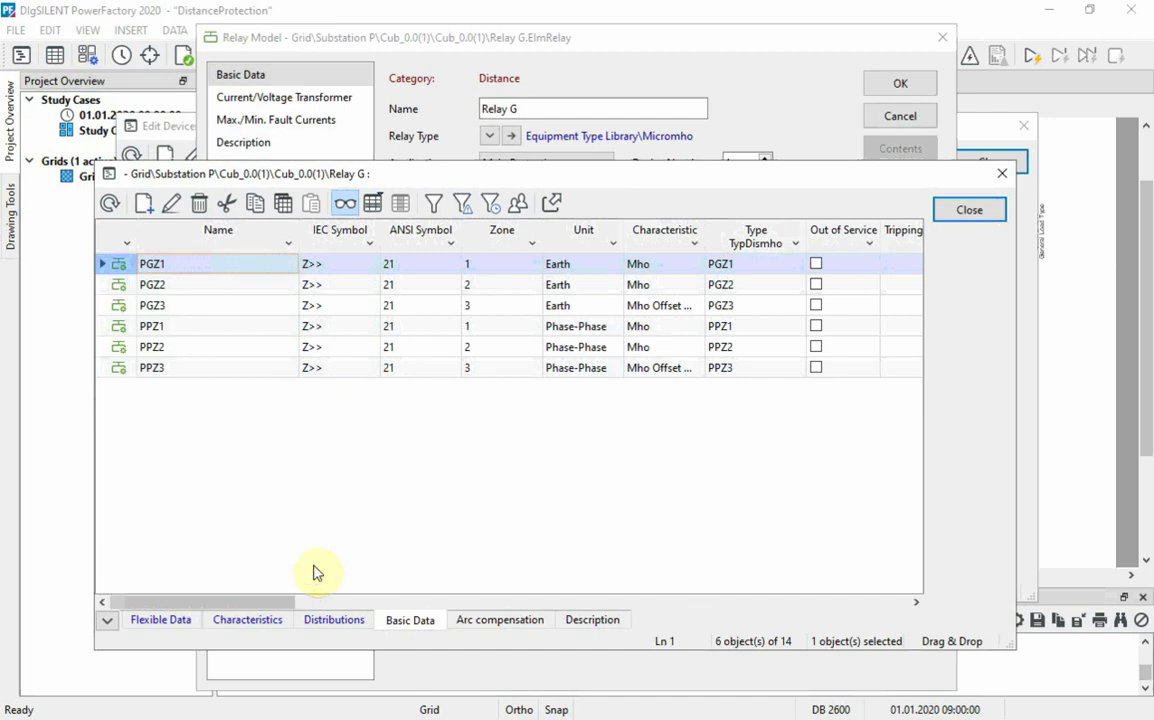
- Set the primary replica impedances of the earth zones PGZ1, PGZ2 and PGZ3 to 17.56, 30.74 and 79.06 pri.Ohm
click(280, 598)
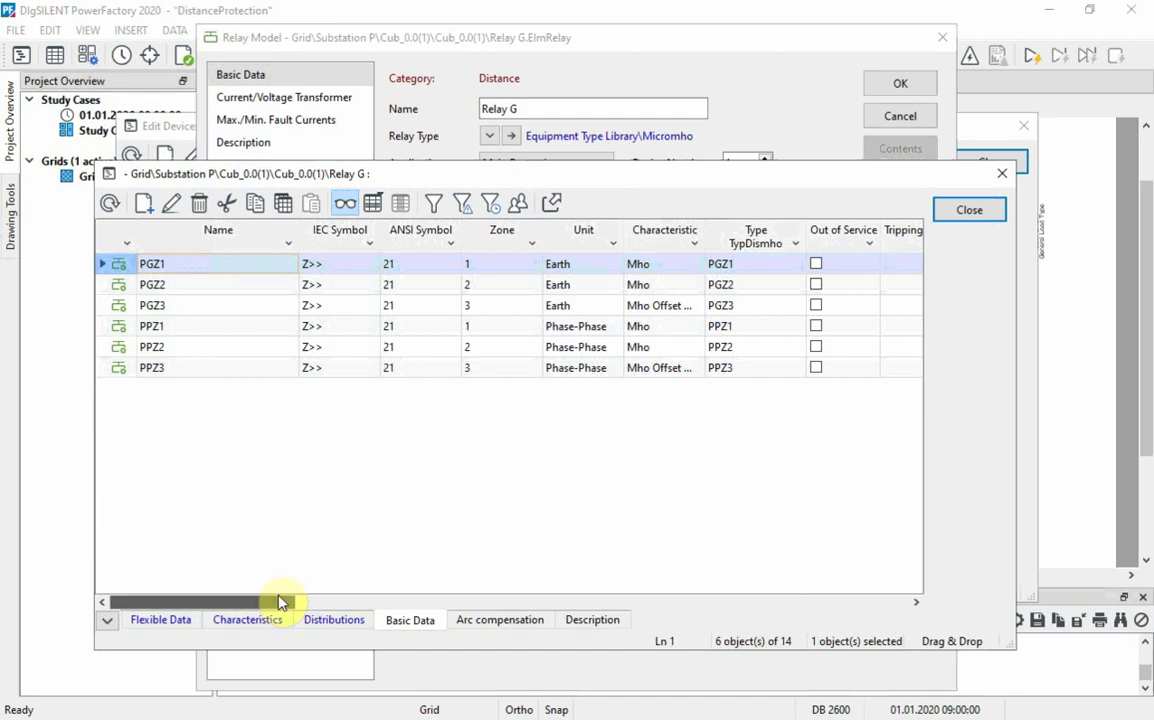
drag(284, 601, 407, 606)
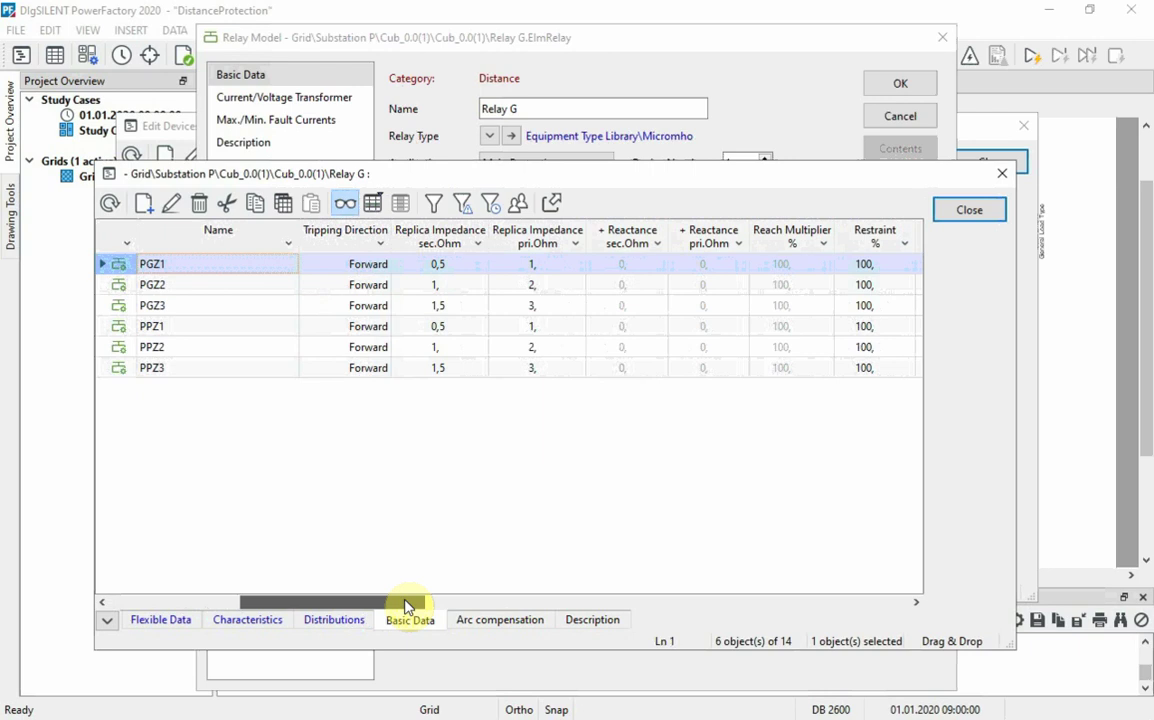
click(407, 606)
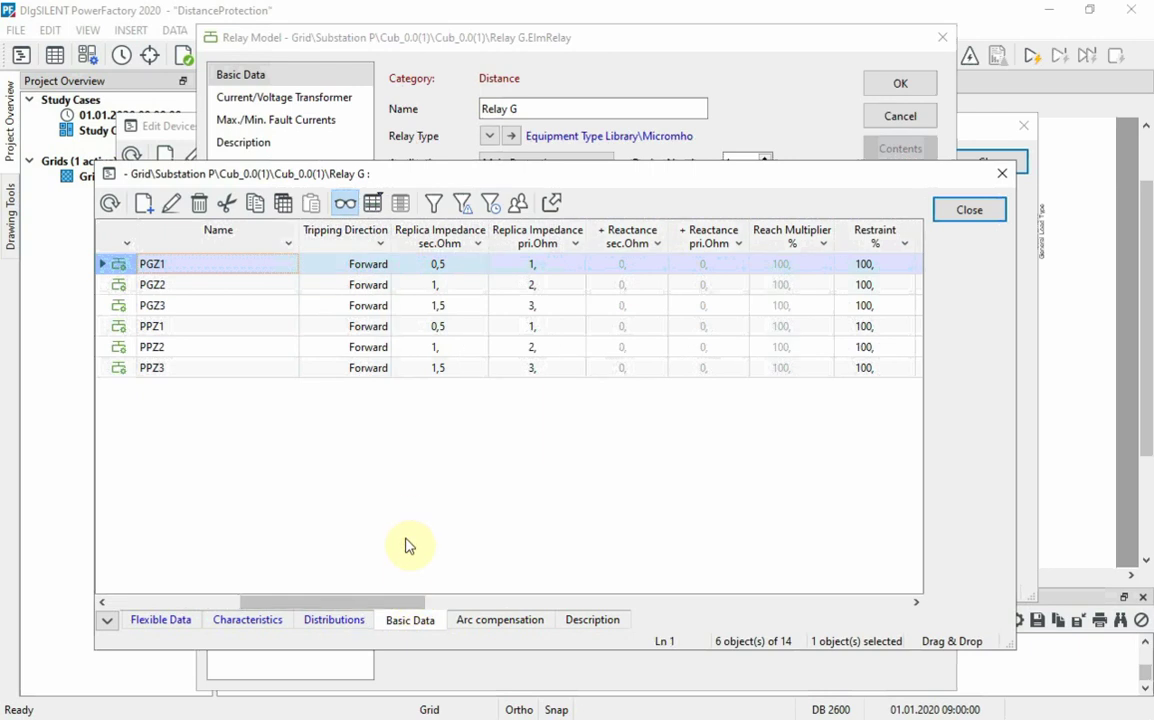
double_click(527, 270)
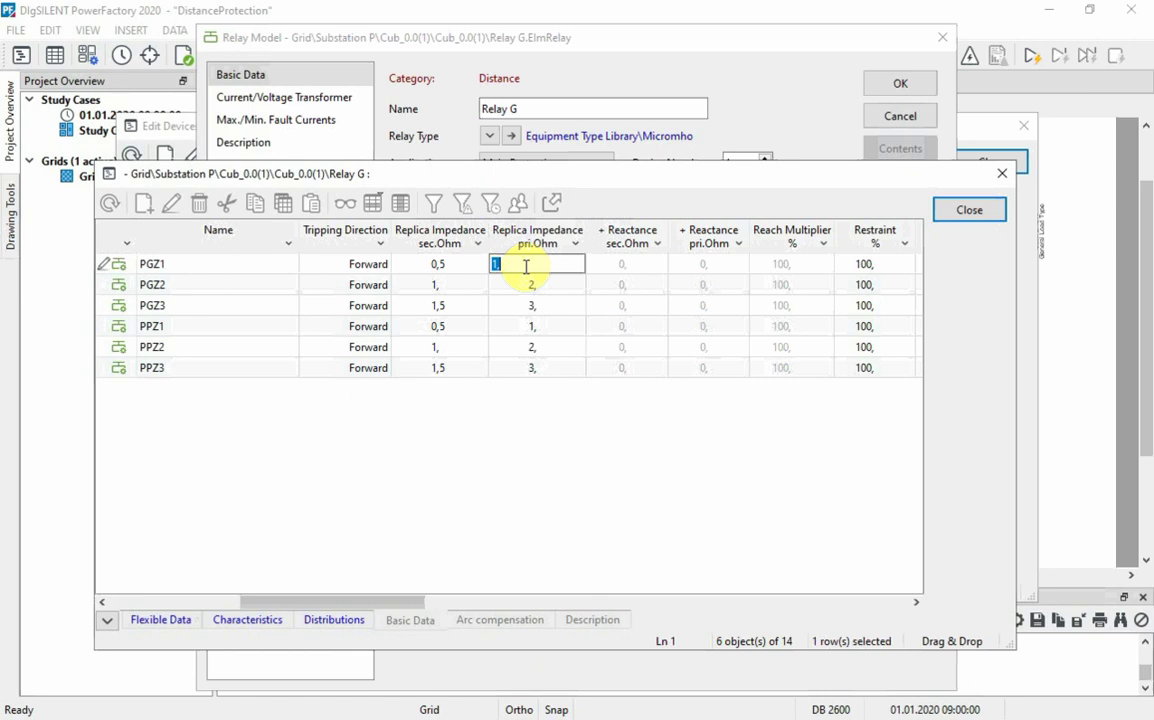
text(17.56)
double_click(533, 286)
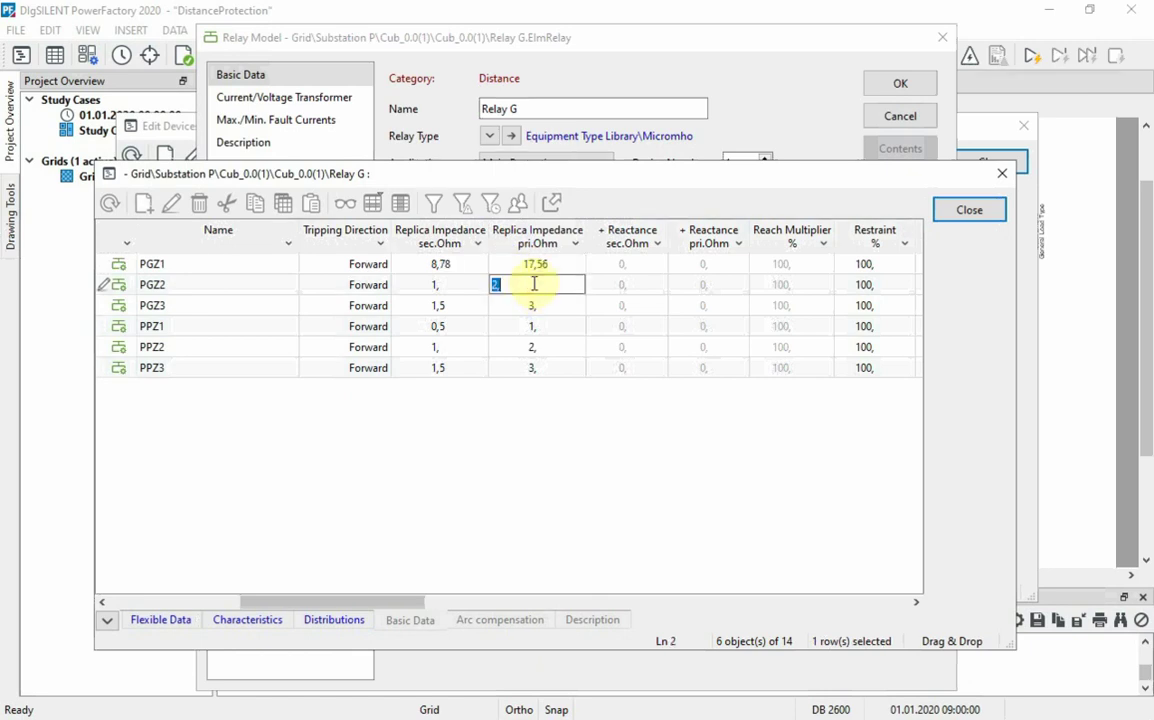
text(30.74)
double_click(540, 306)
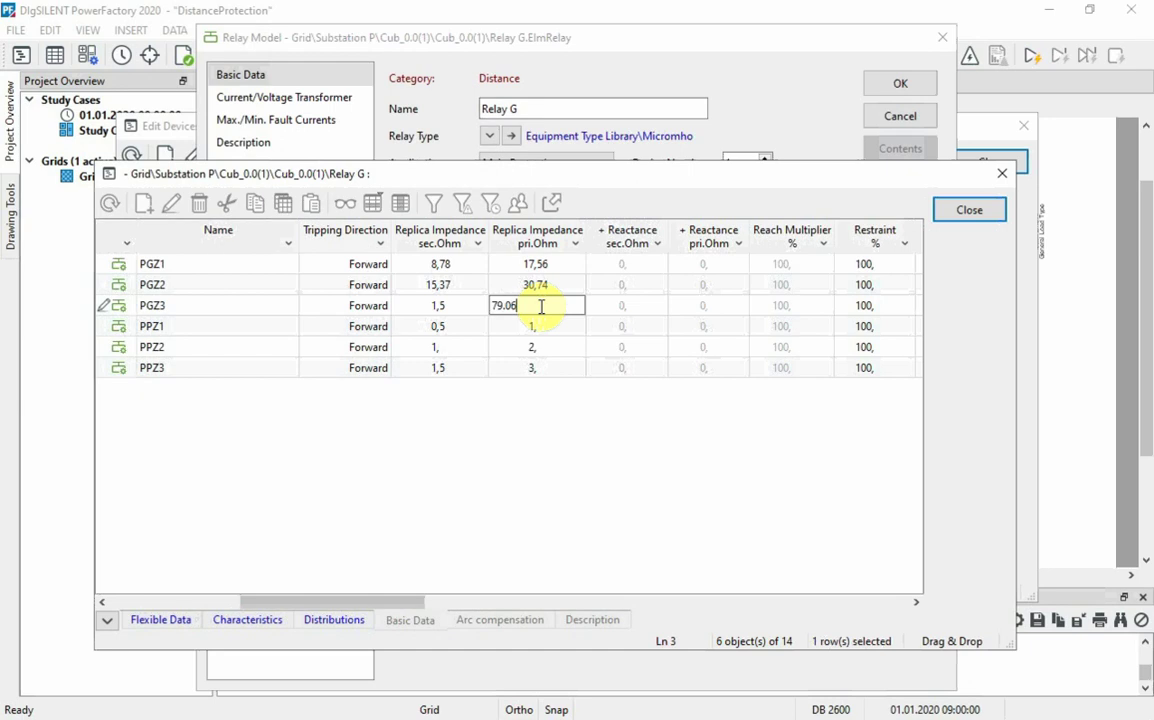
- Set the primary replica impedances of the phase-phase zones PPZ1, PPZ2 and PPZ3 to 17.56, 30.74 and 79.06 pri.Ohm
double_click(546, 328)
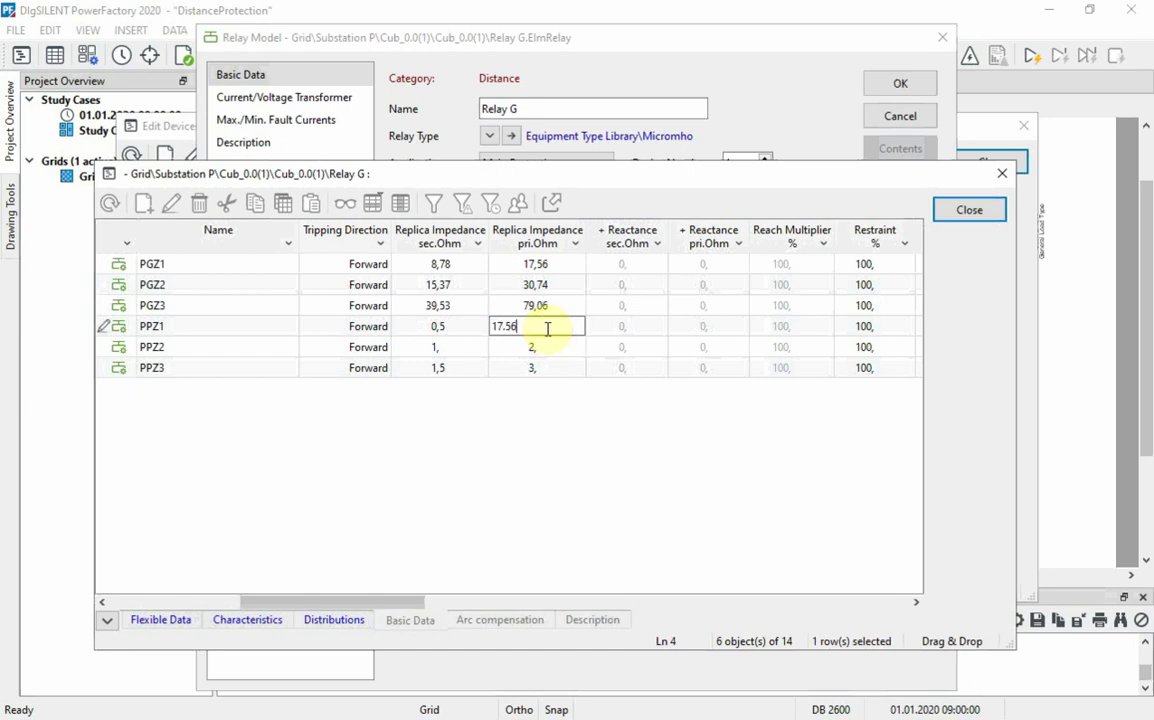
double_click(528, 350)
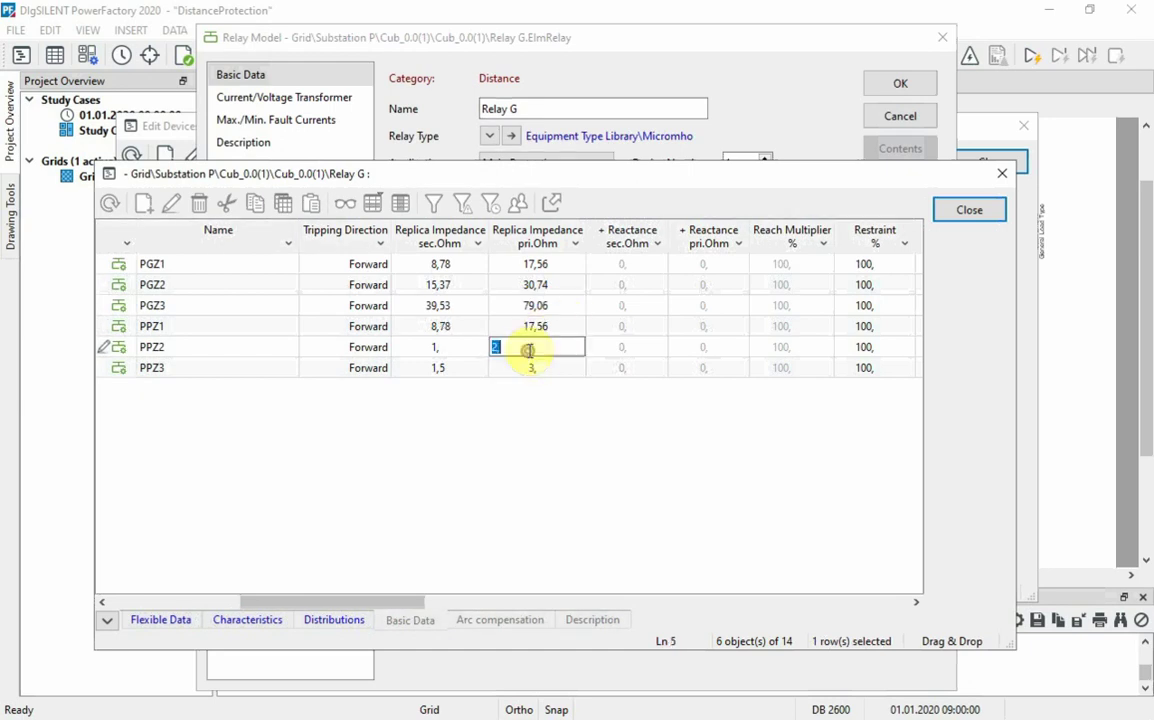
text(30.74)
double_click(533, 370)
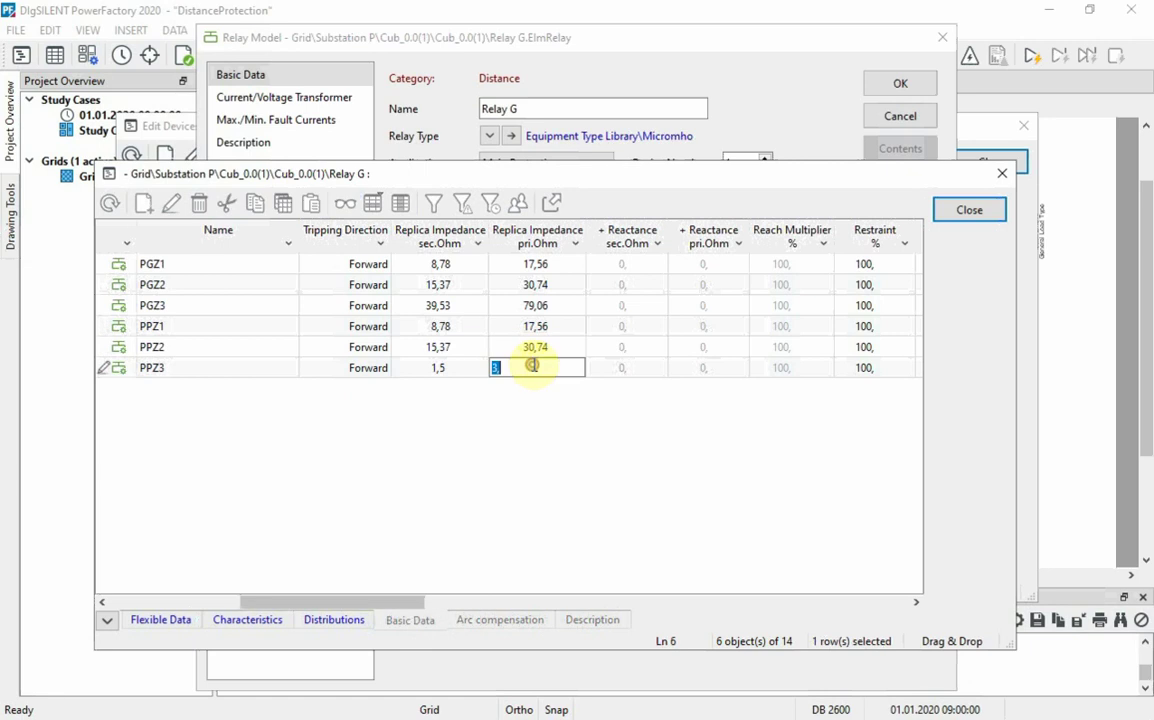
click(558, 400)
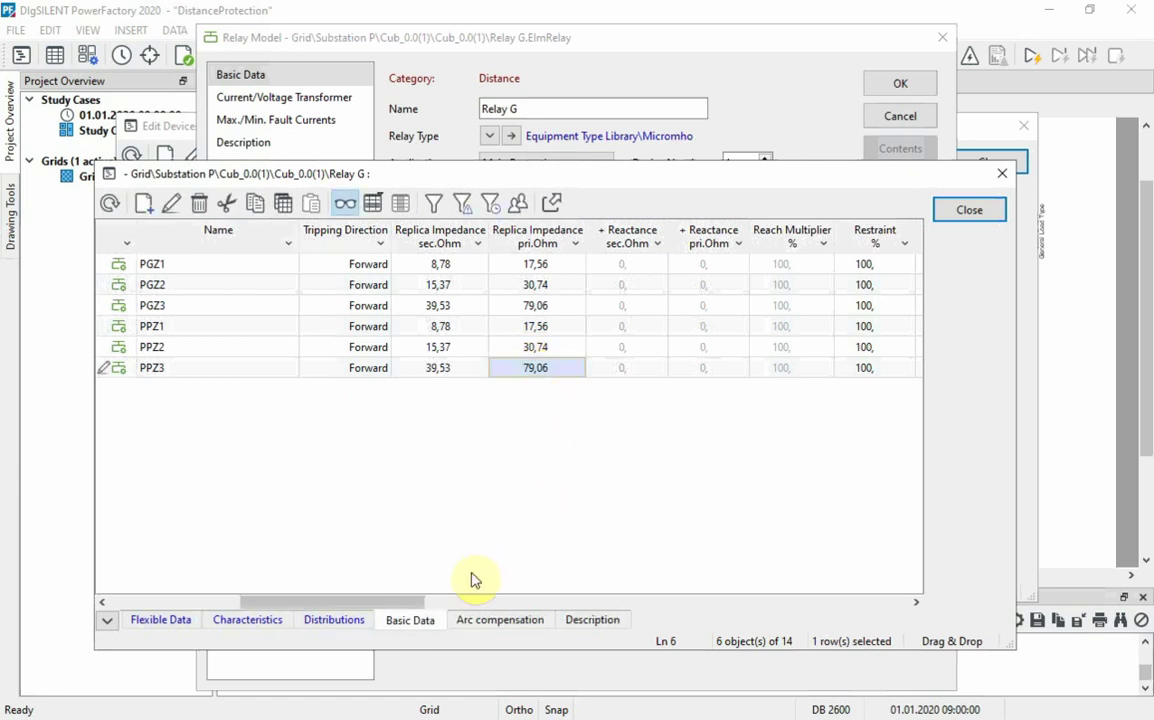
- Set the relay angle of the earth zones PGZ1, PGZ2 and PGZ3 to 65 deg
drag(414, 601, 524, 607)
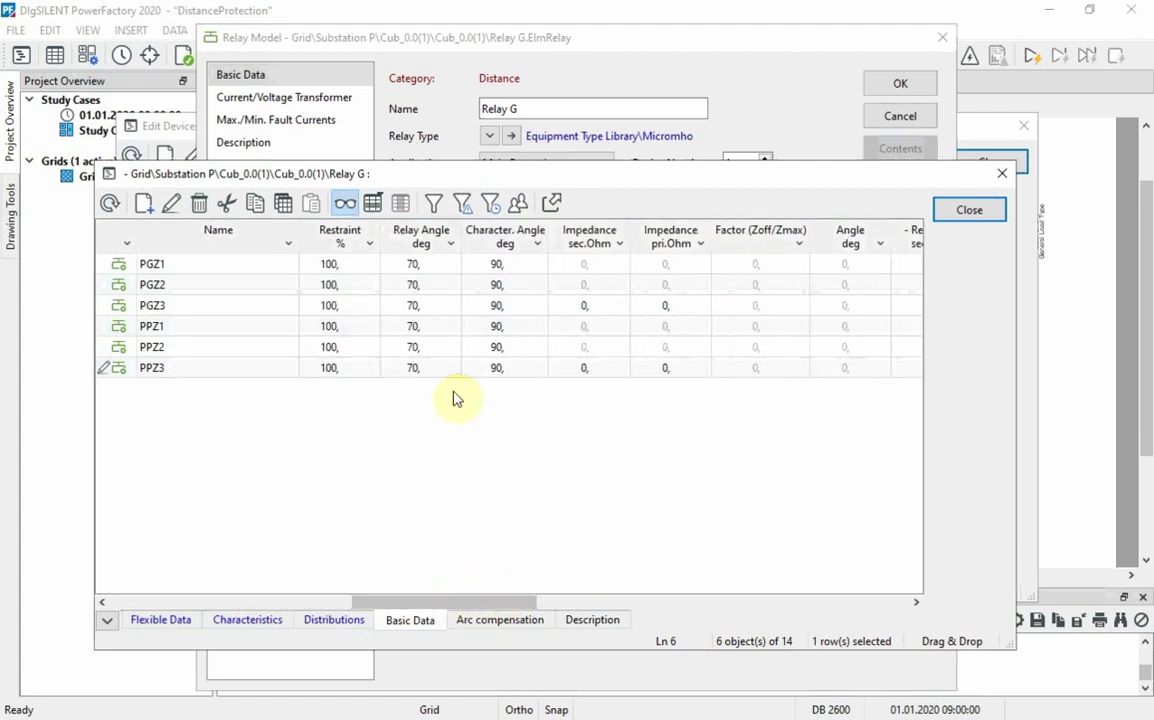
click(433, 264)
text(65)
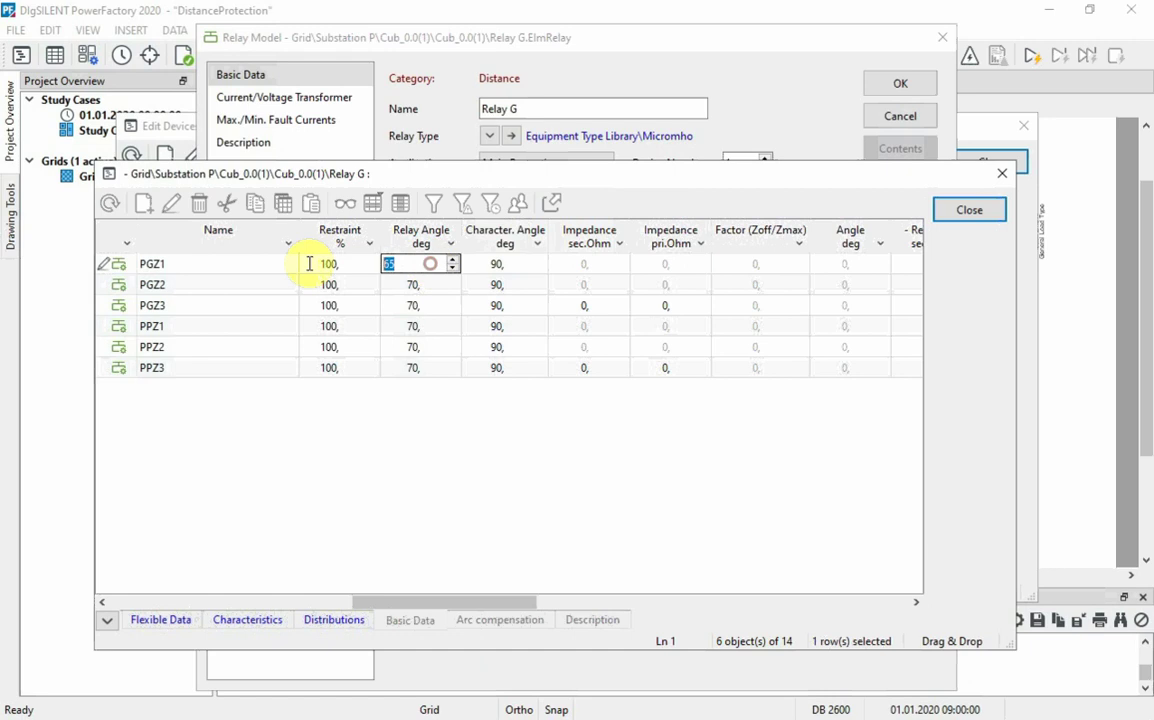
click(443, 284)
click(442, 284)
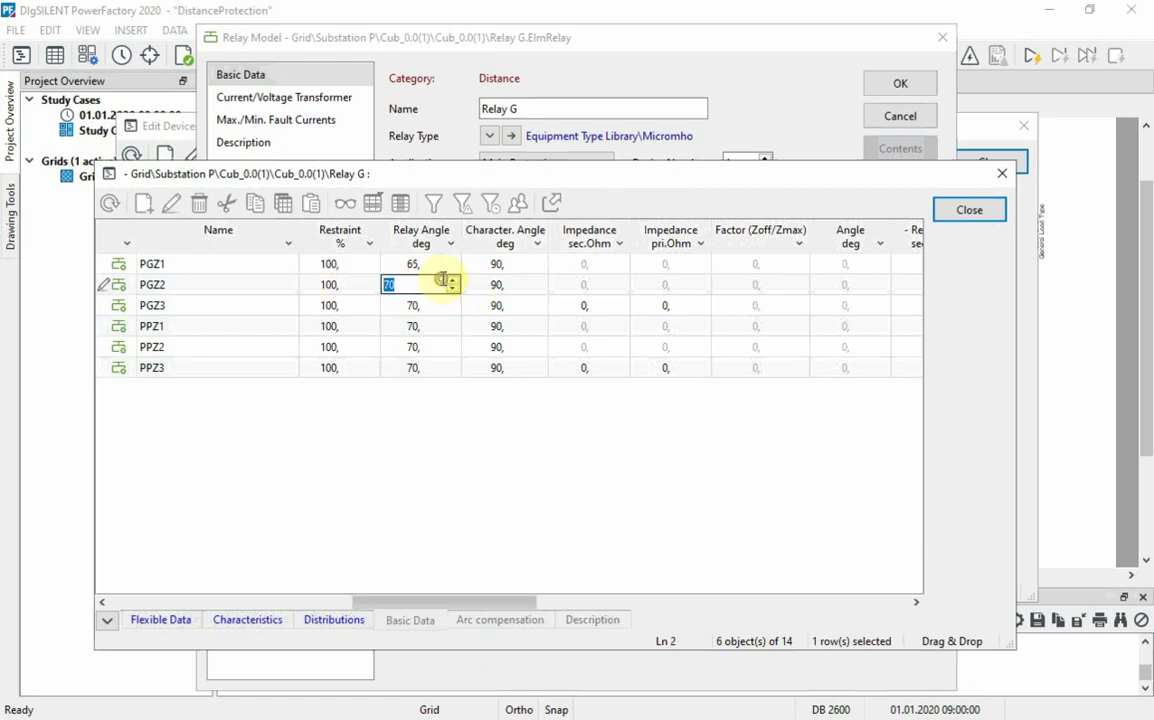
text(65)
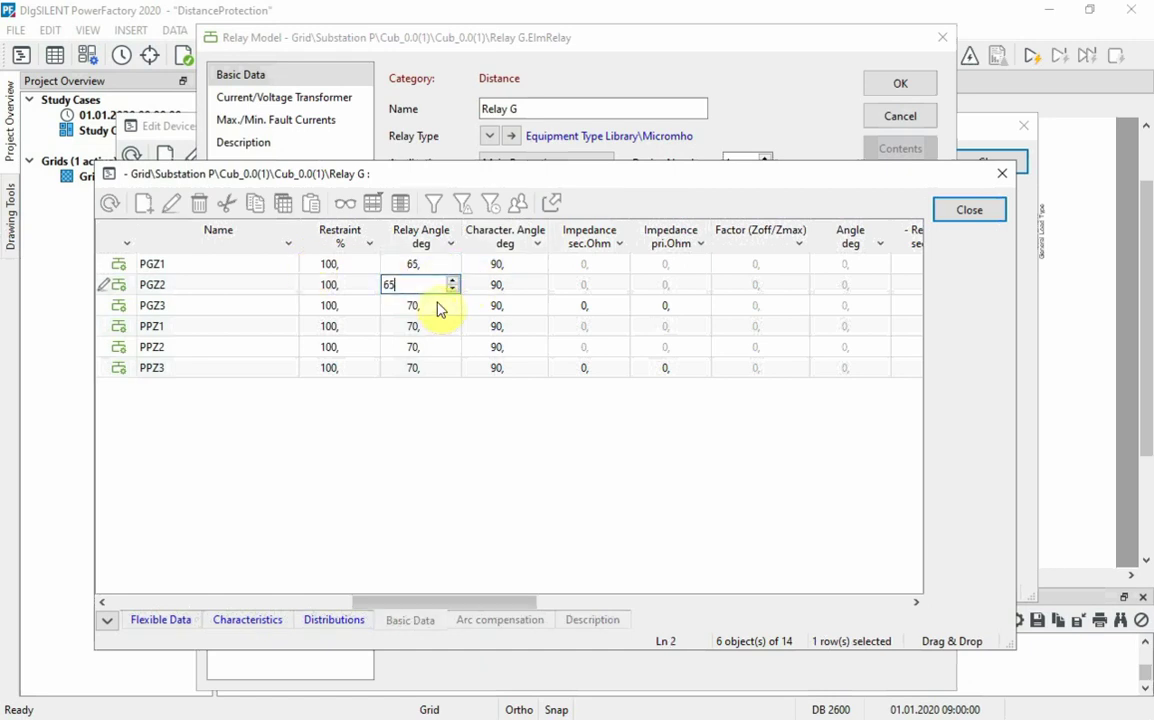
click(437, 305)
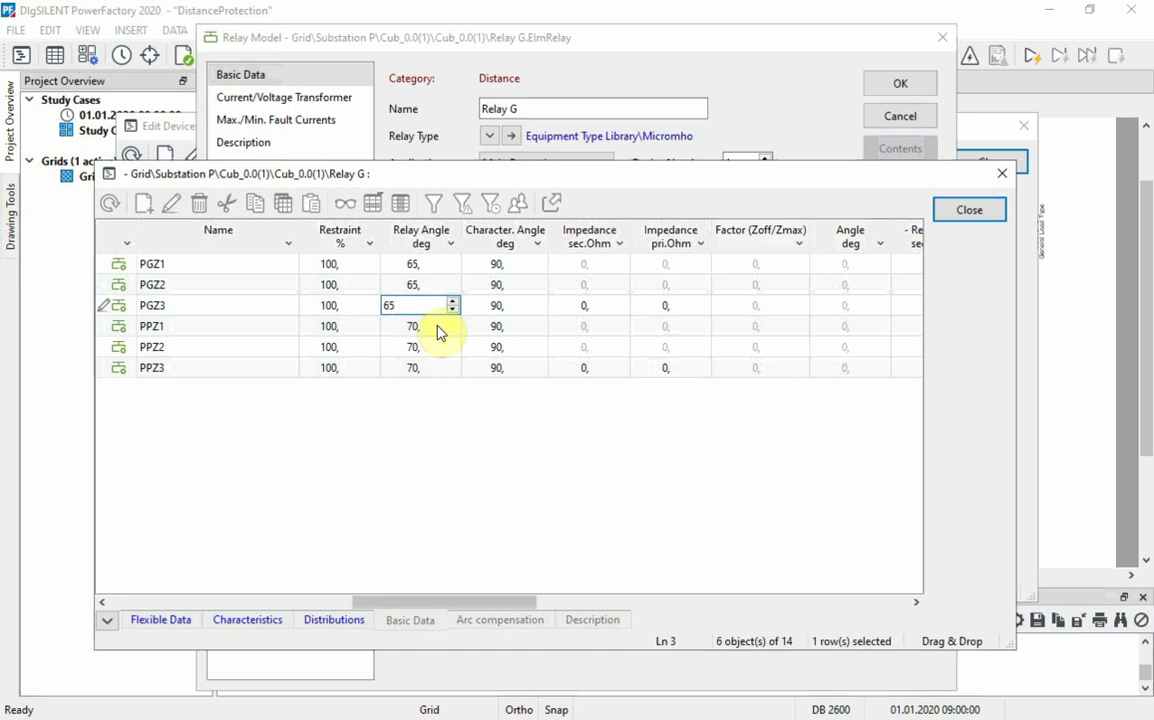
- Set the relay angle of the phase-phase zones PPZ1, PPZ2 and PPZ3 to 65 deg
click(437, 328)
text(65)
click(440, 347)
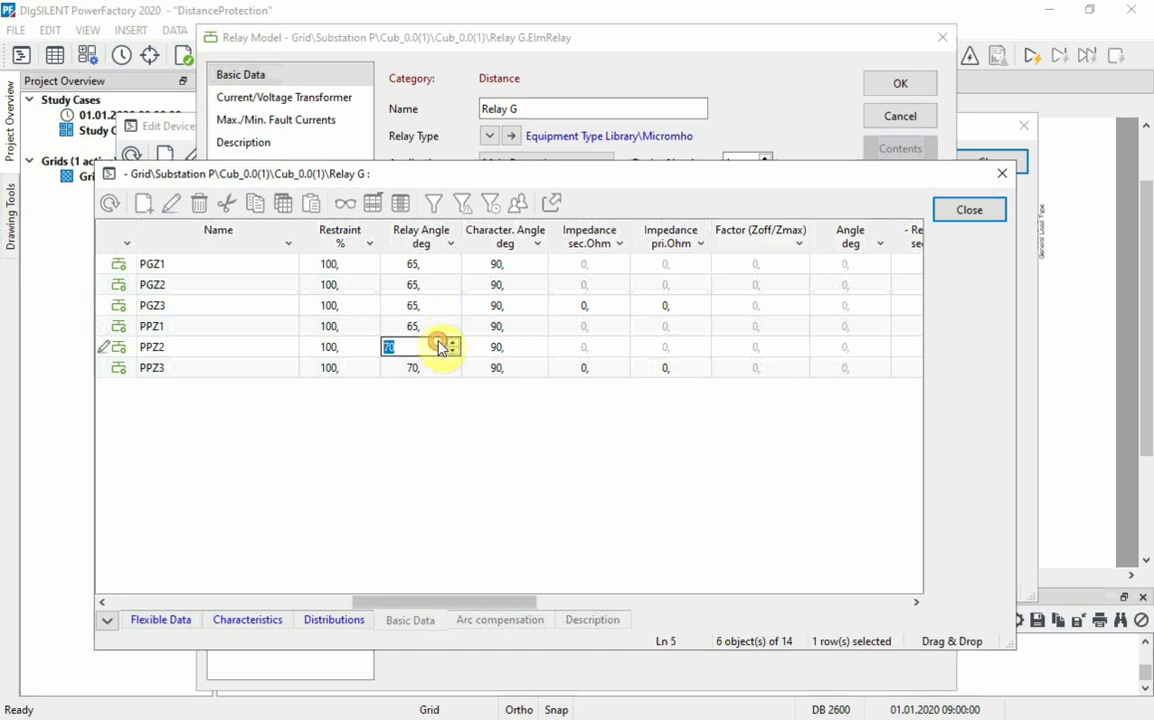
text(65)
click(443, 368)
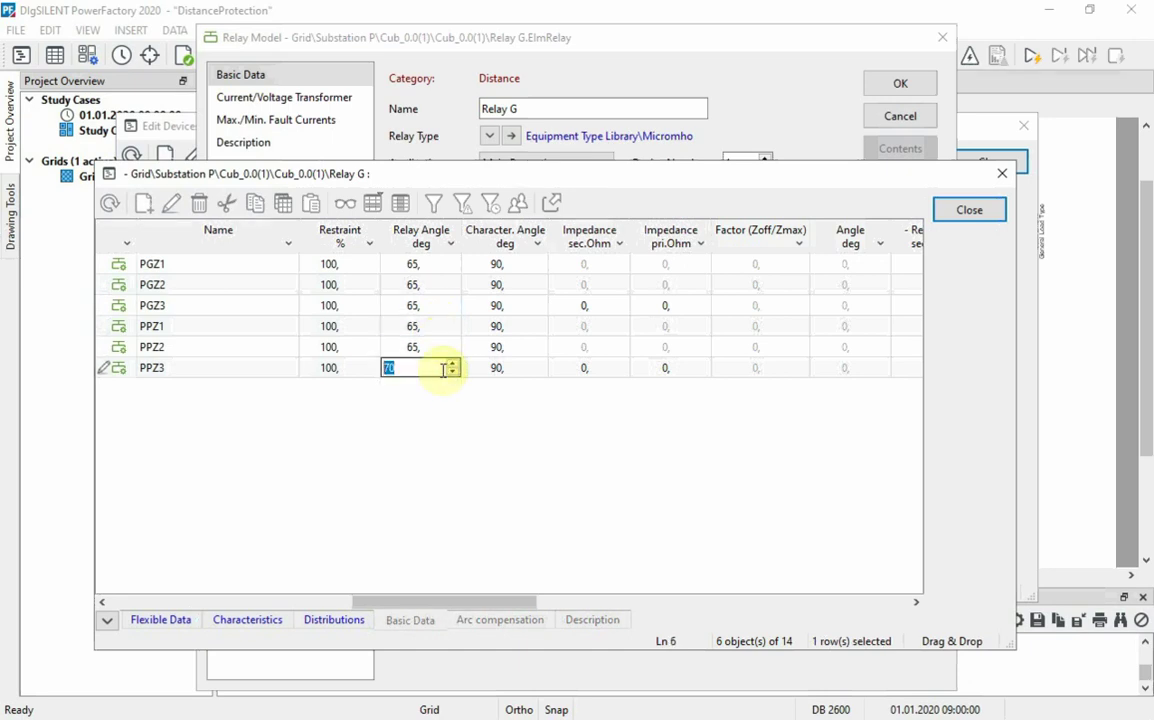
click(471, 409)
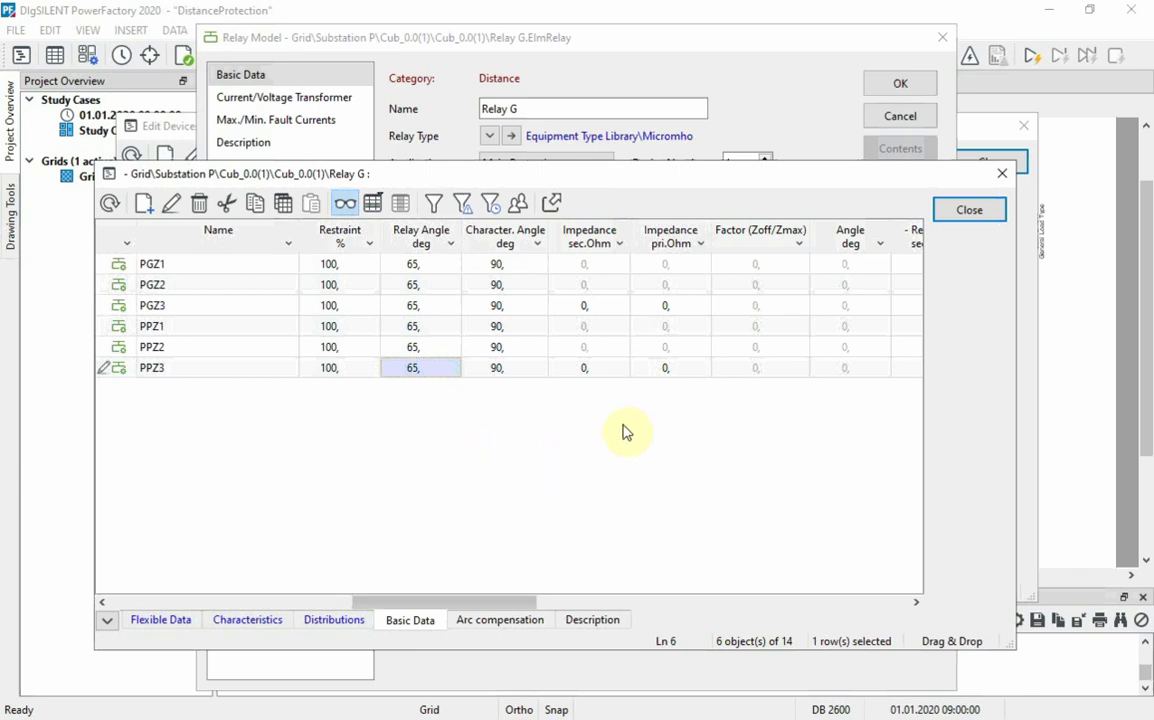
- Set the primary offset impedance of the third zones PGZ3 and PPZ3 to 4.4 pri.Ohm
click(672, 308)
key(Return)
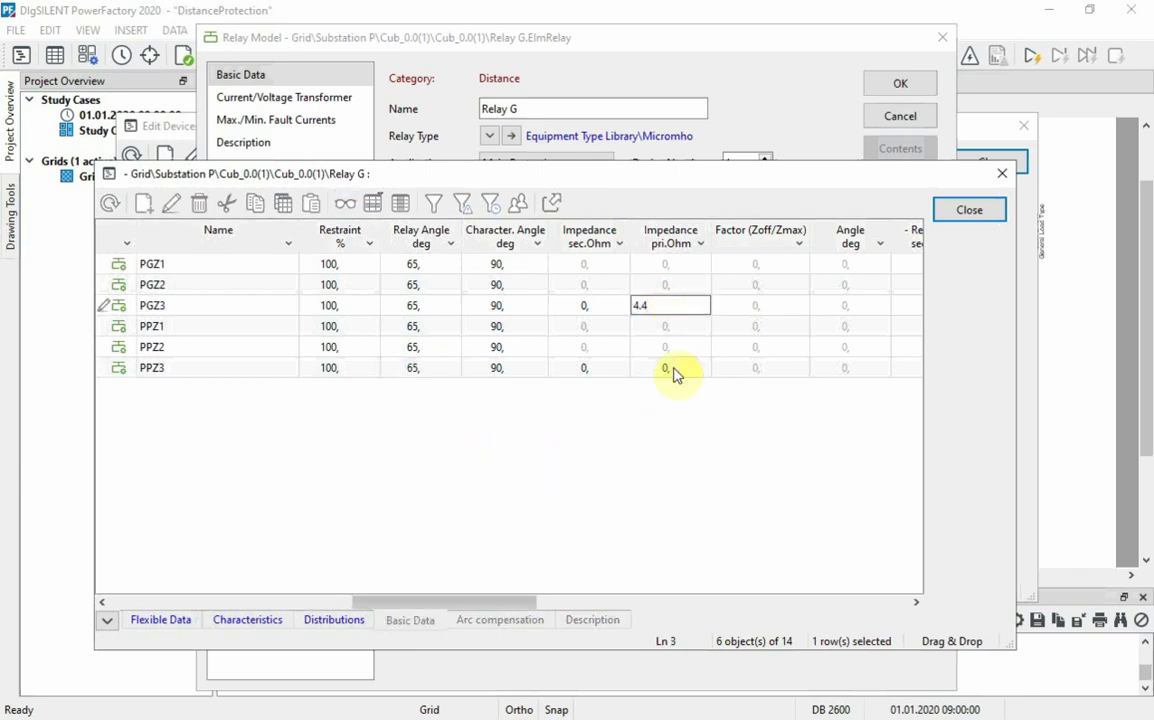
click(668, 368)
click(673, 368)
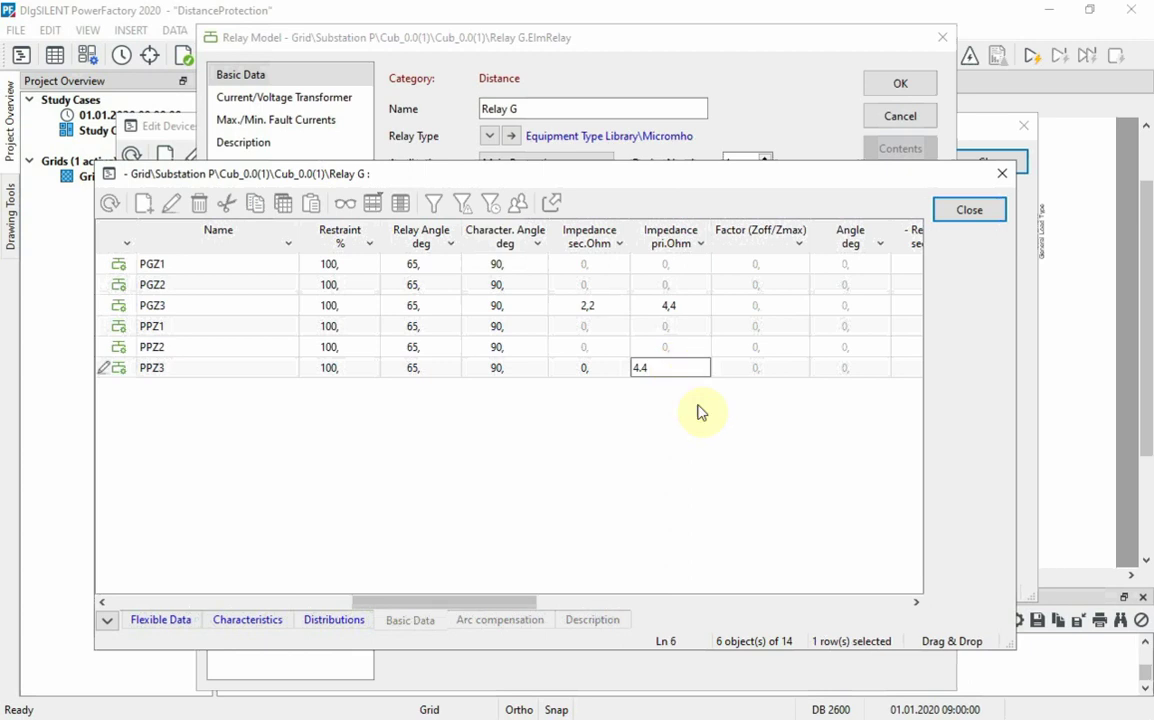
text(4.4)
click(703, 455)
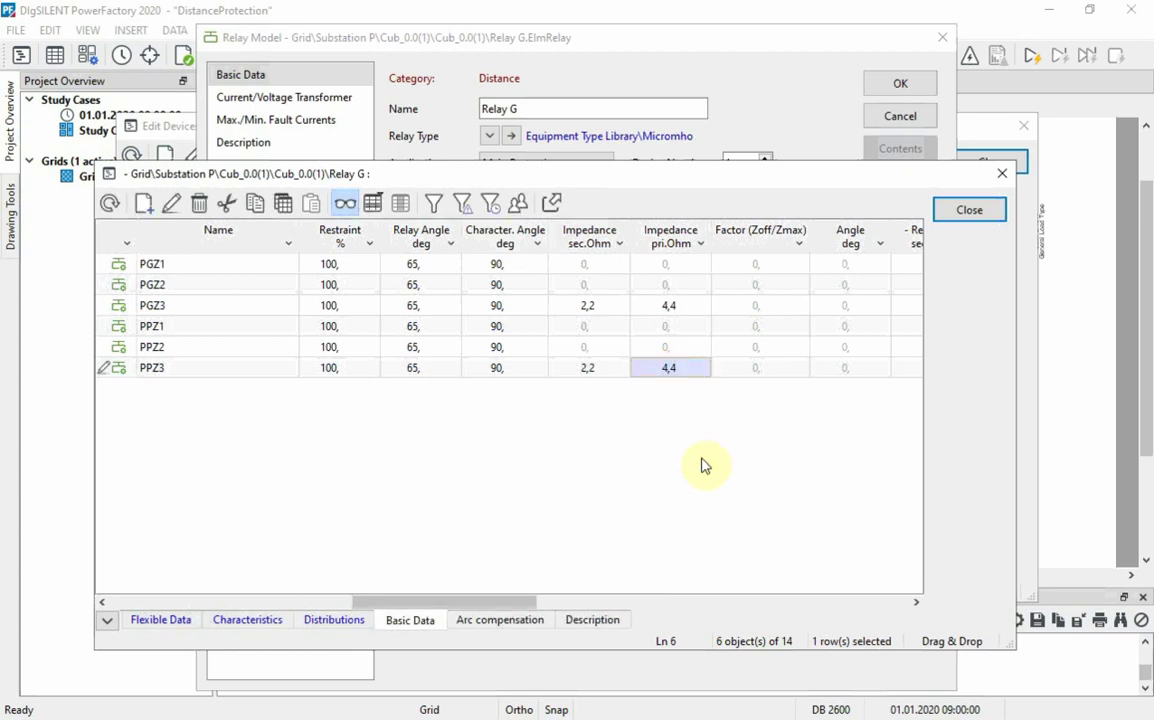
- Switch Relay G's detailed contents from the distance zone units to the basic data of the zone timers
click(350, 212)
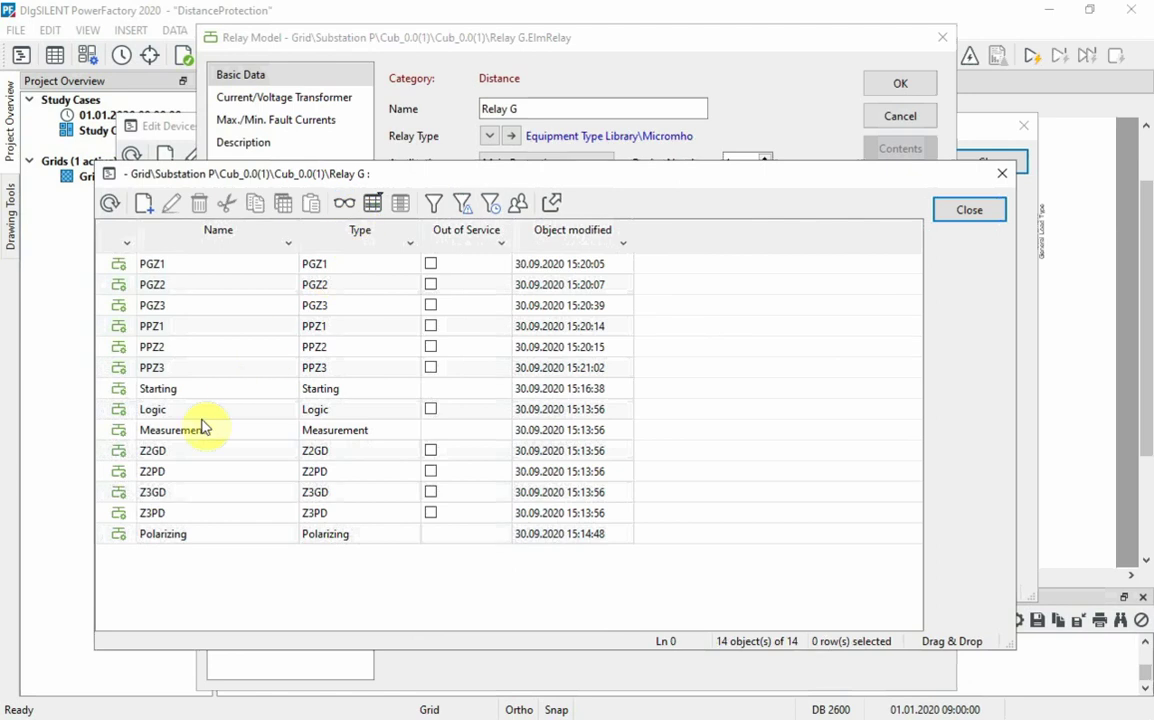
click(120, 452)
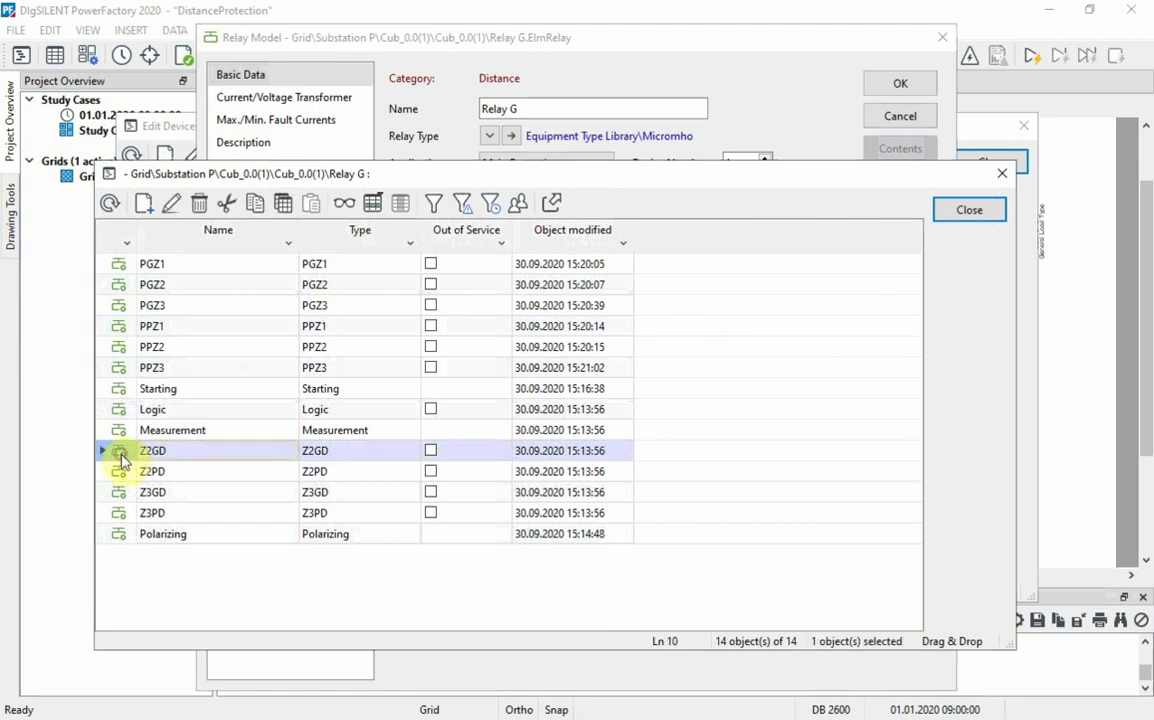
click(345, 210)
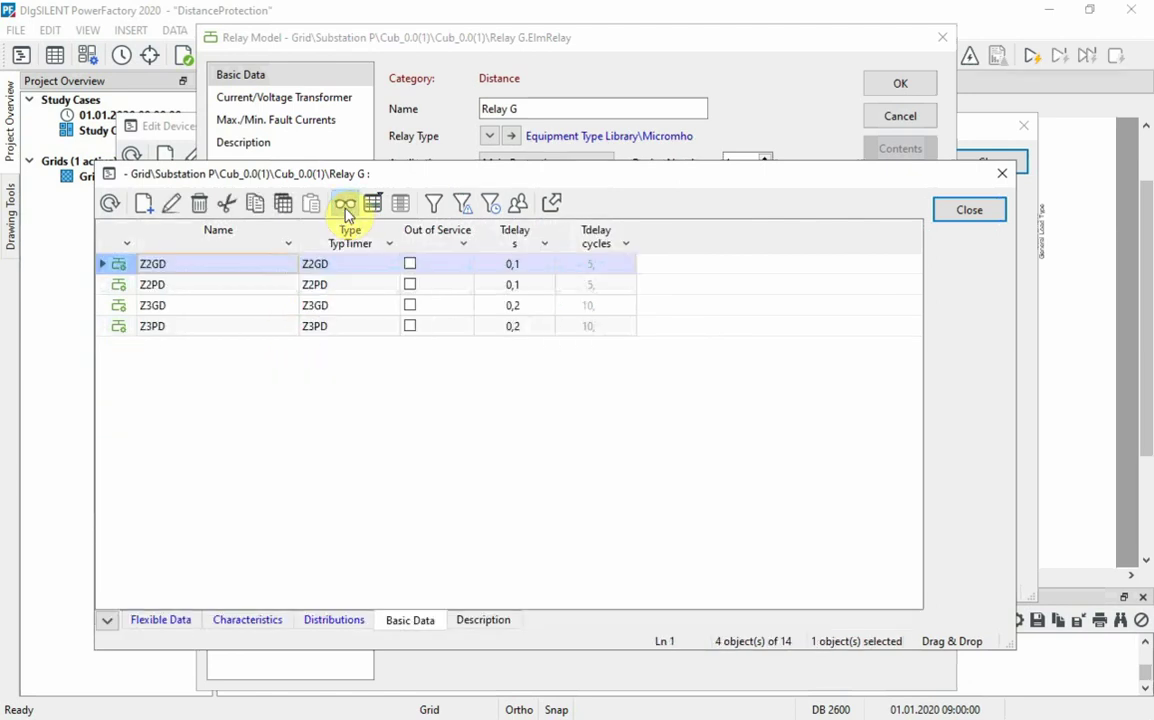
- Set the time delay of the zone 2 timers Z2GD and Z2PD to 0,3 s
double_click(527, 265)
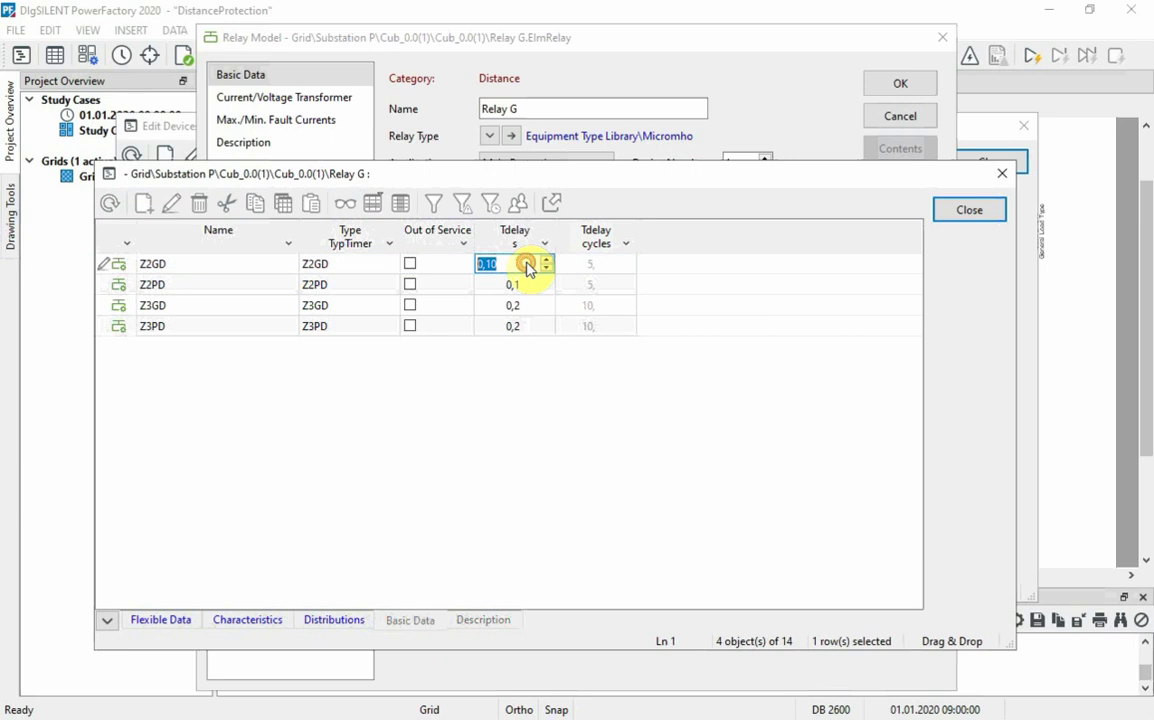
text(0,3)
click(533, 285)
click(531, 284)
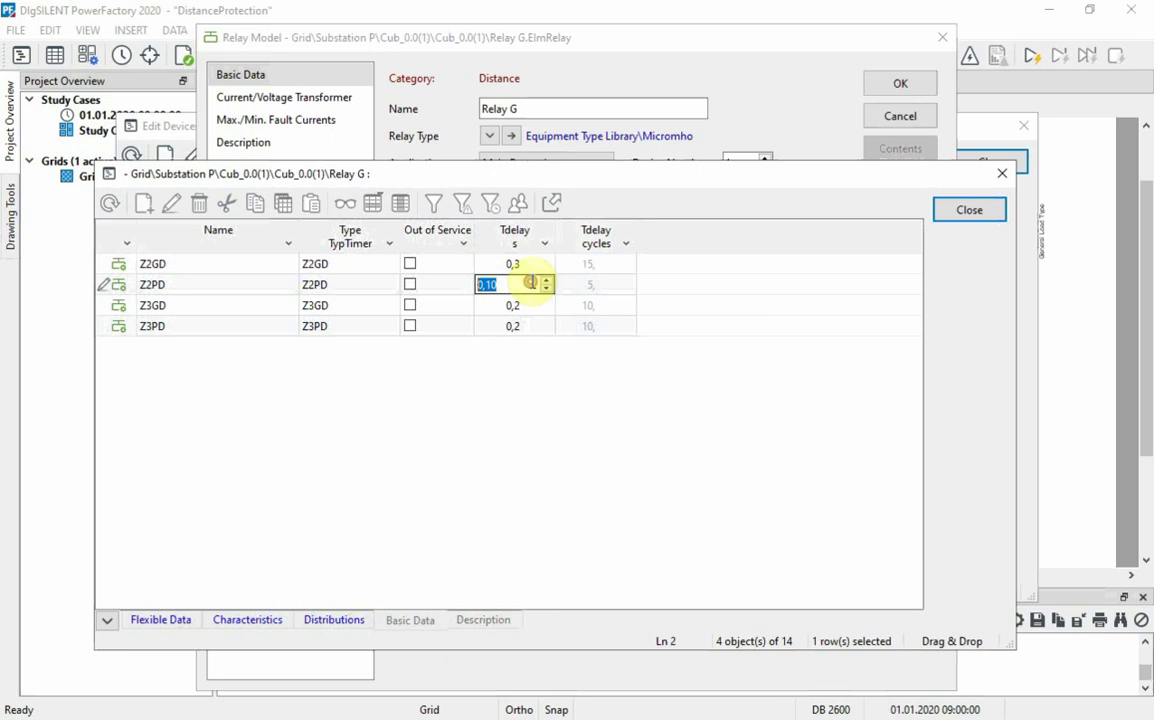
text(0.3)
- Set the time delay of the zone 3 timers Z3GD and Z3PD to 0,6 s
double_click(540, 305)
text(0,6)
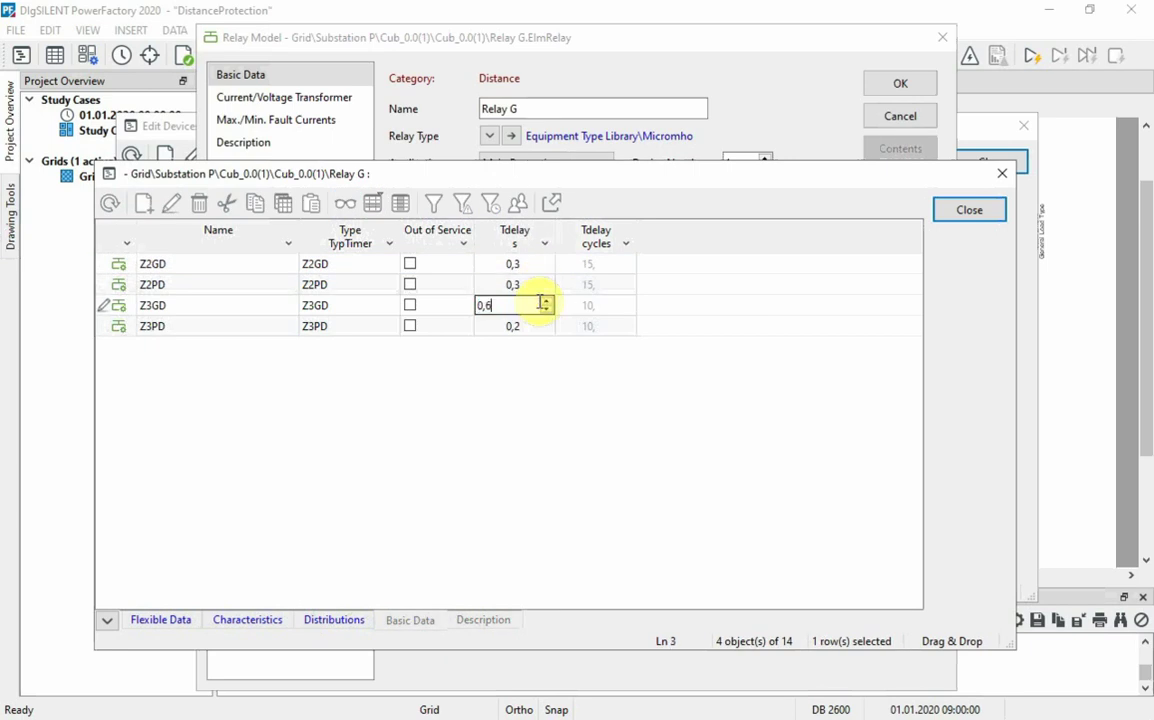
click(543, 327)
click(543, 327)
text(0,6)
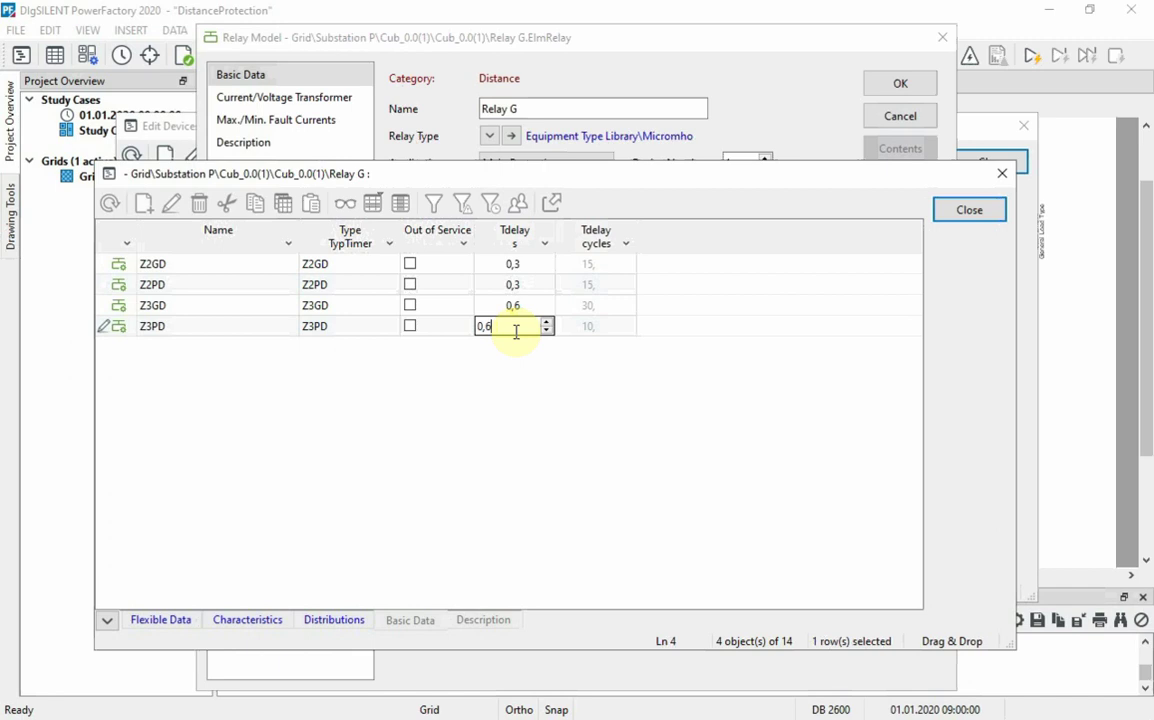
click(540, 375)
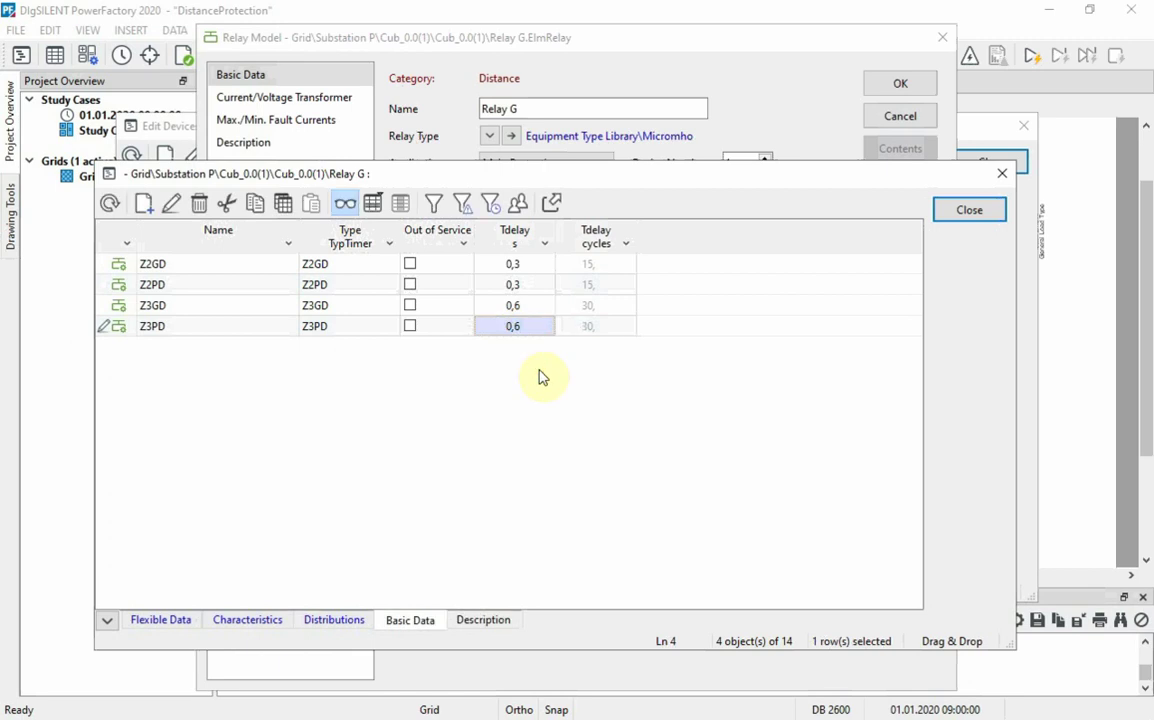
- Close Relay G's contents, accept the relay model and return to the grid diagram
click(956, 215)
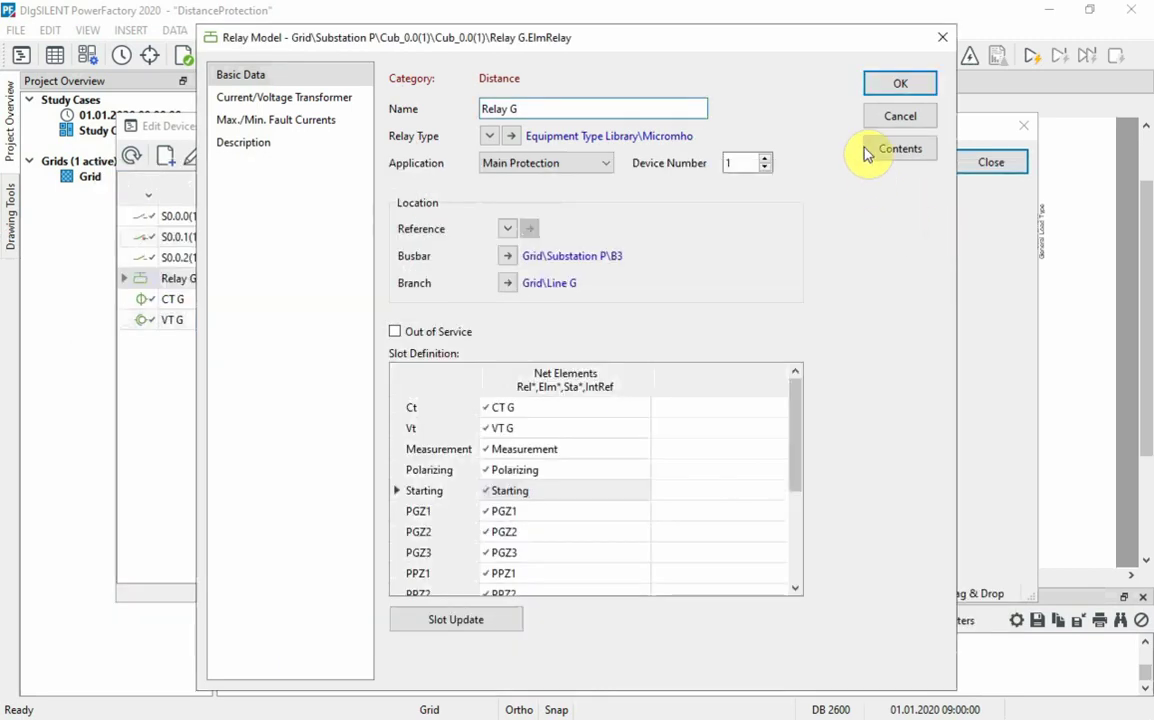
click(878, 84)
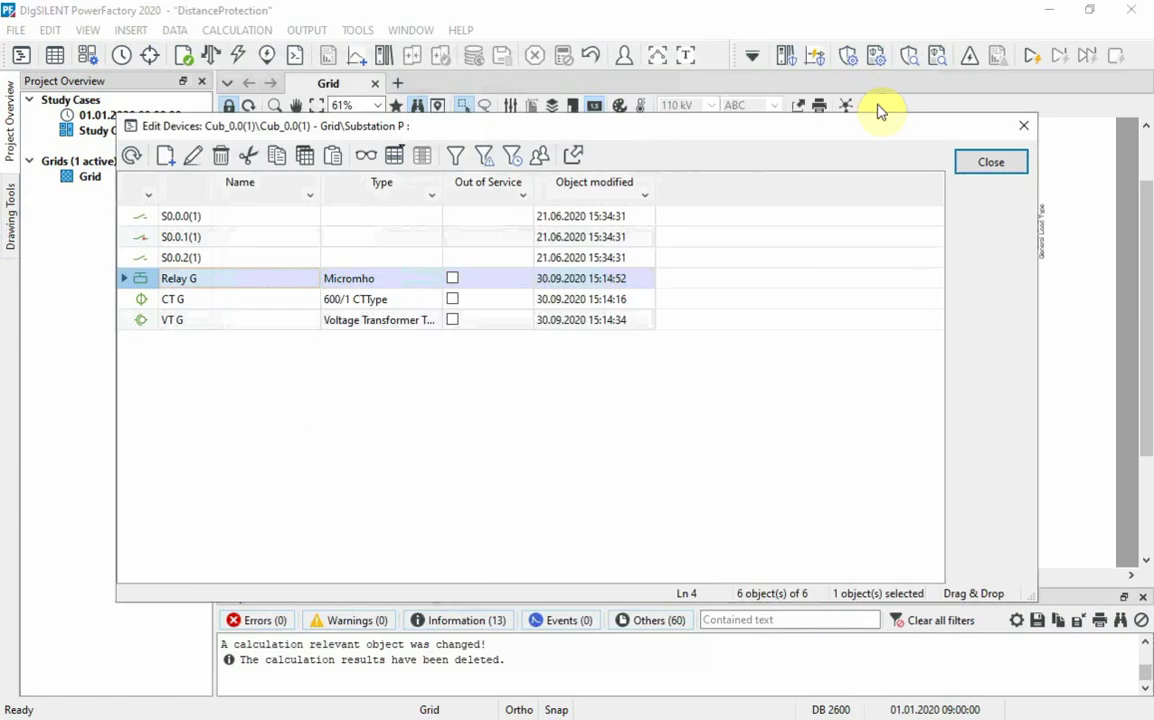
click(992, 163)
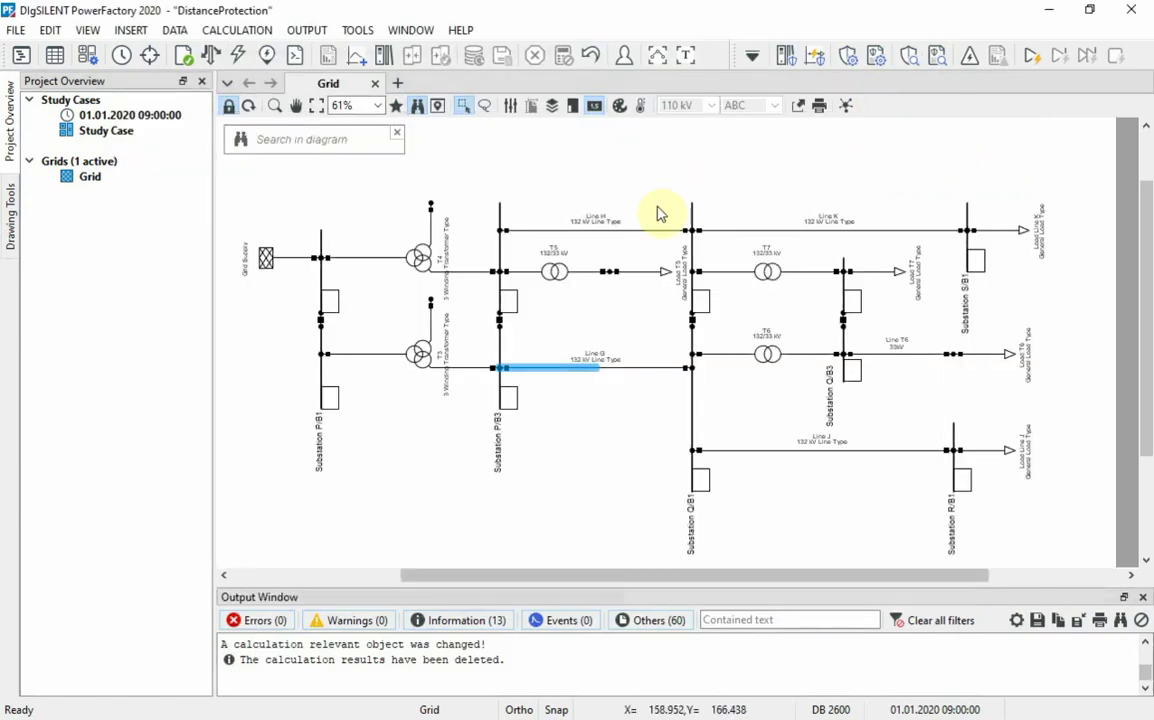
- Create an R-X plot for the relay at the Substation P/B3 end of Line G and apply the Paper style
right_click(531, 374)
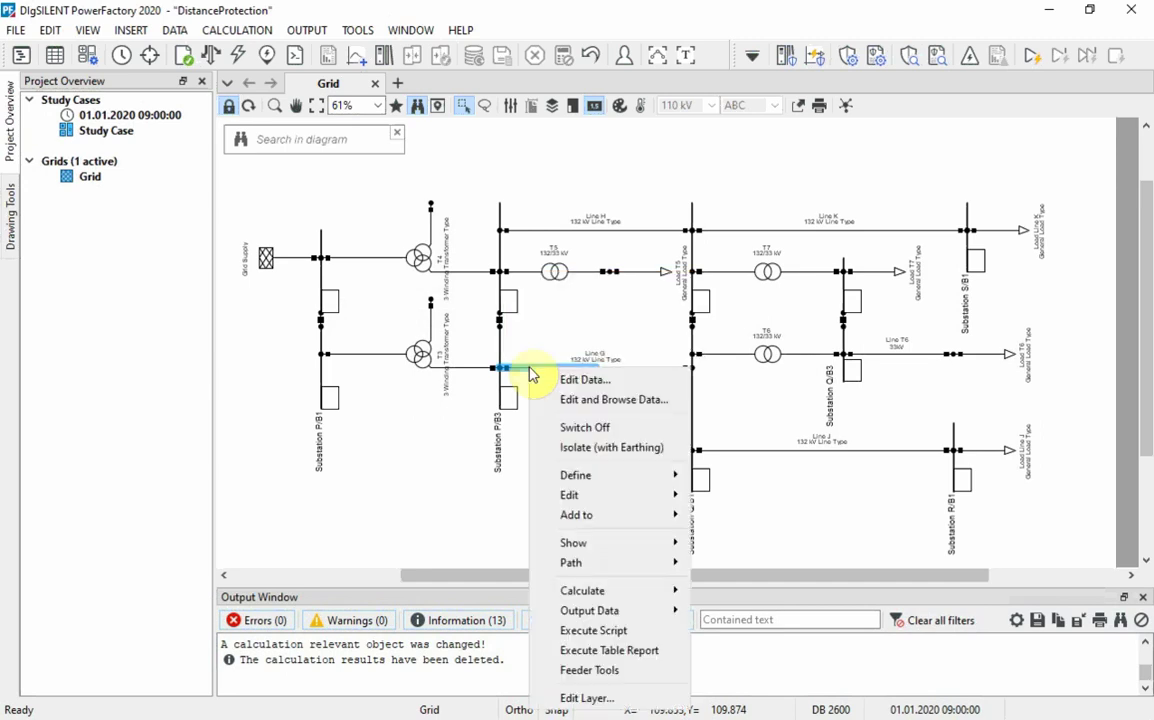
mouse_move(636, 545)
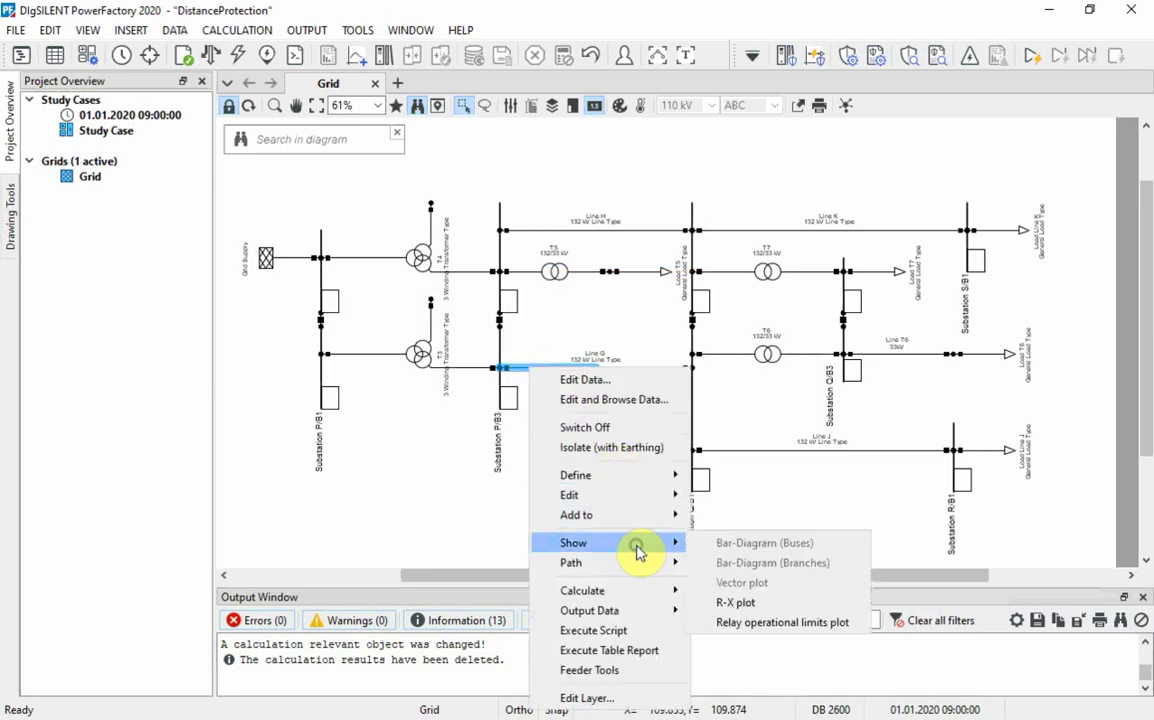
click(755, 603)
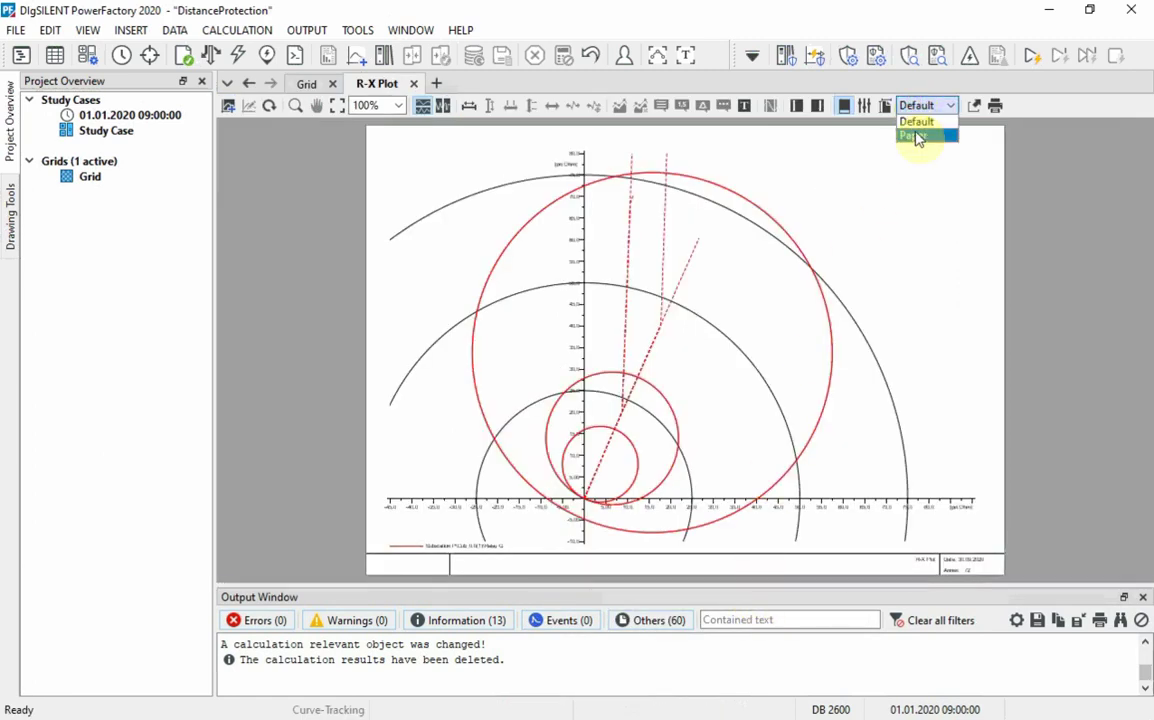
click(910, 136)
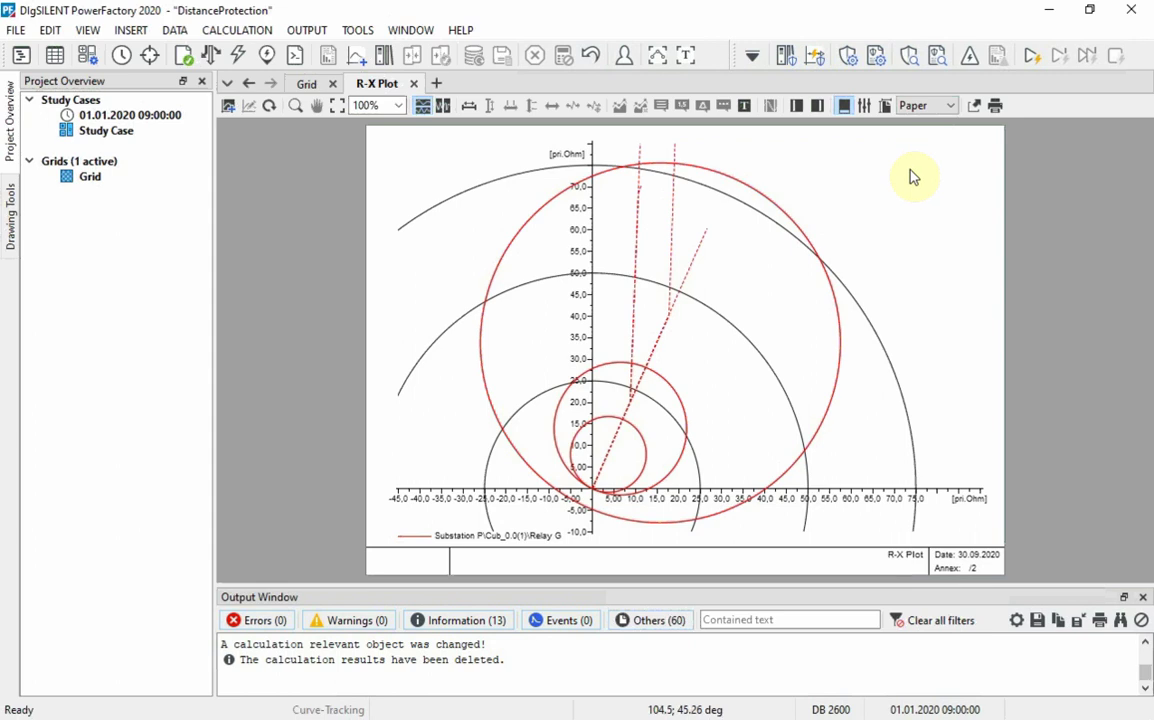
- Examine the settings of zone unit PGZ3 from the largest circle in the R-X plot, leaving them unmodified
double_click(731, 181)
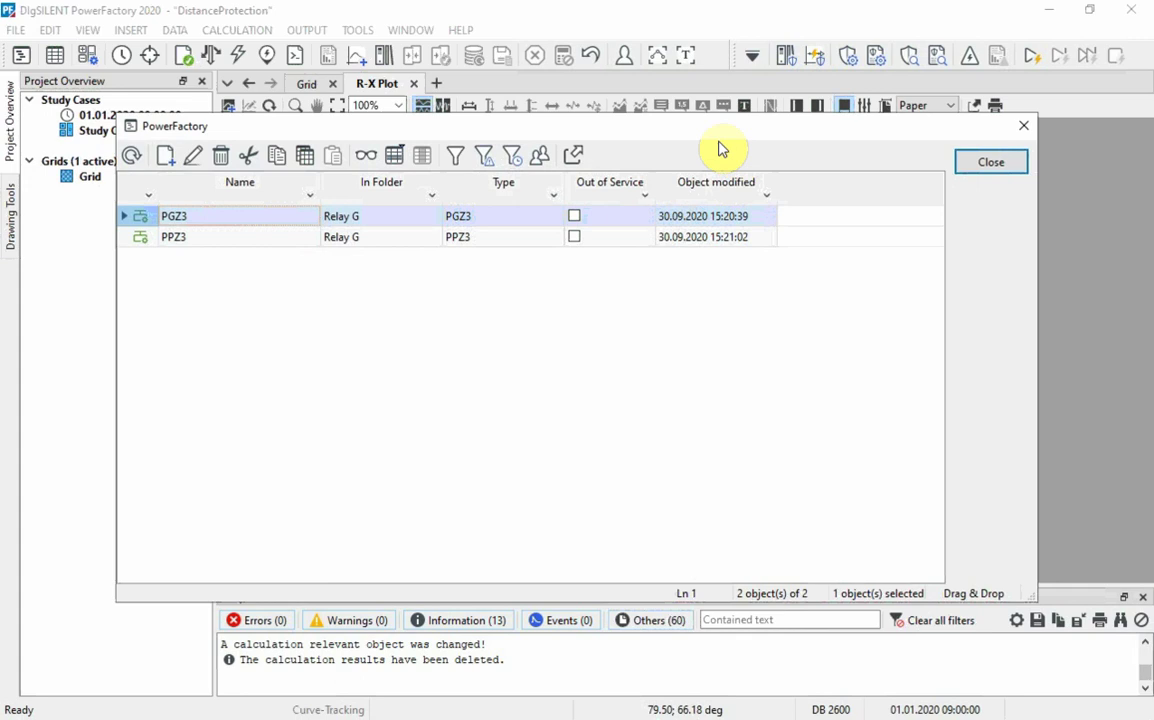
right_click(142, 225)
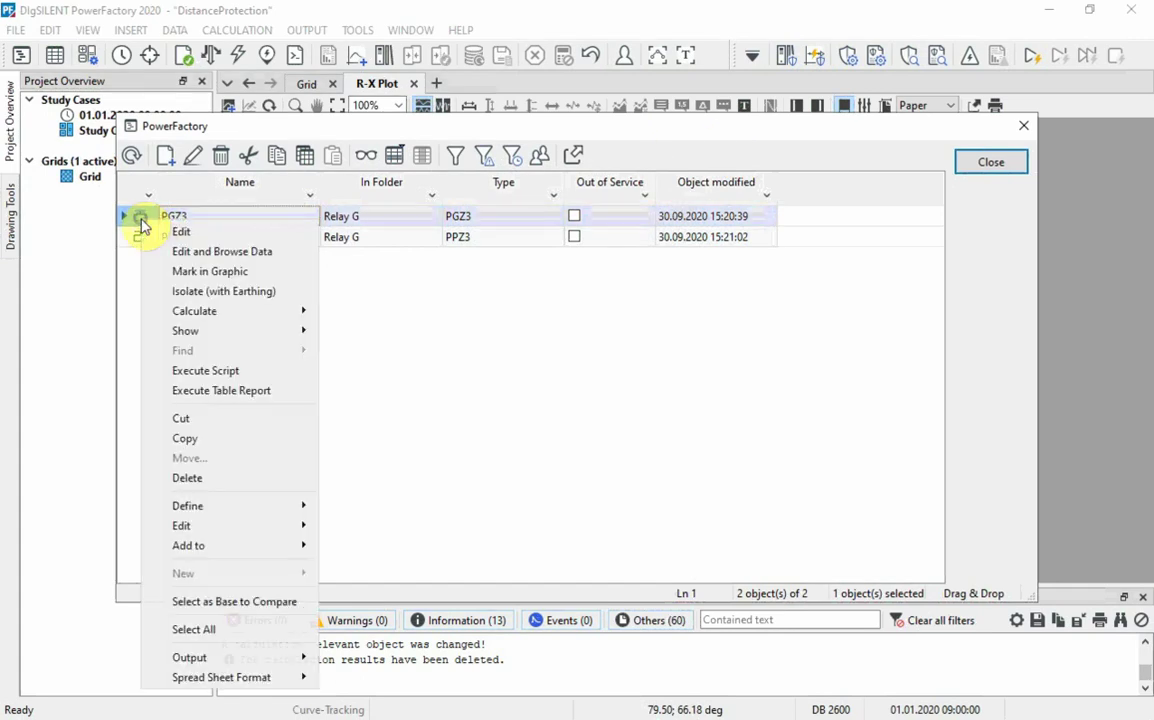
click(173, 231)
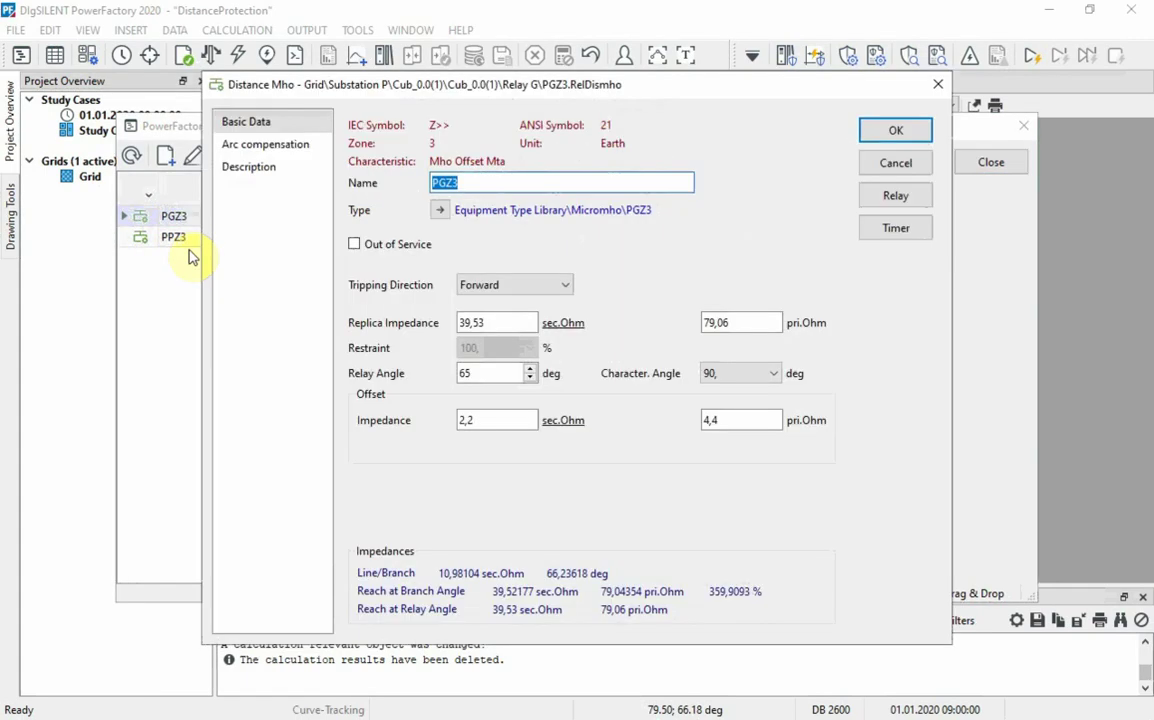
click(893, 165)
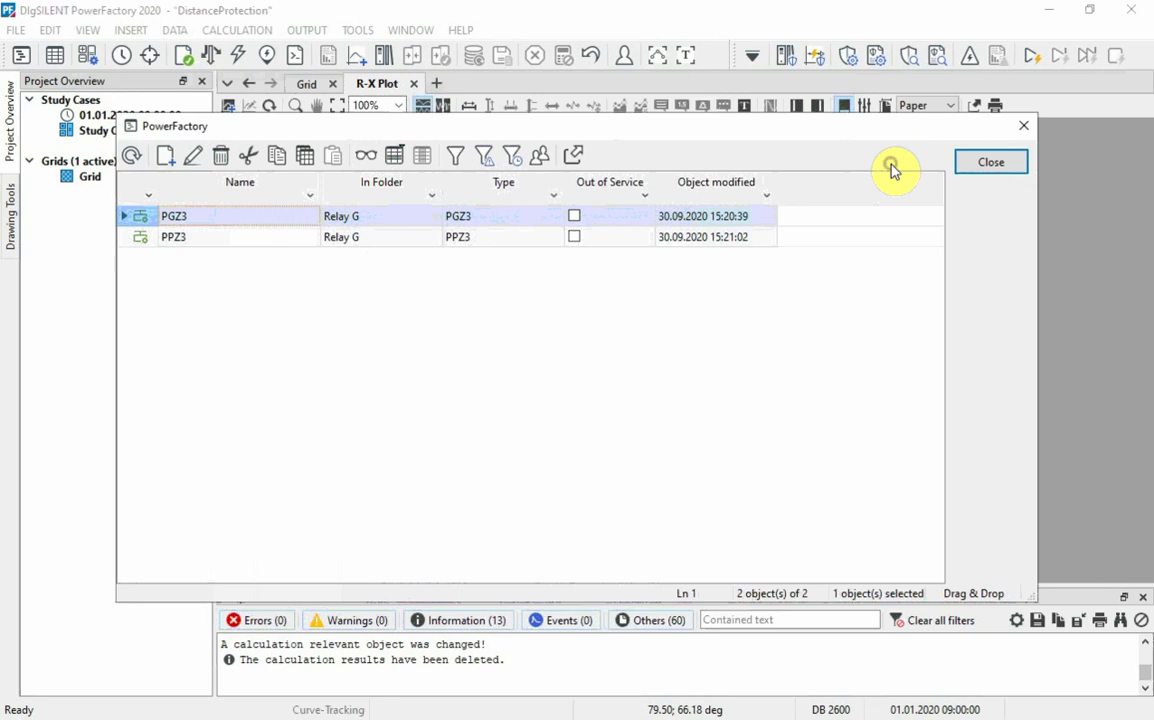
click(967, 170)
- In the R-X plot's options, restrict the displayed relay units to Ph-Ph & 3Ph
double_click(966, 172)
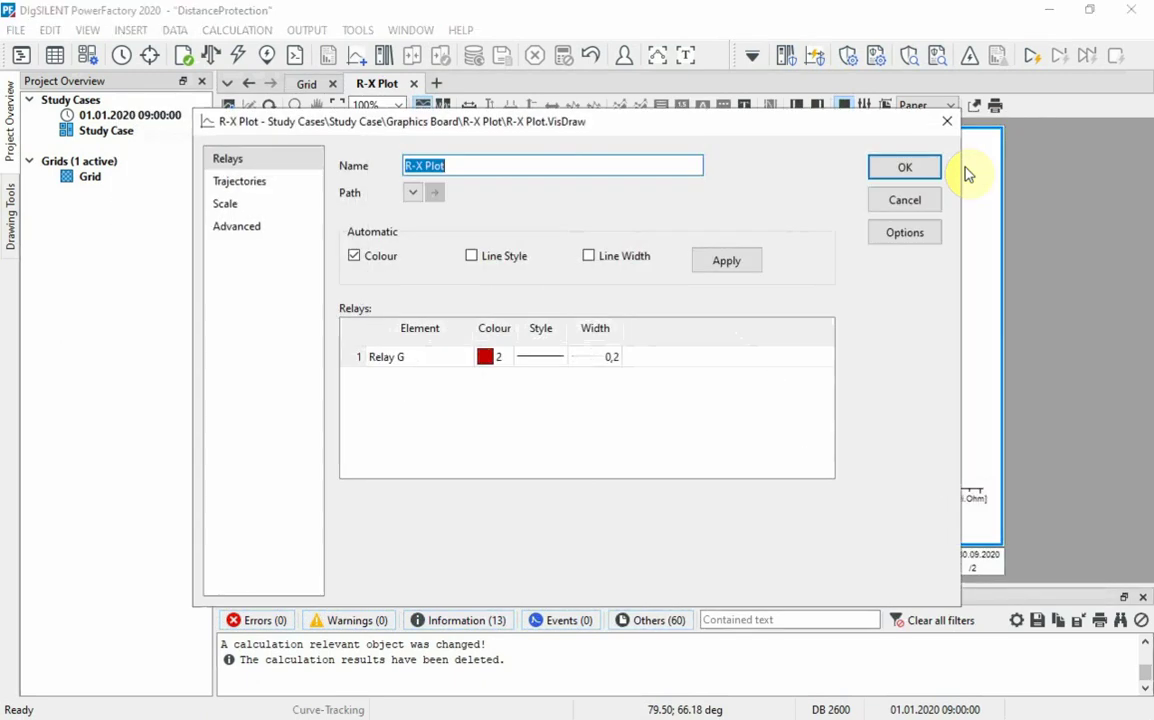
click(918, 235)
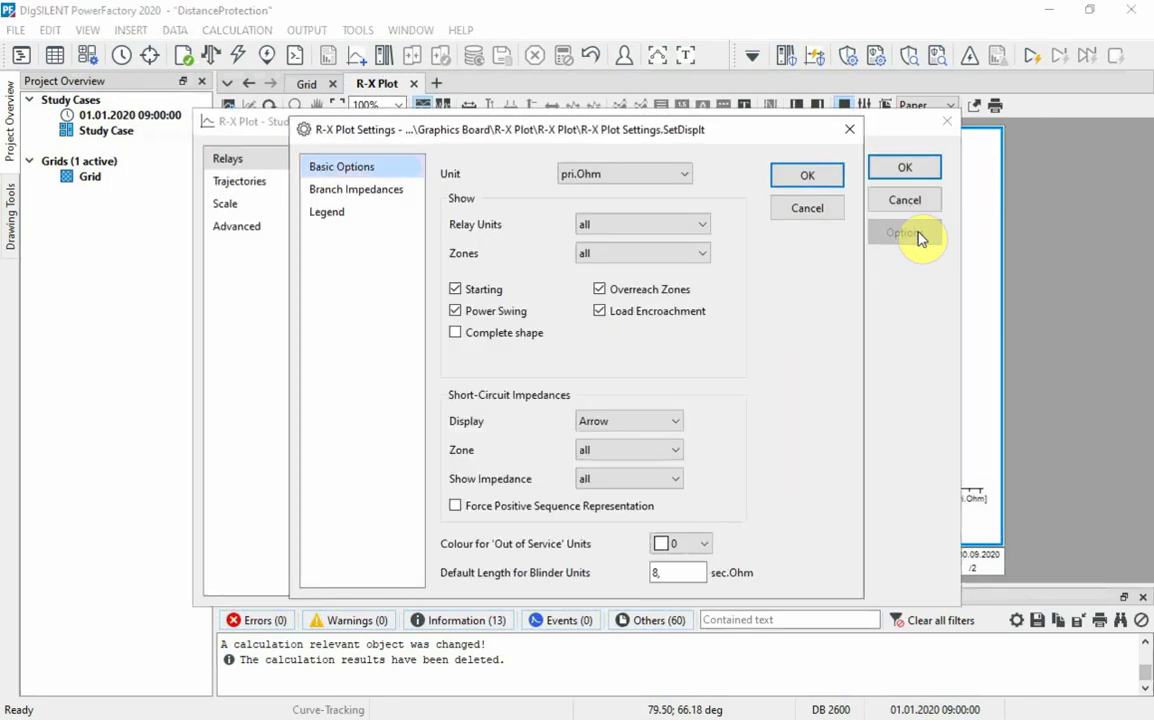
click(693, 229)
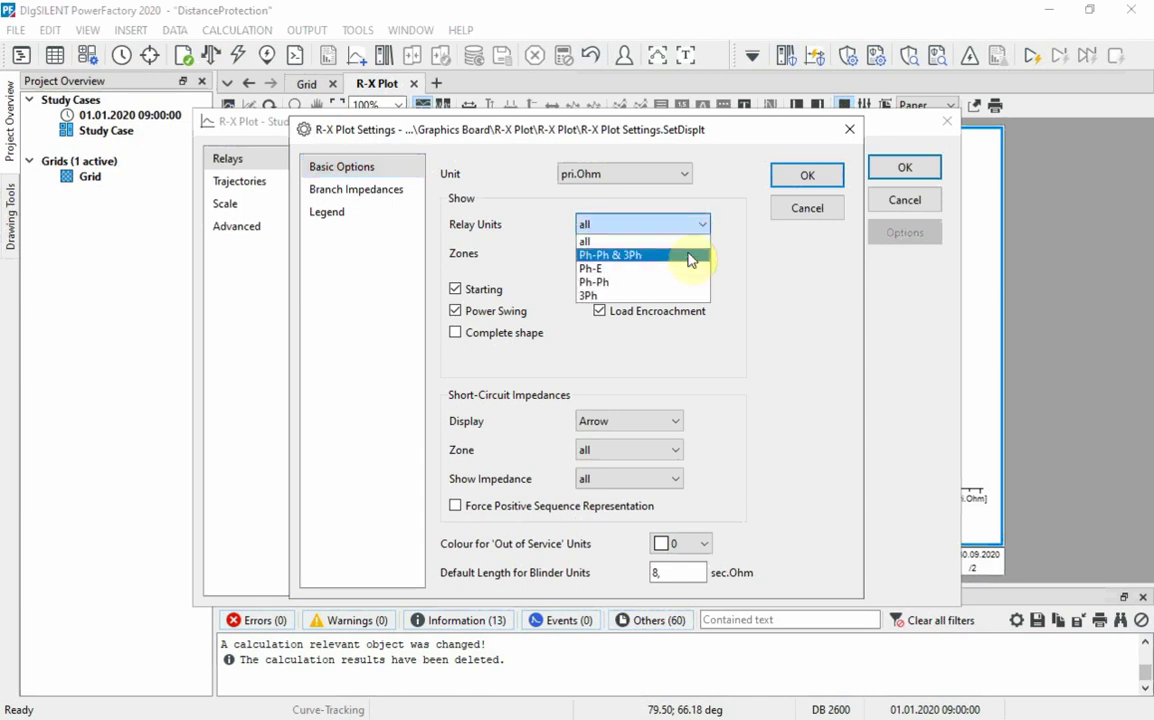
click(688, 255)
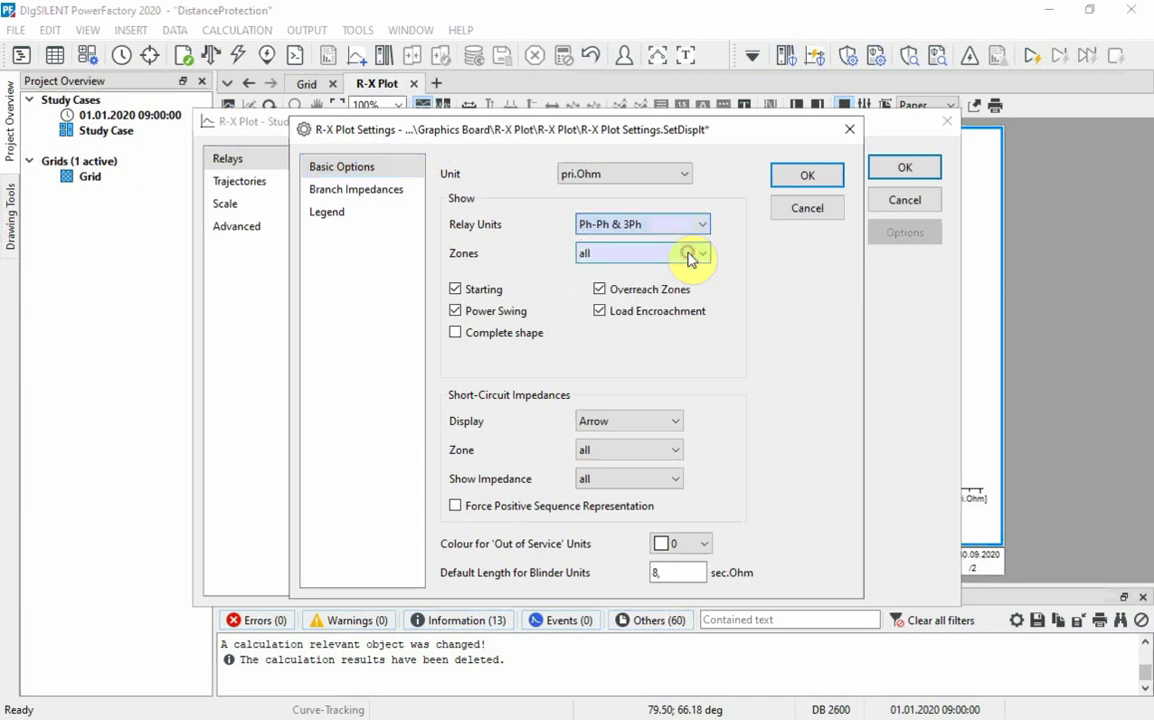
click(785, 182)
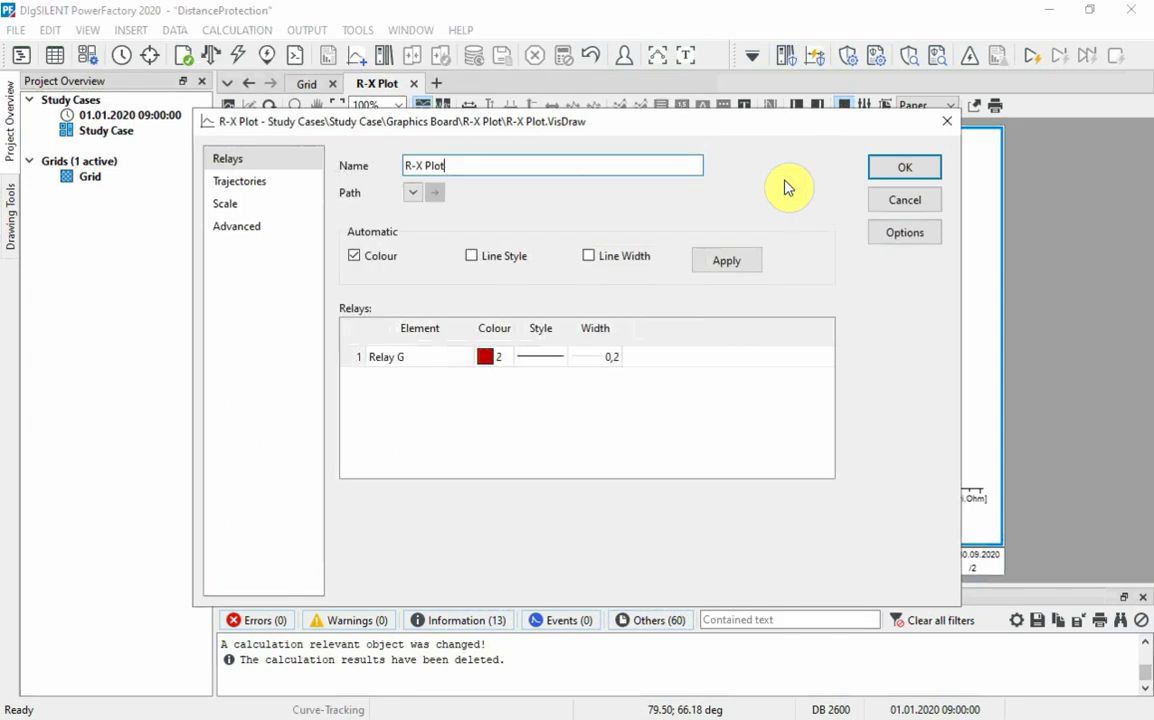
- Accept the plot options and calculate a 3-Phase Short-Circuit with Max. Short-Circuit Currents on Line G, about 19.6 km from Substation P/B3
click(880, 170)
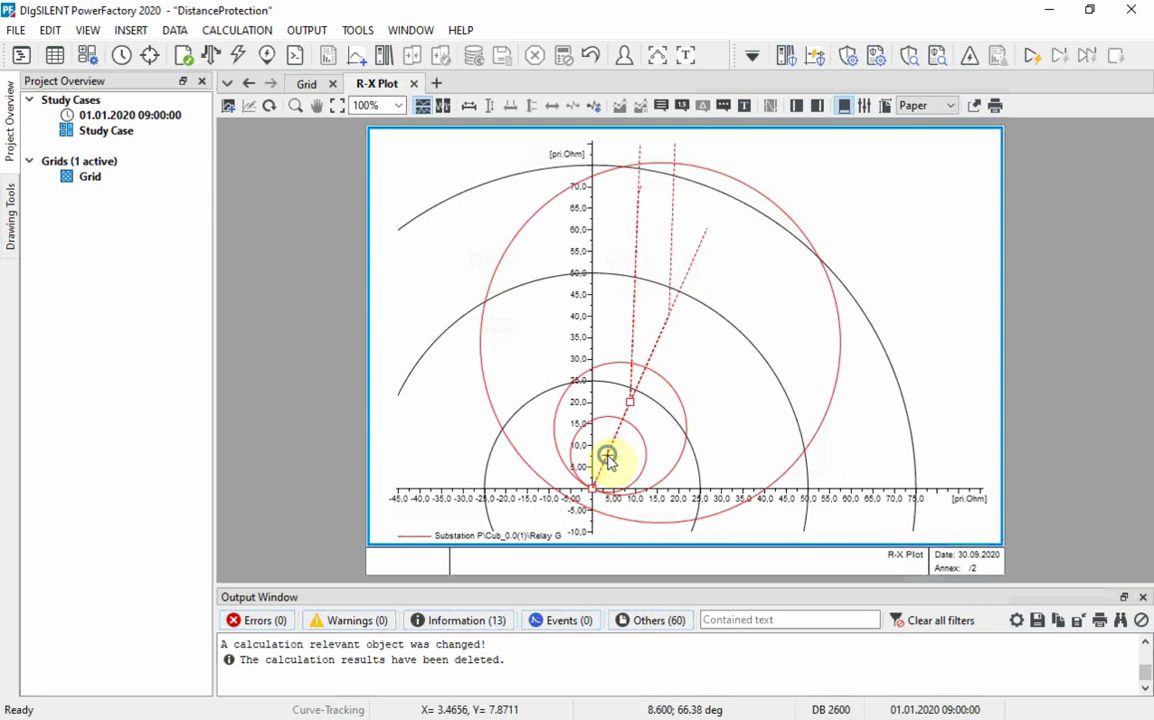
right_click(608, 462)
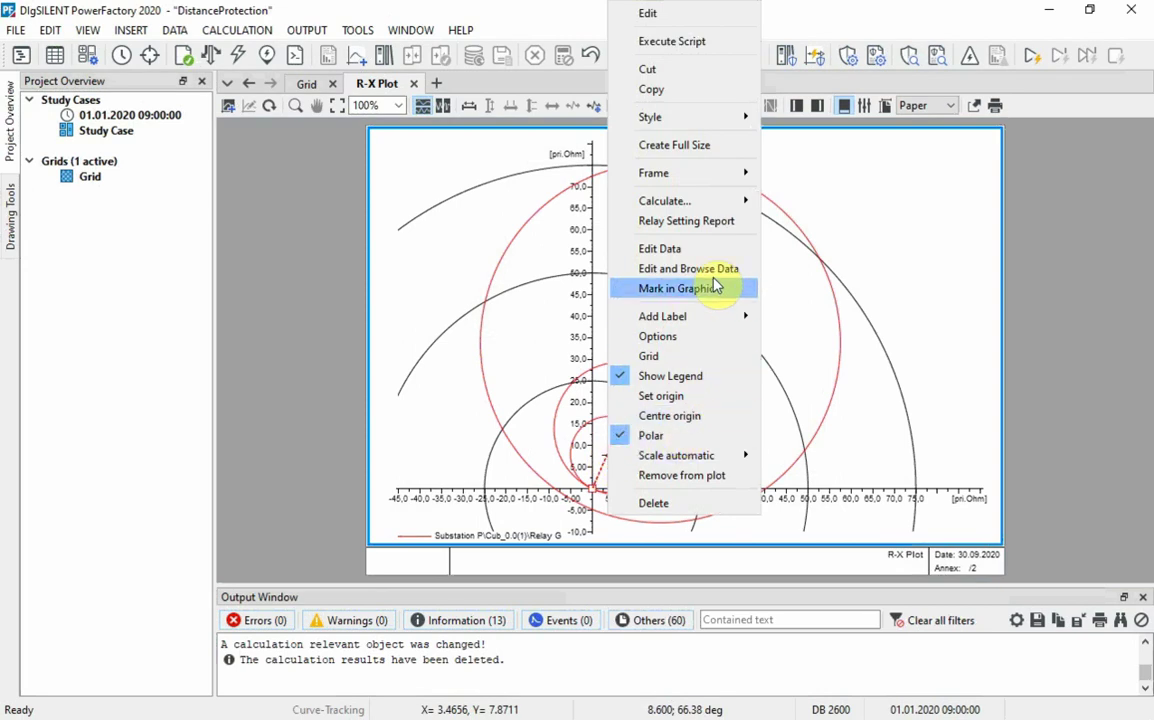
mouse_move(729, 201)
click(795, 202)
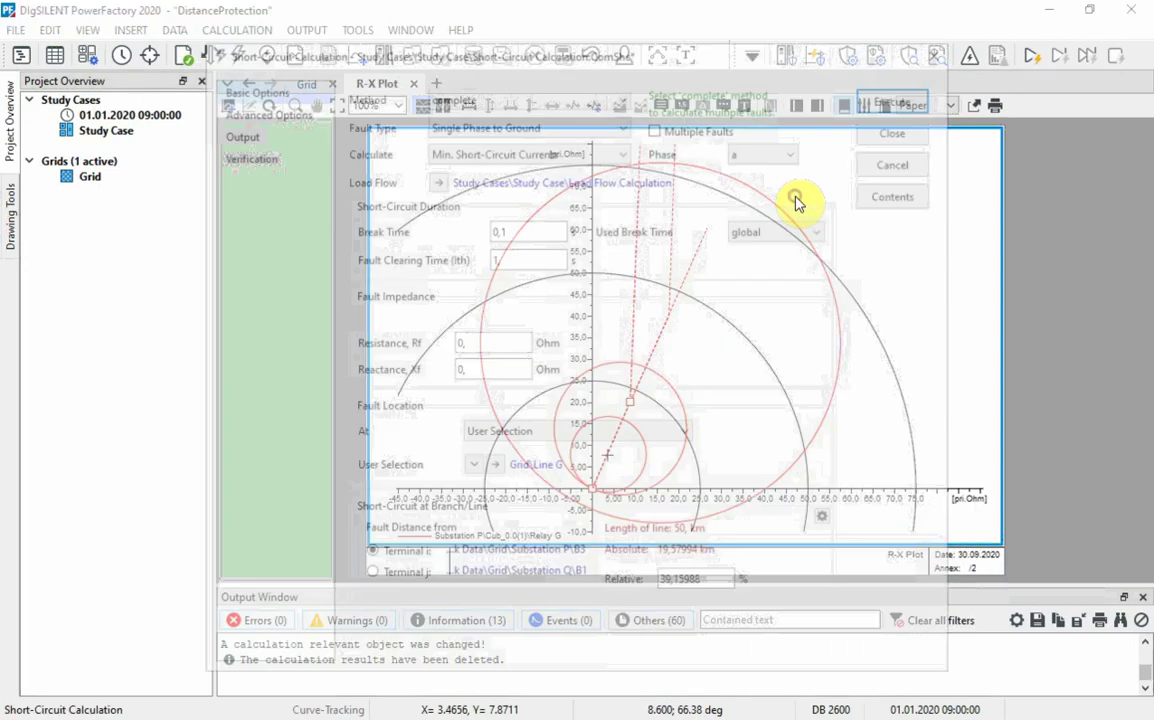
click(616, 132)
click(613, 139)
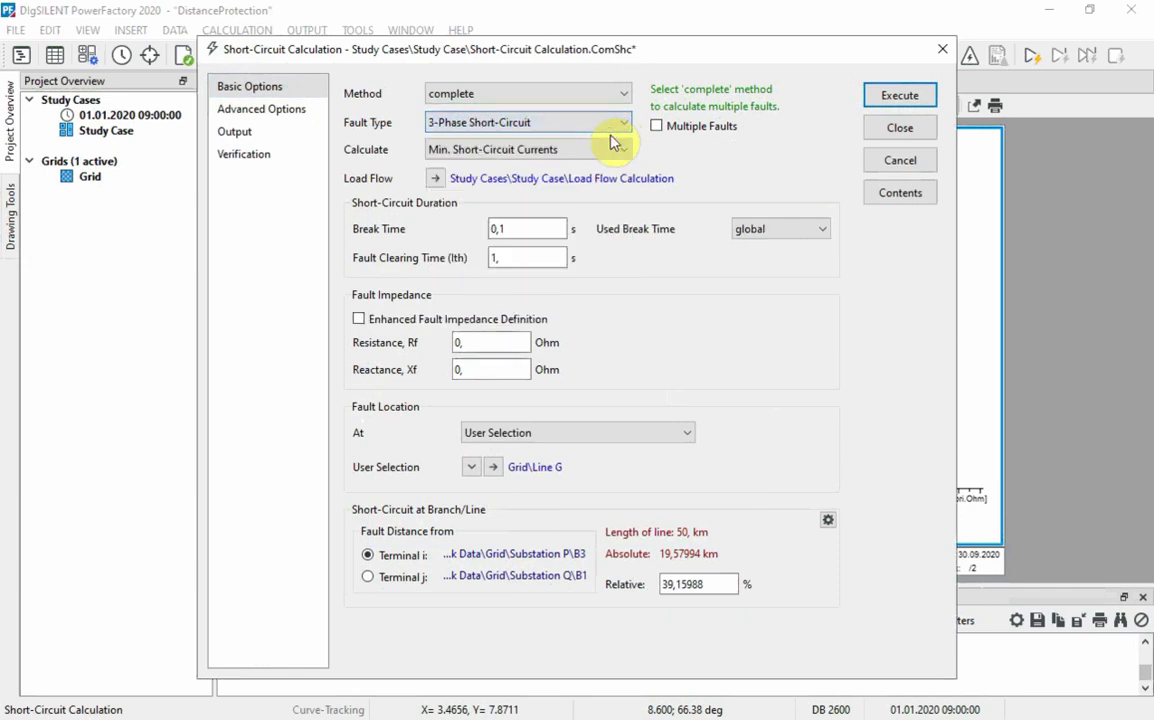
click(611, 150)
click(611, 163)
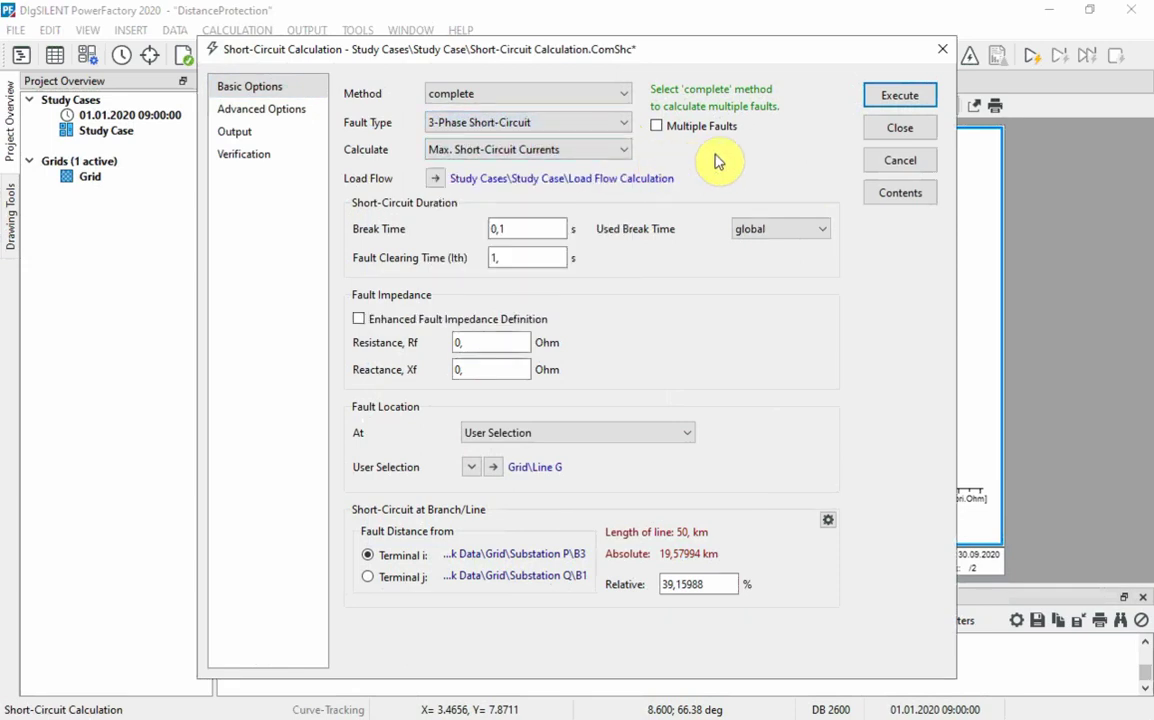
click(922, 94)
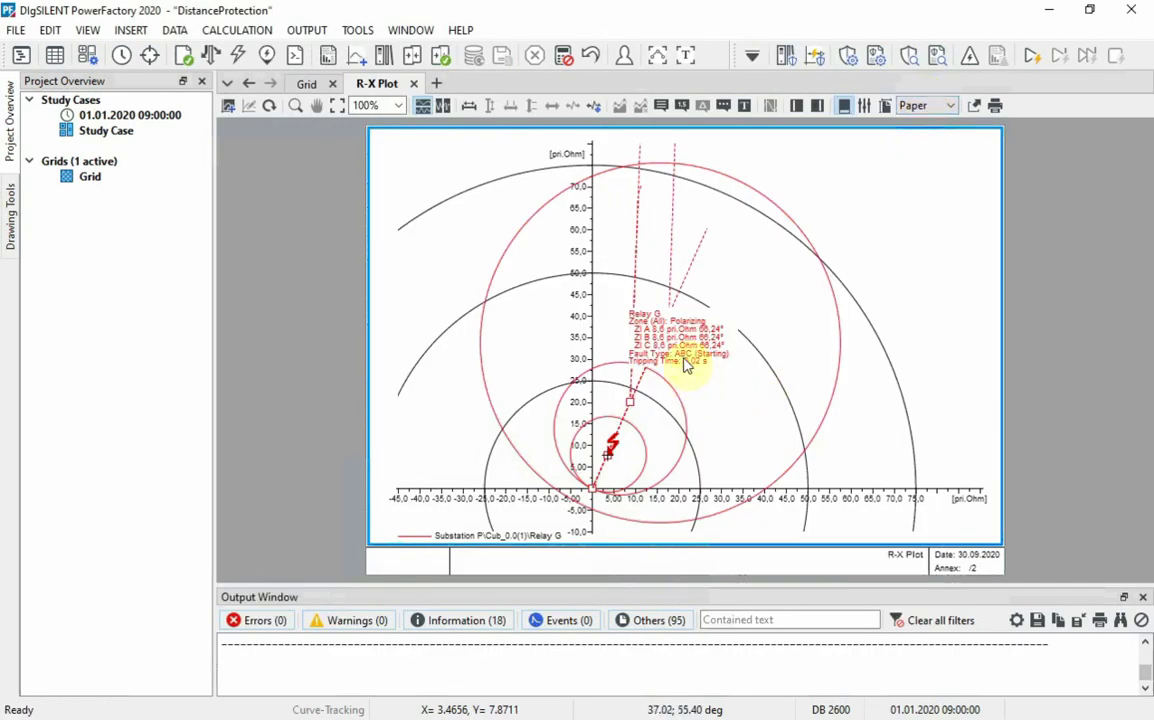
- Calculate a short-circuit on Line G about 31.4 km from Substation P/B3, with a fault impedance of about 33.24 Ohm resistance and 1.12 Ohm reactance
click(617, 438)
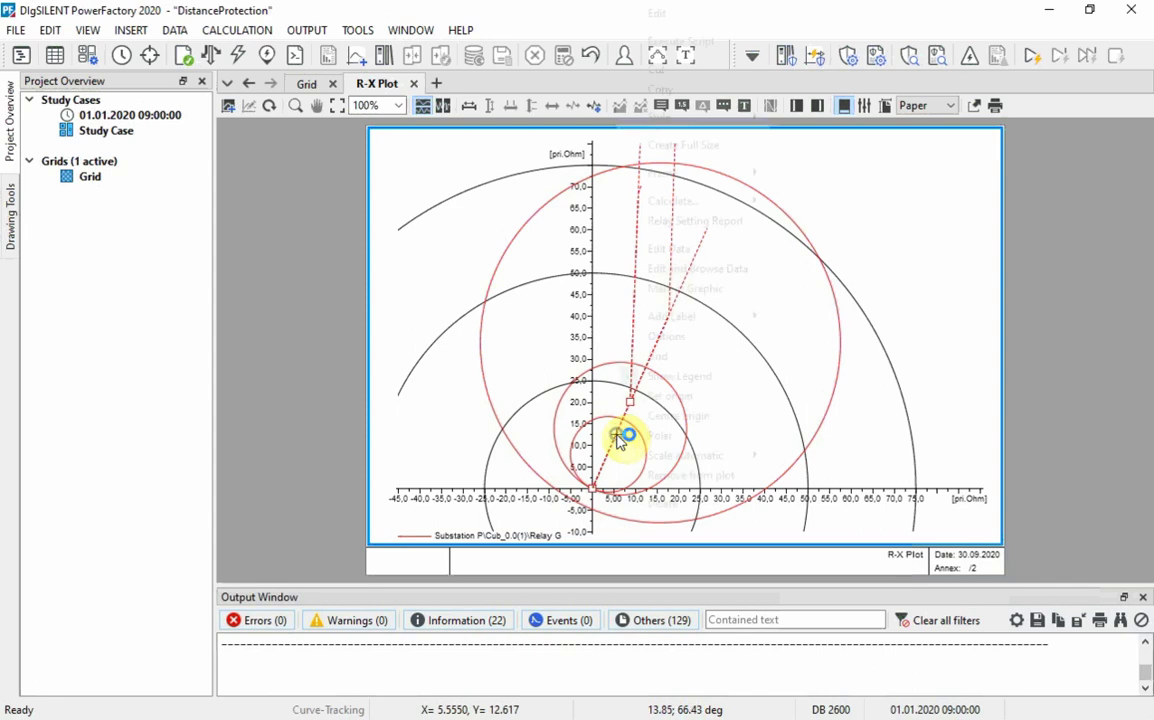
right_click(621, 440)
mouse_move(677, 201)
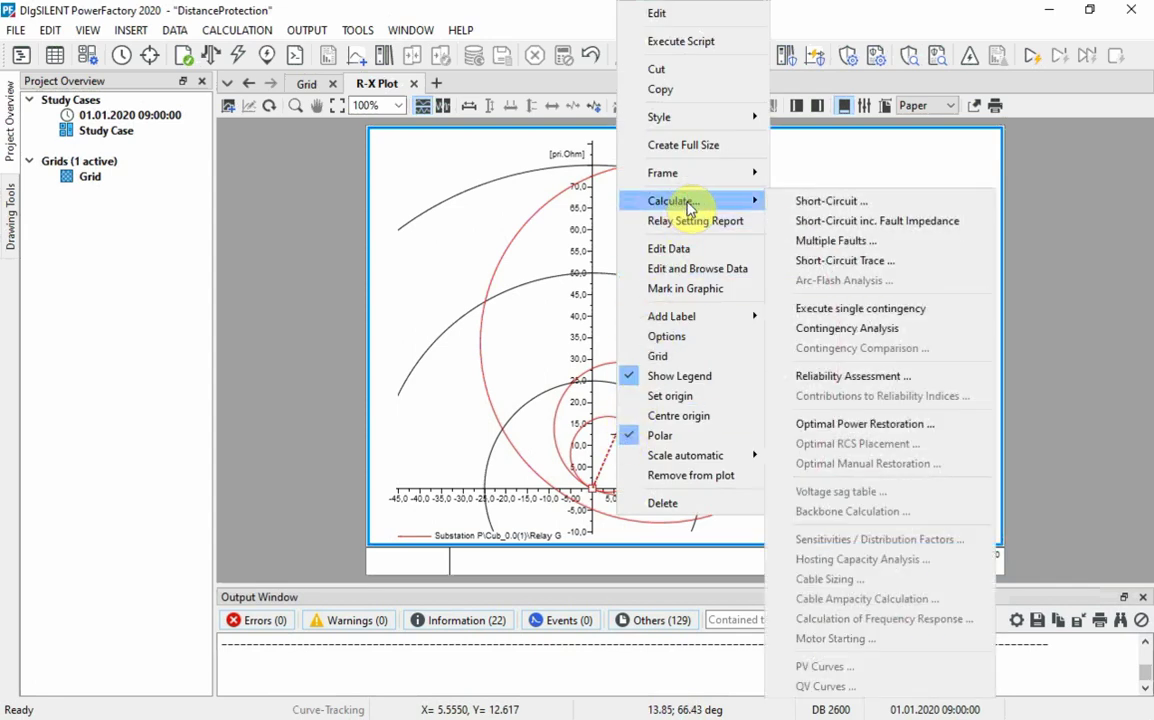
click(817, 224)
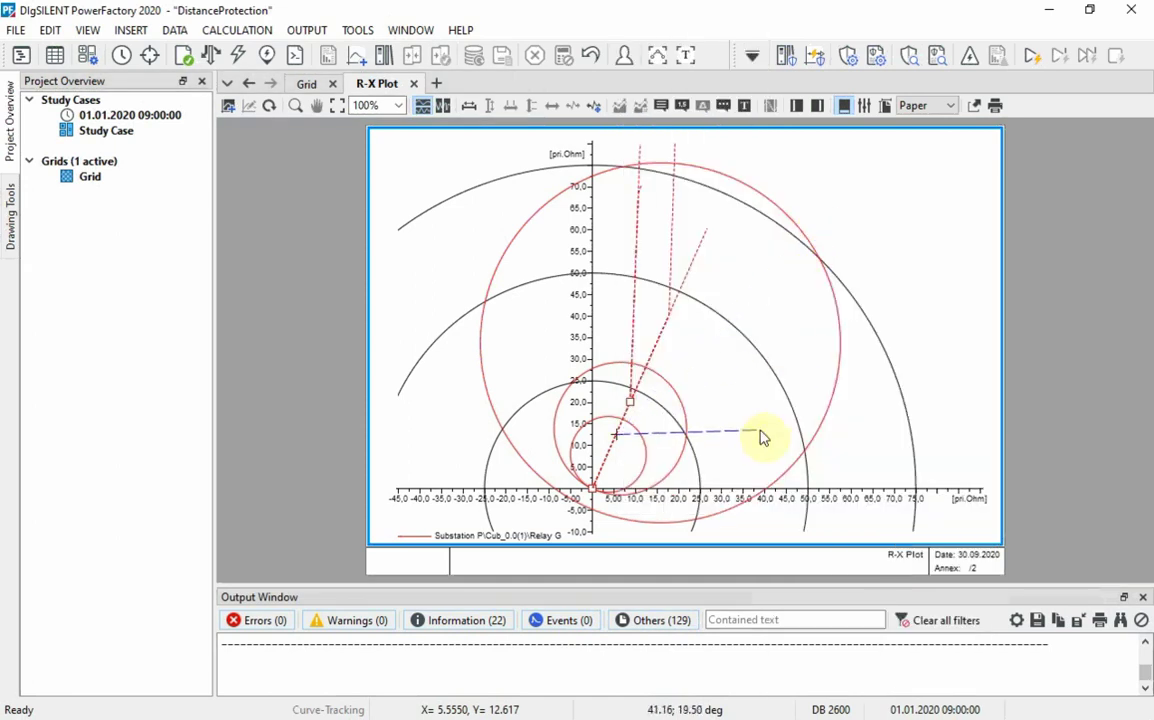
click(762, 437)
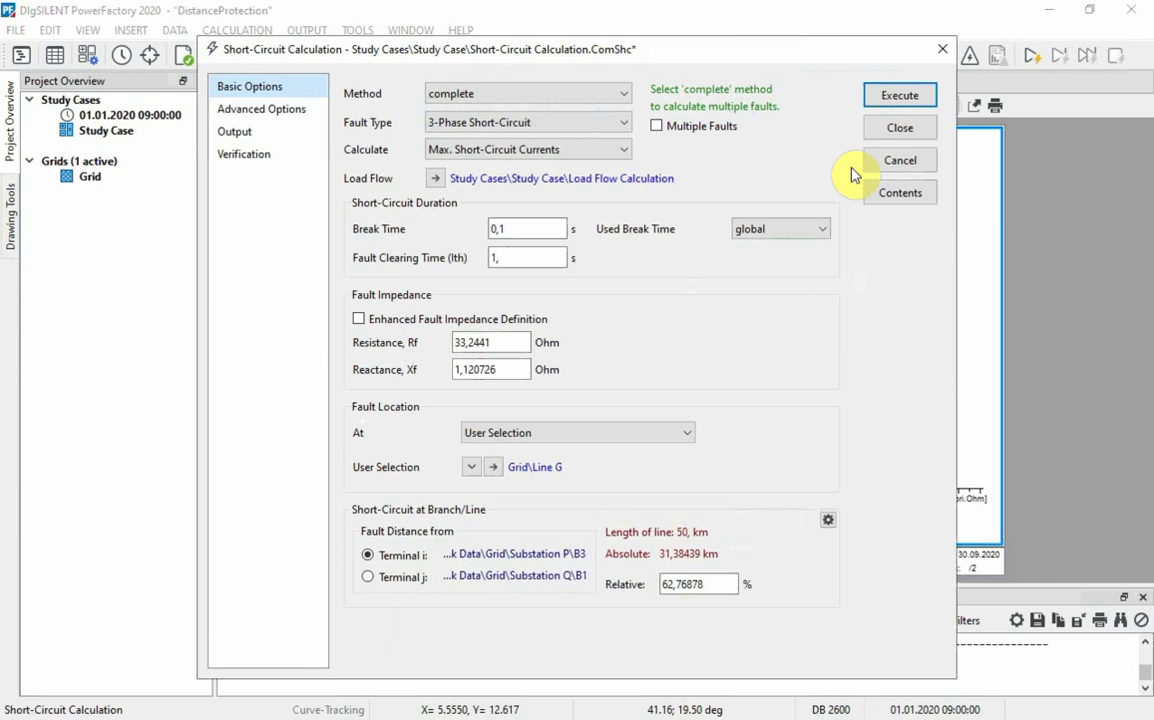
click(878, 96)
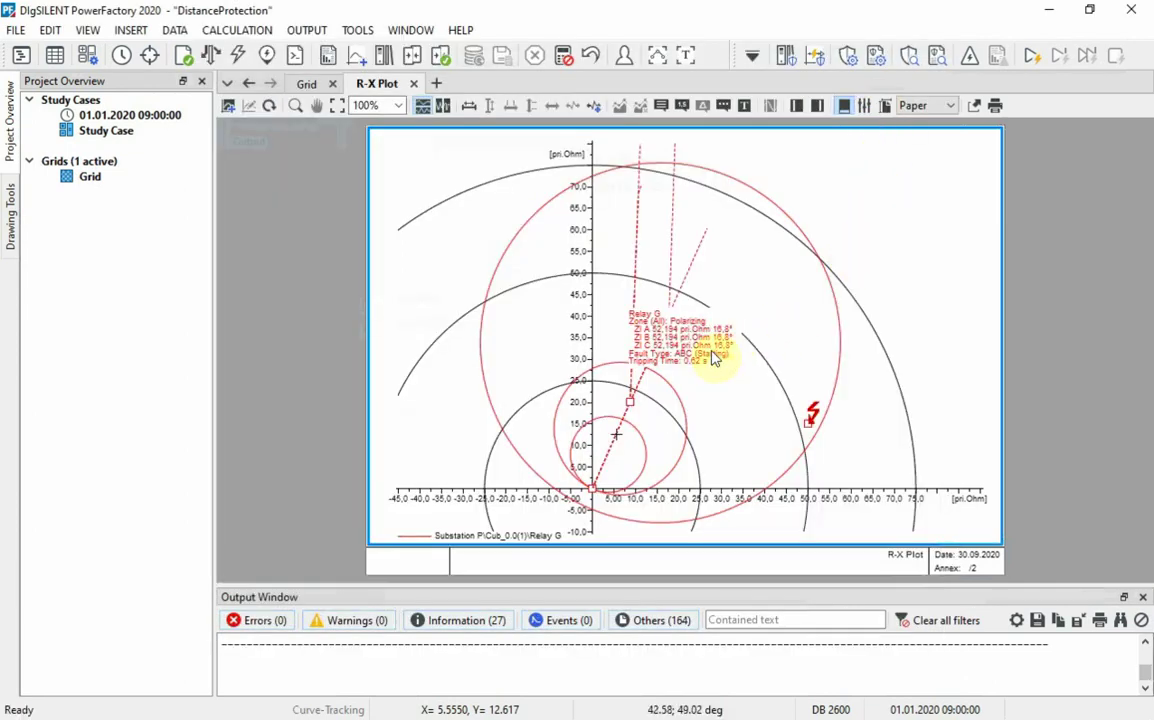
mouse_move(715, 360)
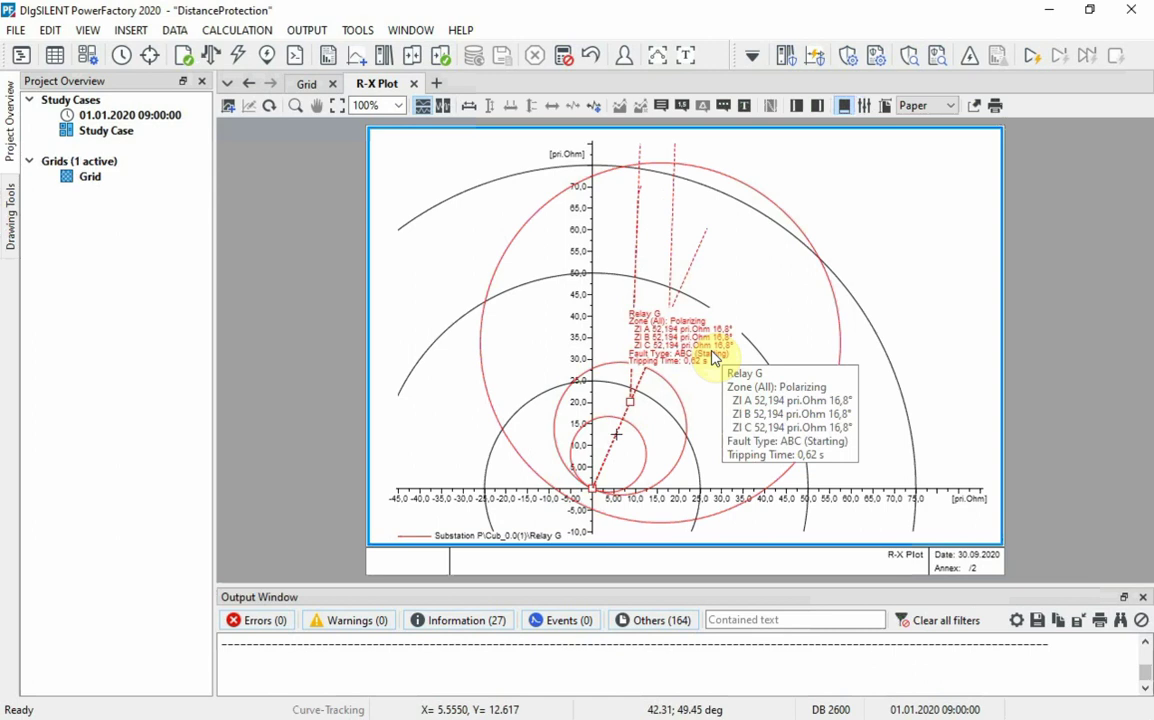
- Return to the grid diagram and reset the short-circuit calculation
click(308, 86)
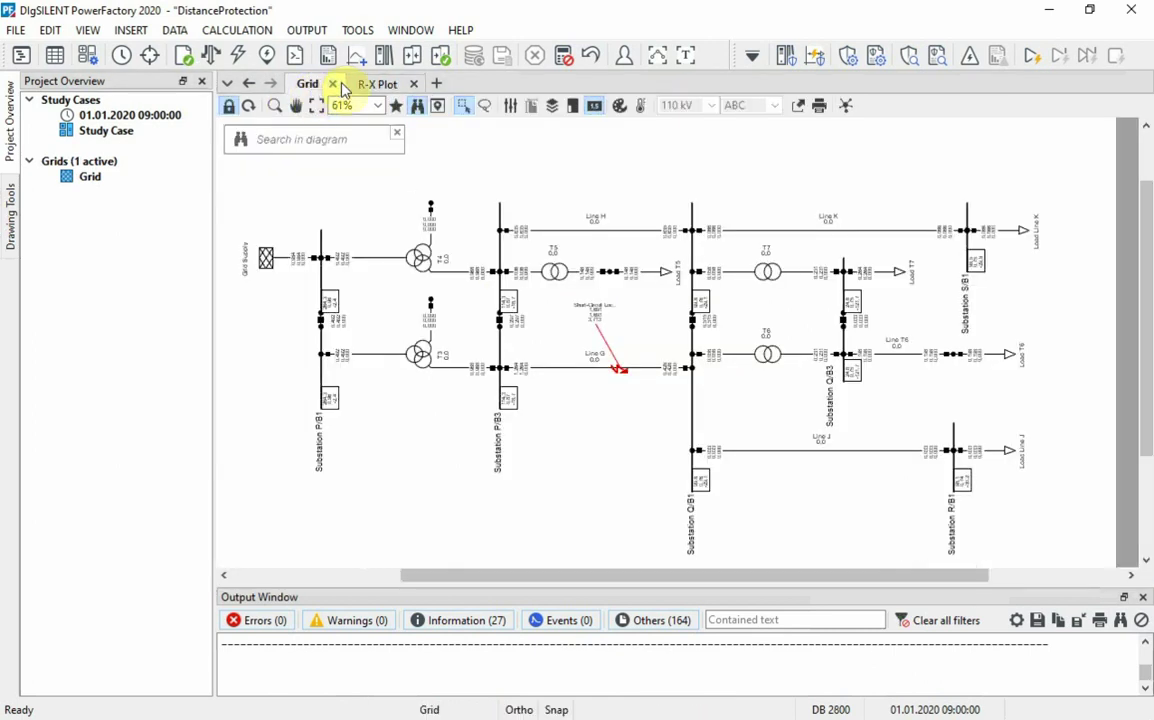
click(571, 55)
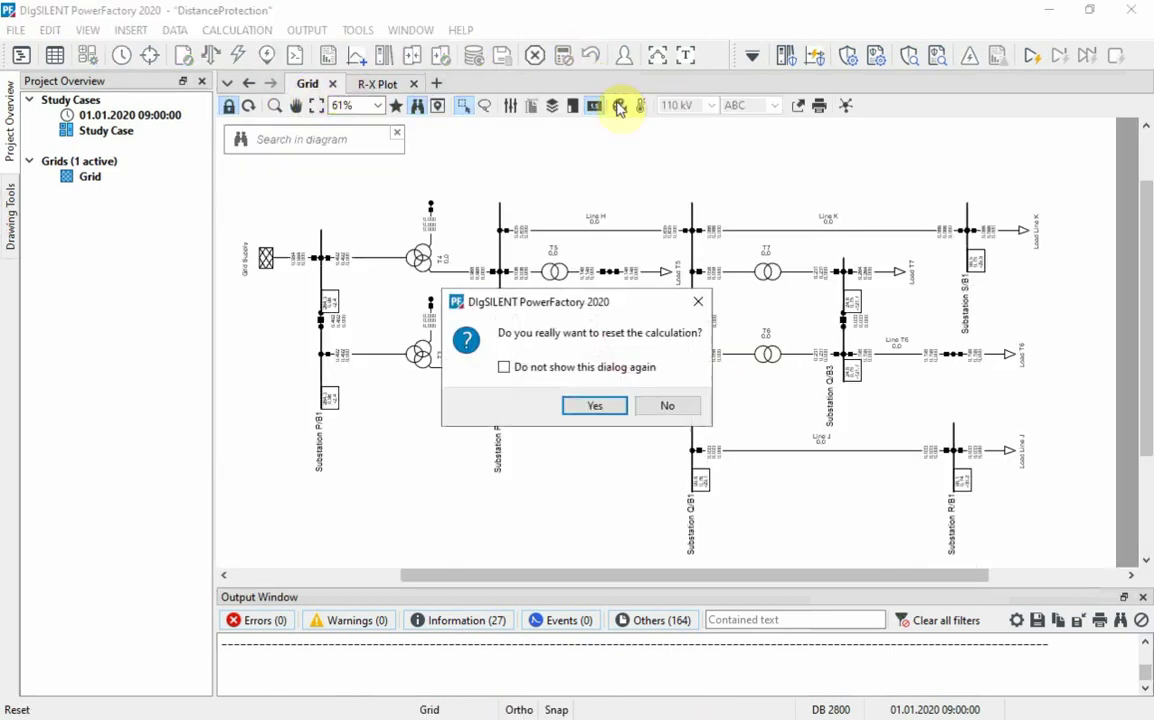
click(590, 405)
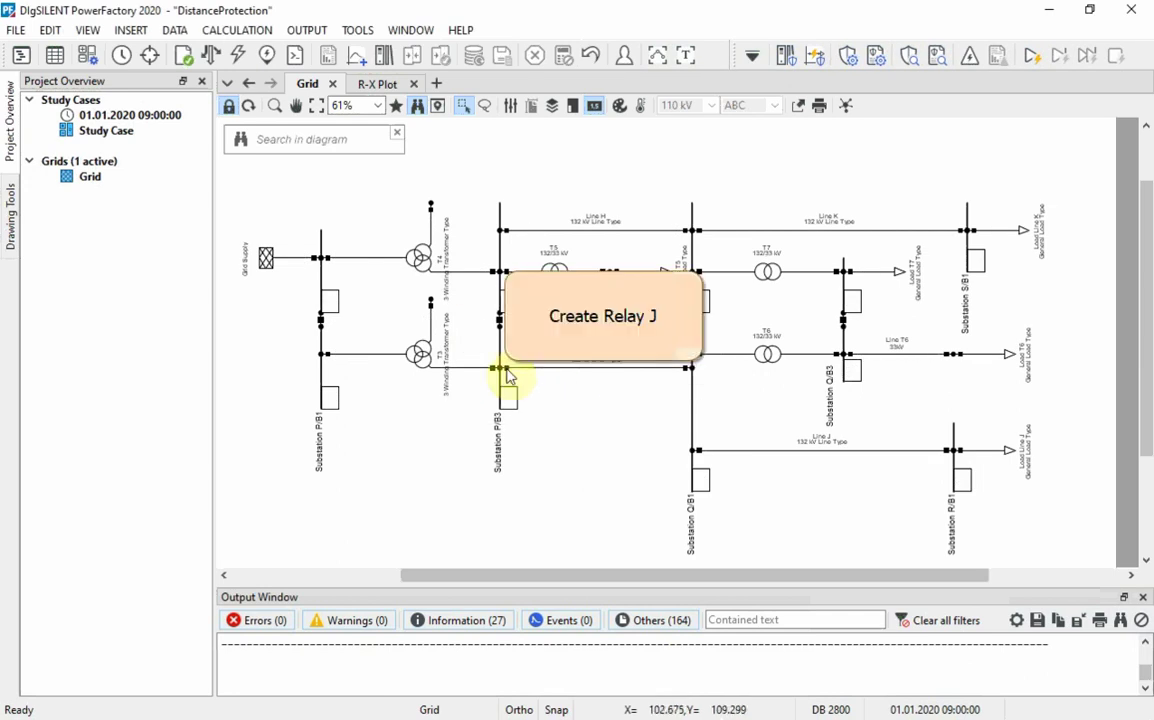
- Copy Relay G, CT G and VT G from the devices of Line G's cubicle at Substation P/B3
click(506, 369)
right_click(506, 369)
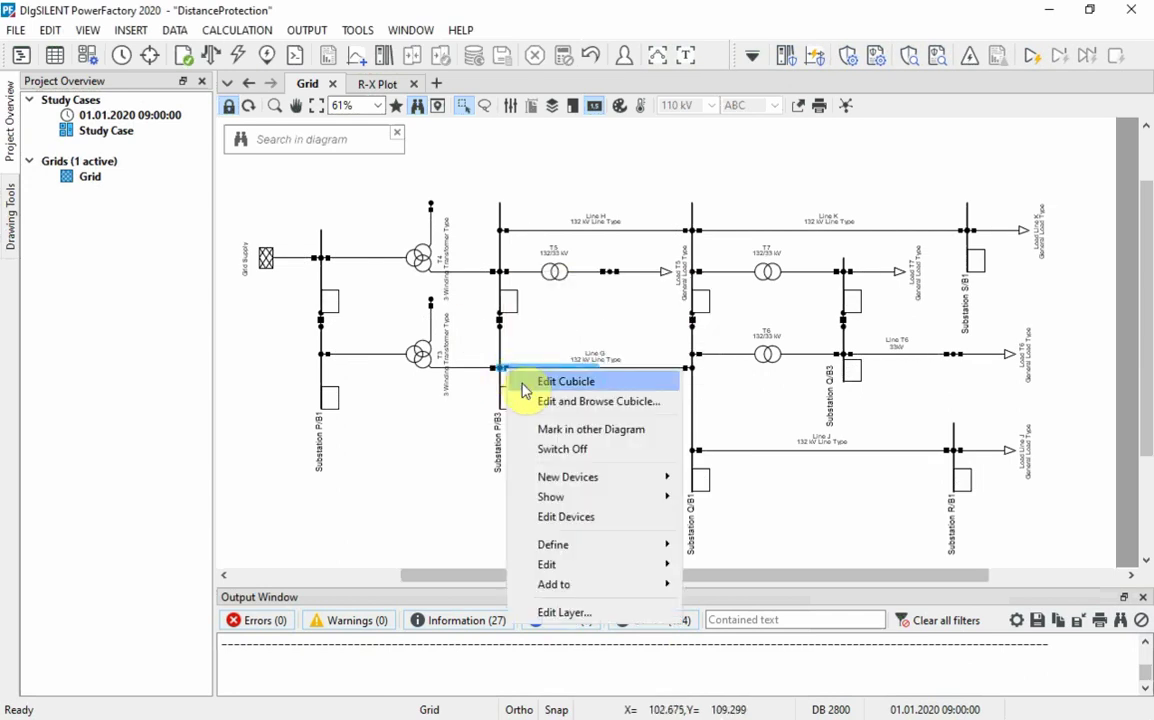
click(577, 518)
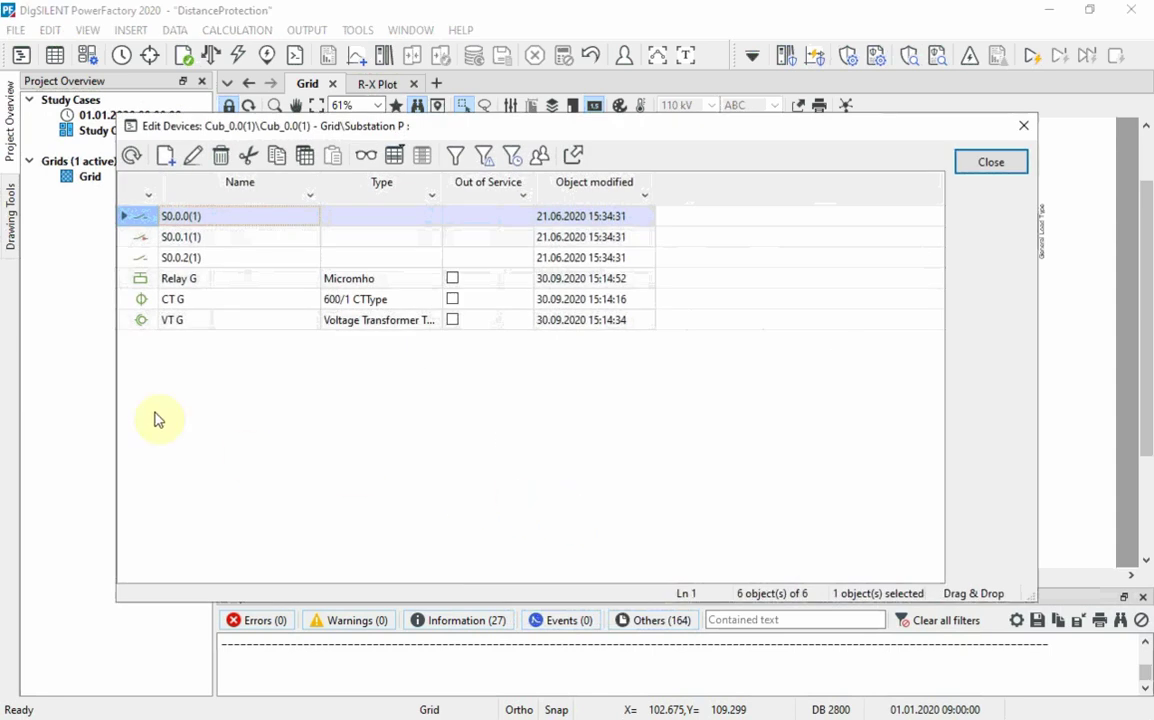
drag(140, 289, 140, 324)
right_click(140, 326)
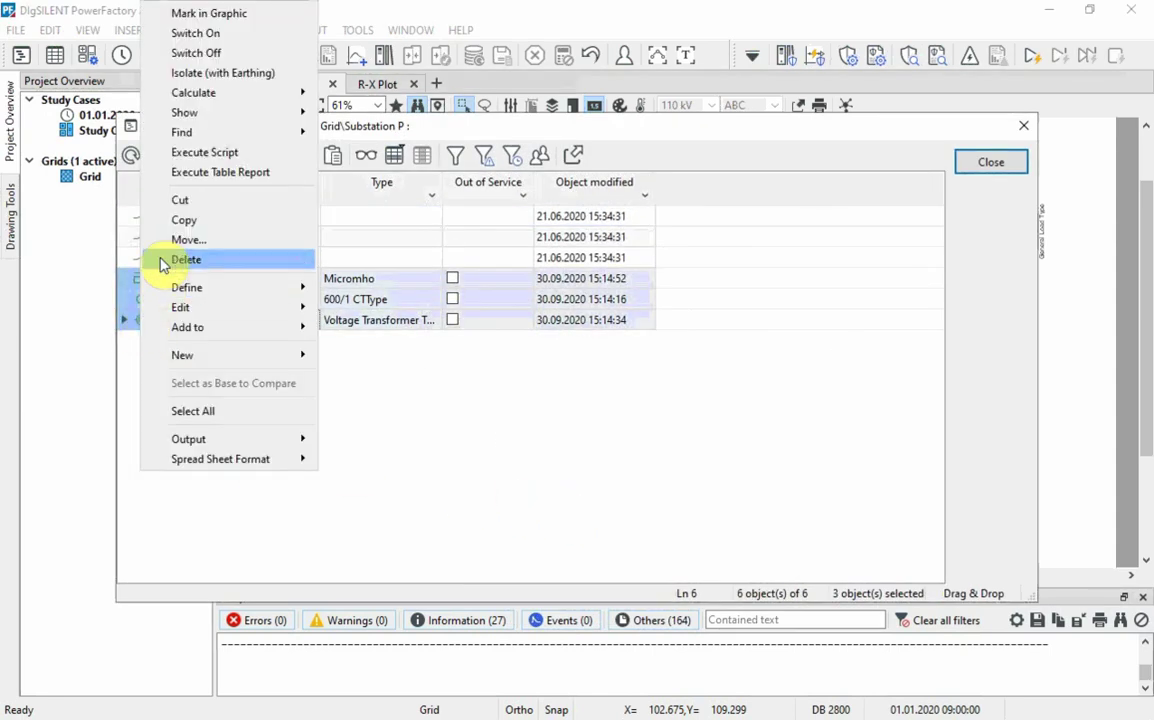
click(172, 220)
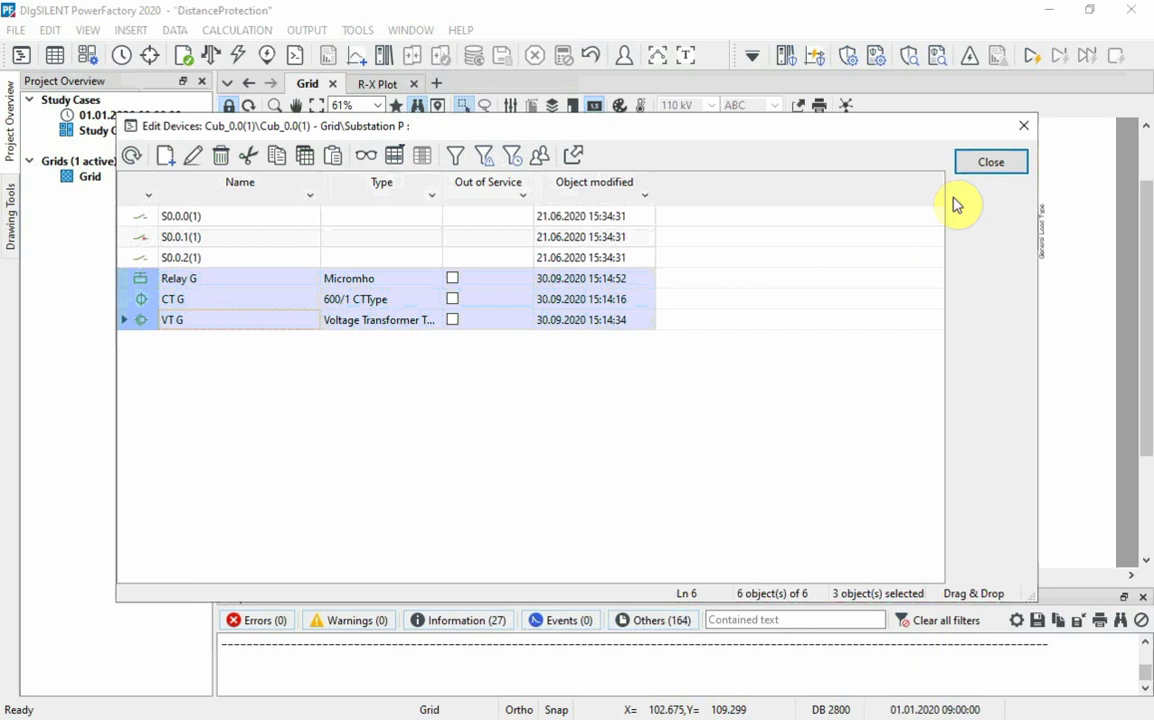
click(988, 162)
- Paste the copied relay, current transformer and voltage transformer into Line J's cubicle at Substation Q/B1
click(700, 450)
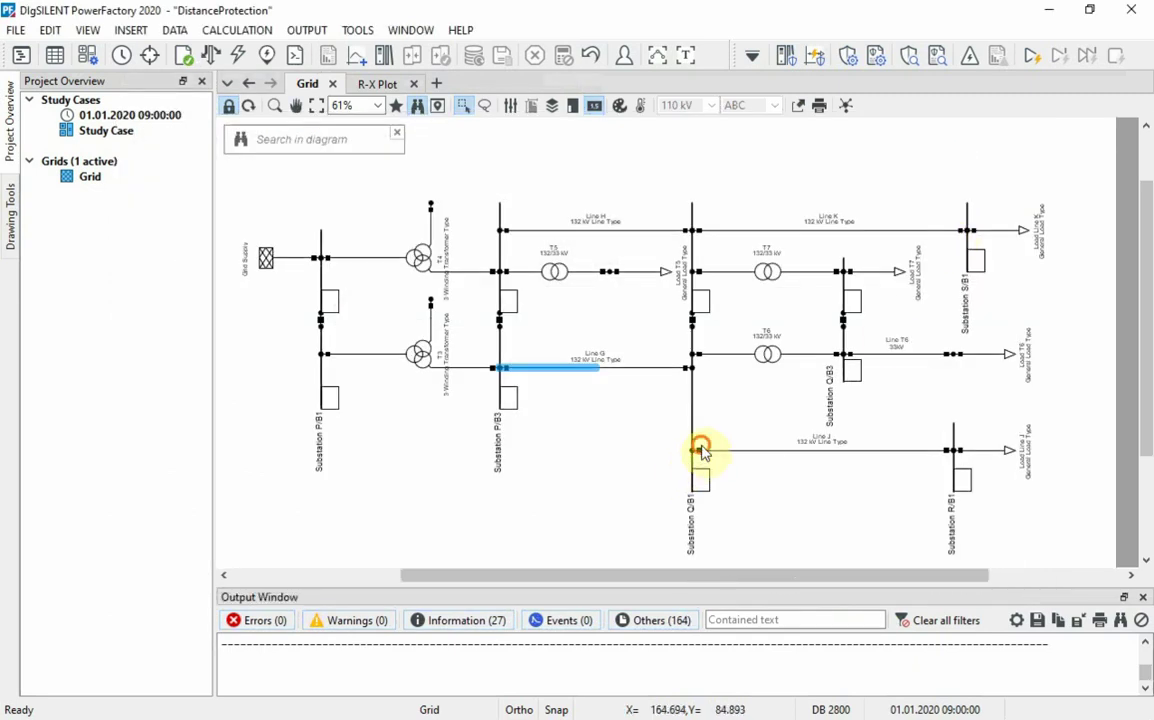
right_click(700, 452)
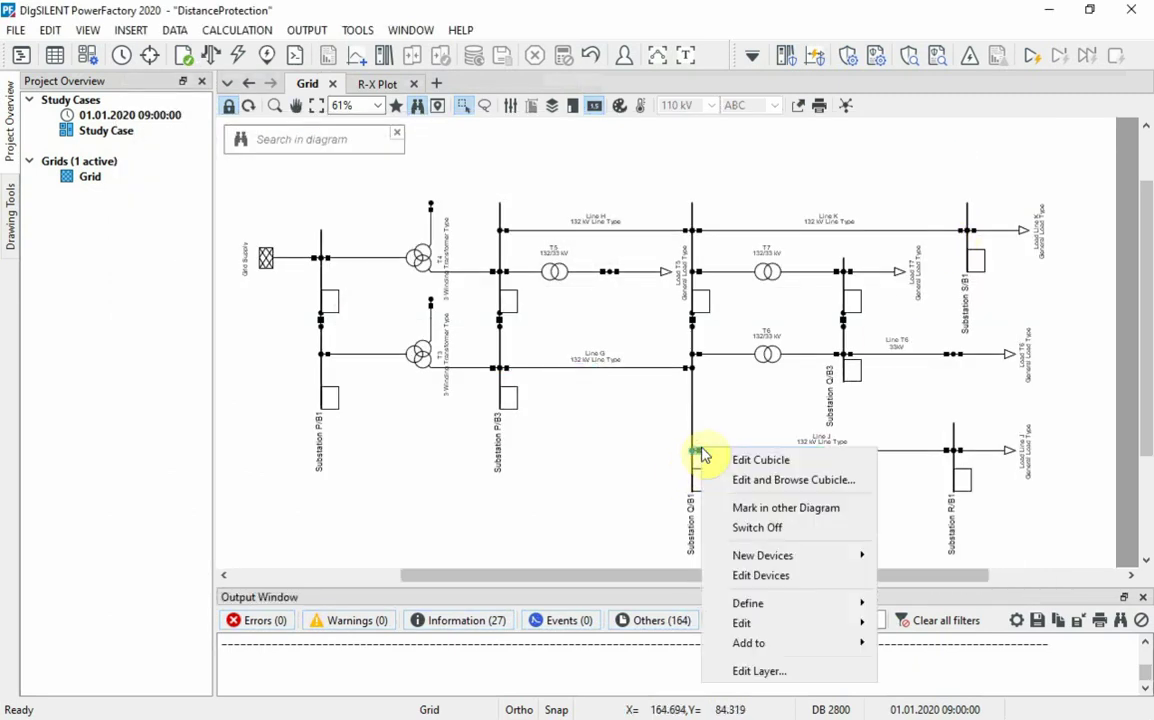
click(753, 577)
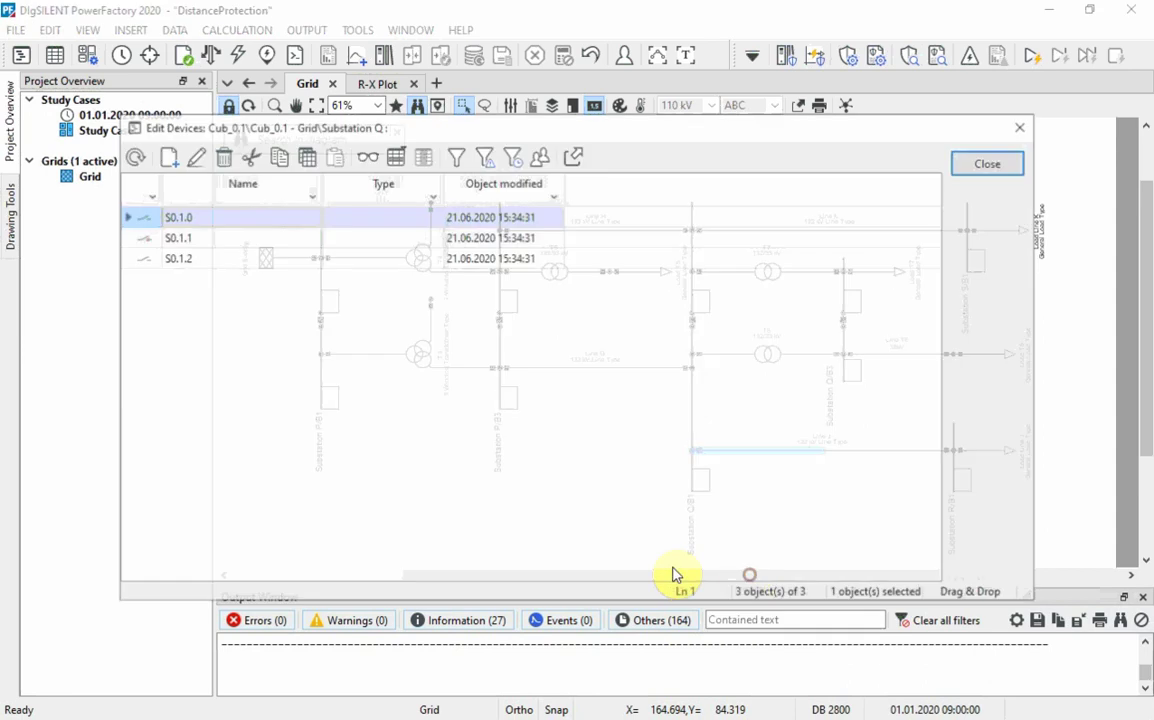
right_click(310, 377)
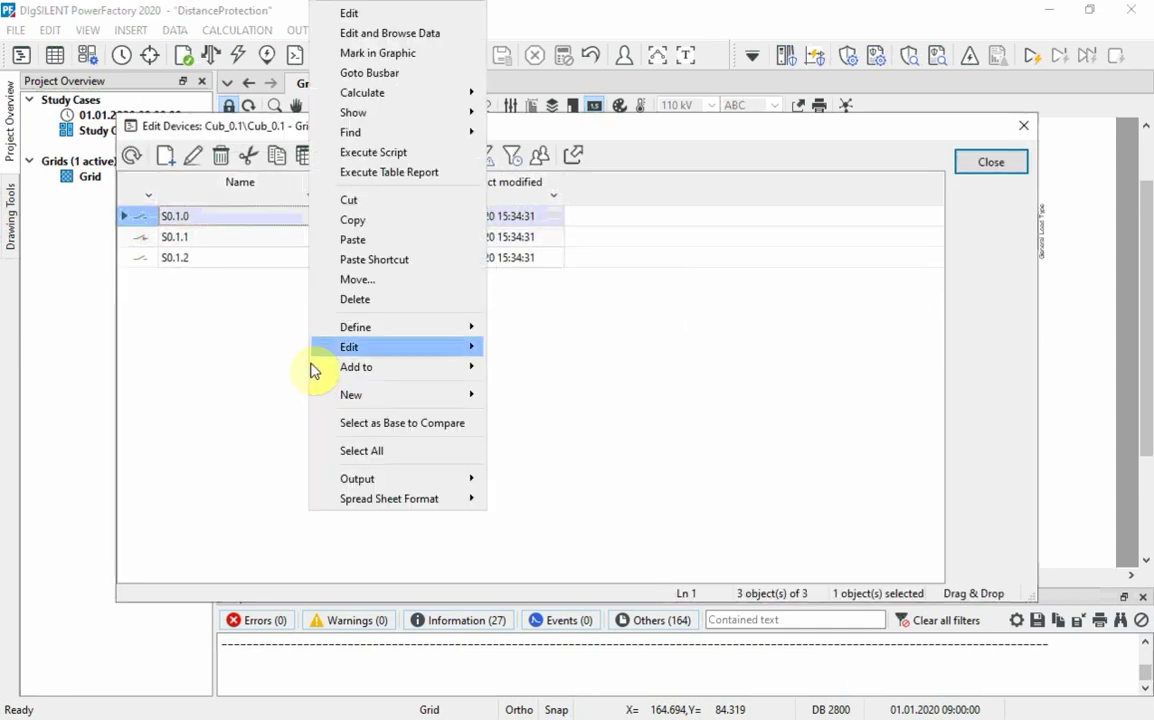
click(366, 259)
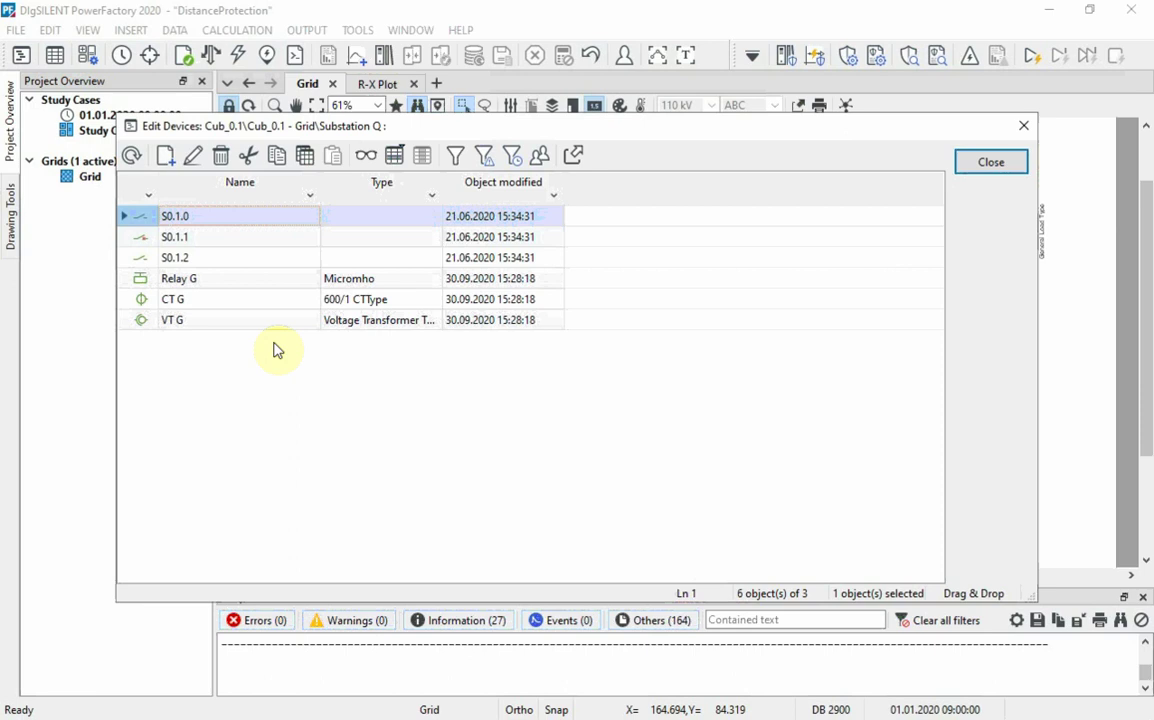
- Rename the pasted relay as Relay J and its current transformer as CT J
double_click(143, 288)
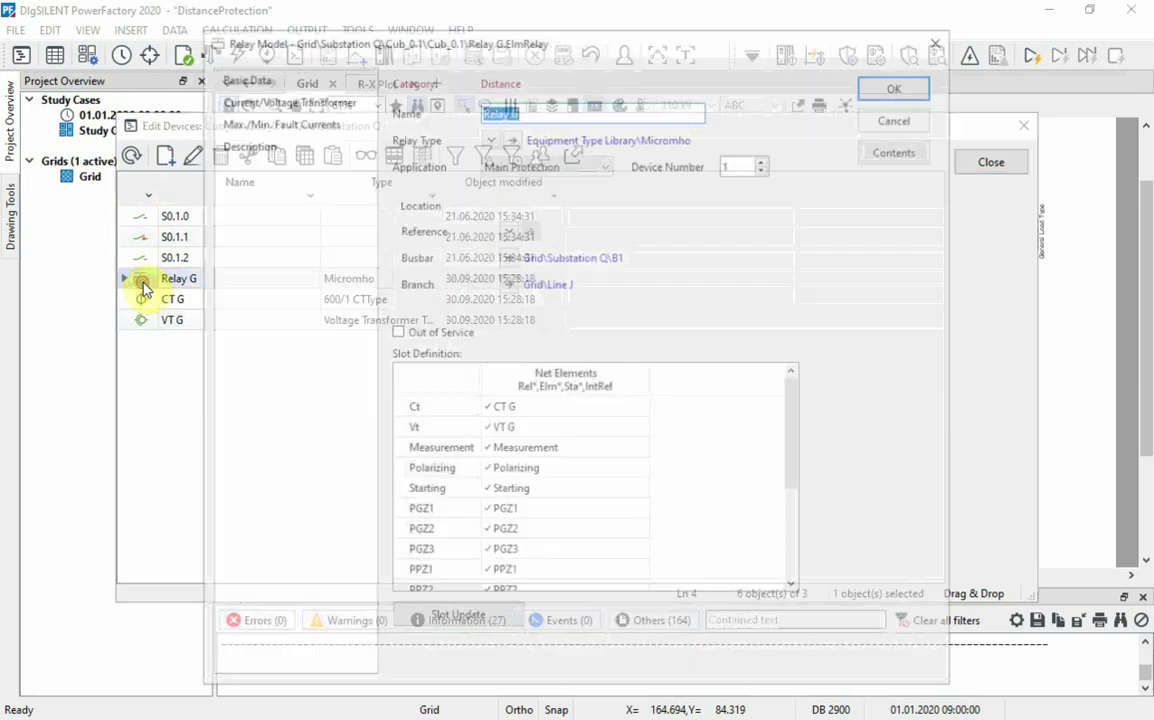
click(553, 107)
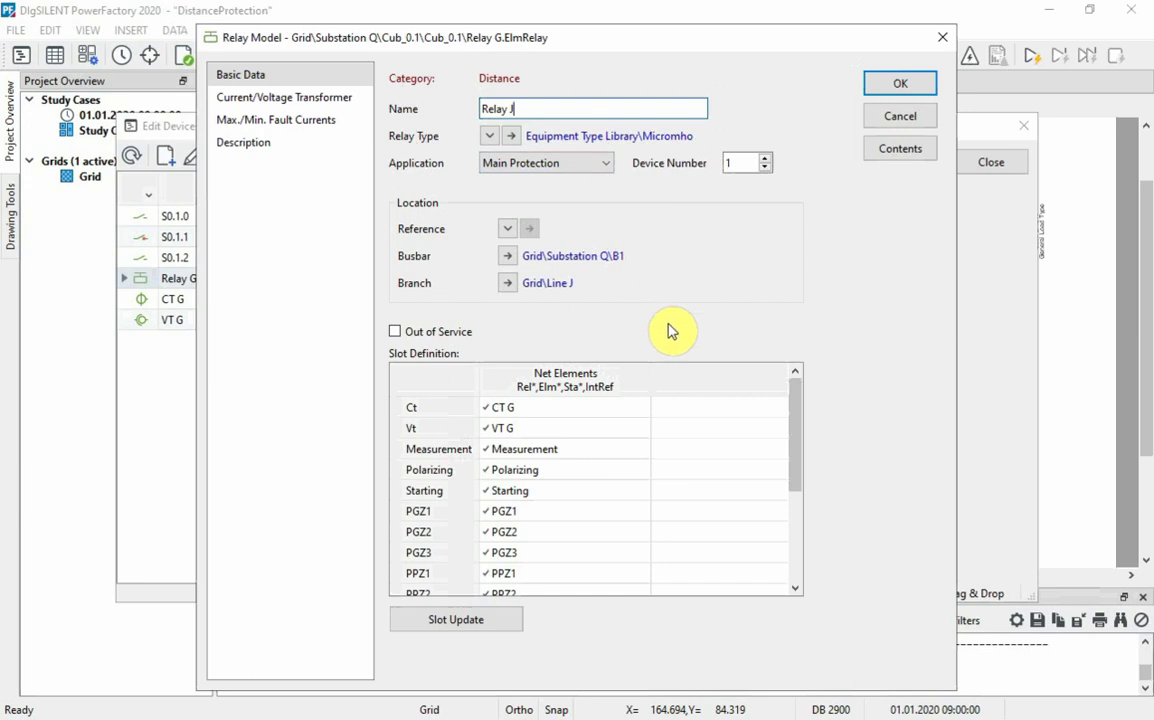
double_click(572, 411)
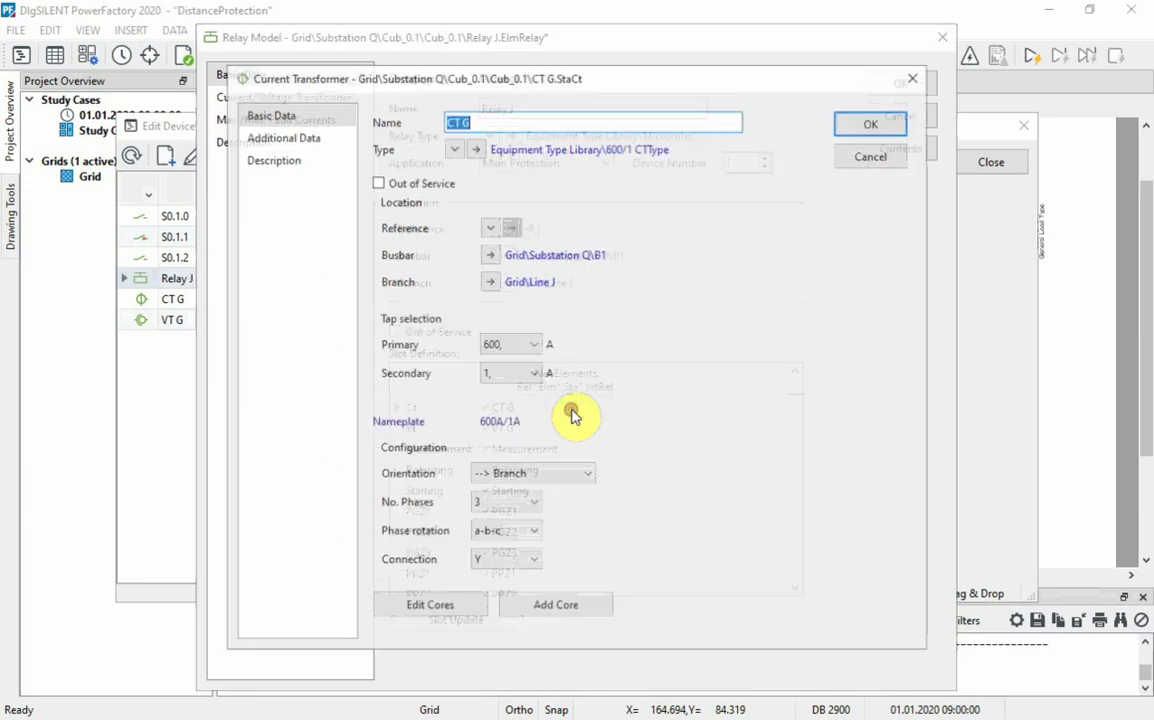
click(534, 117)
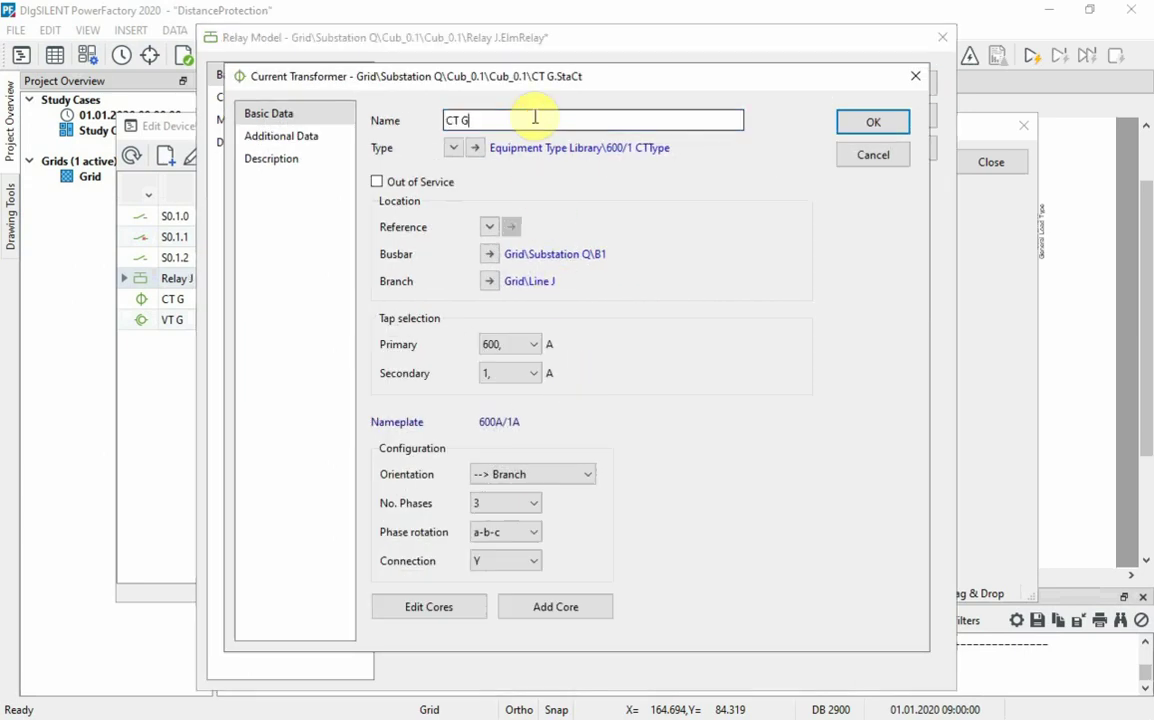
click(873, 121)
- Rename the pasted voltage transformer assigned to Relay J as VT J
click(572, 428)
double_click(572, 428)
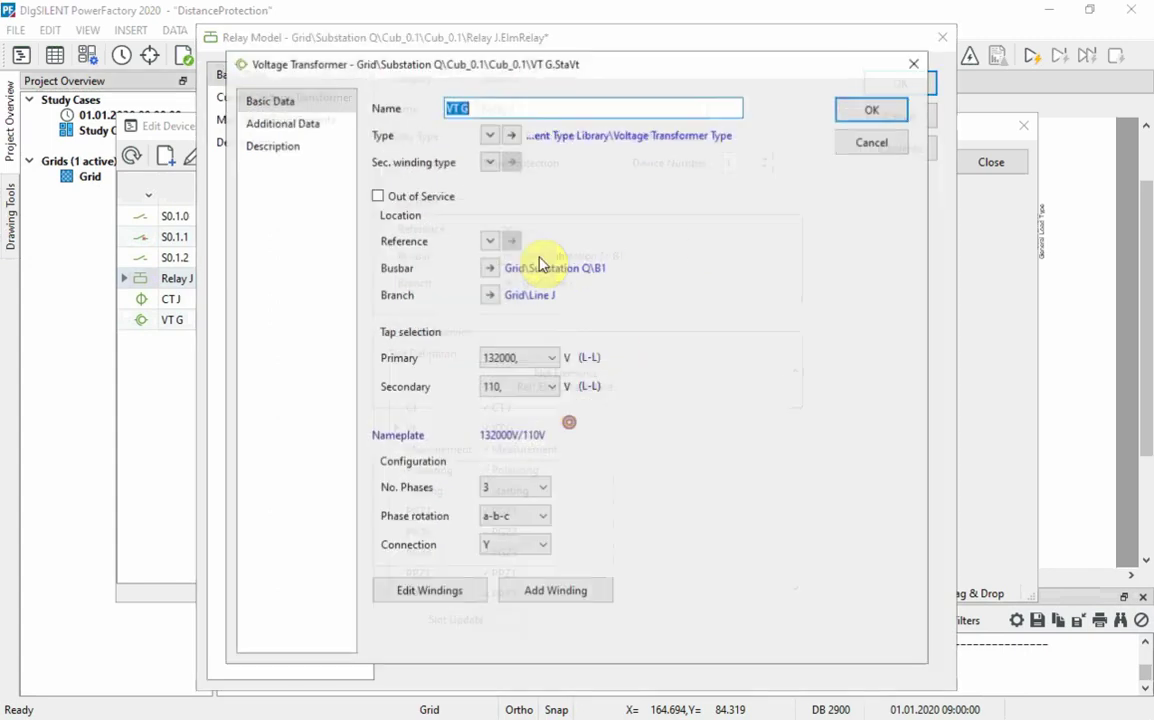
click(530, 107)
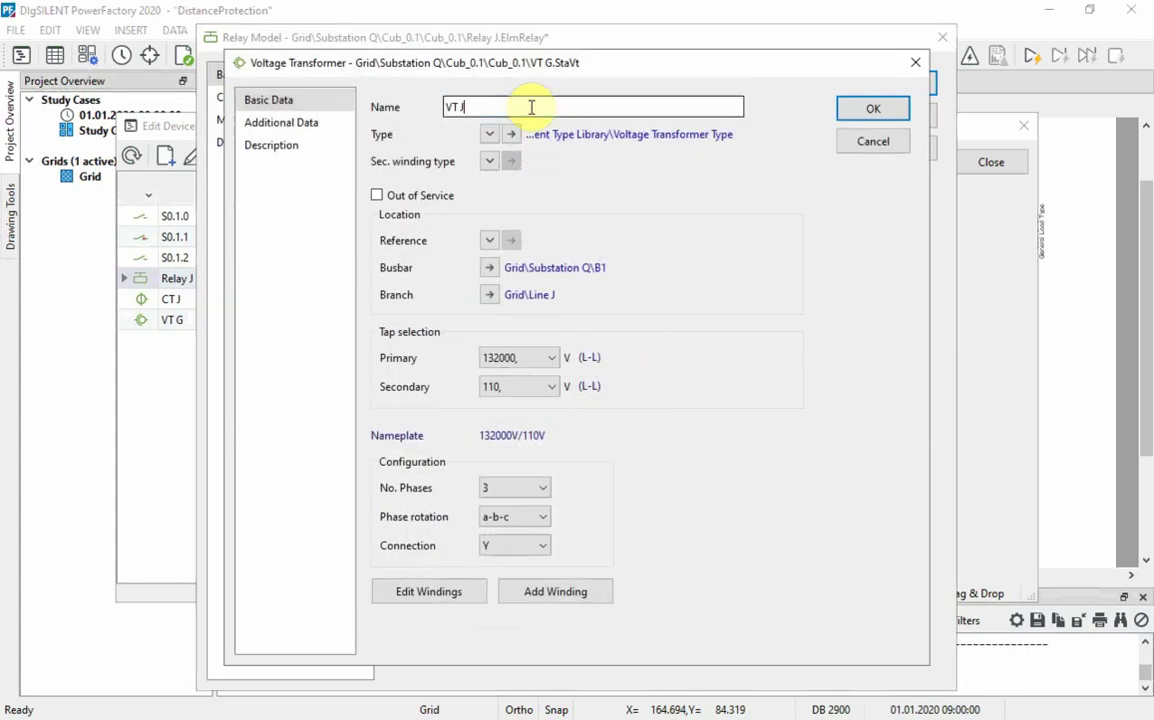
text(J)
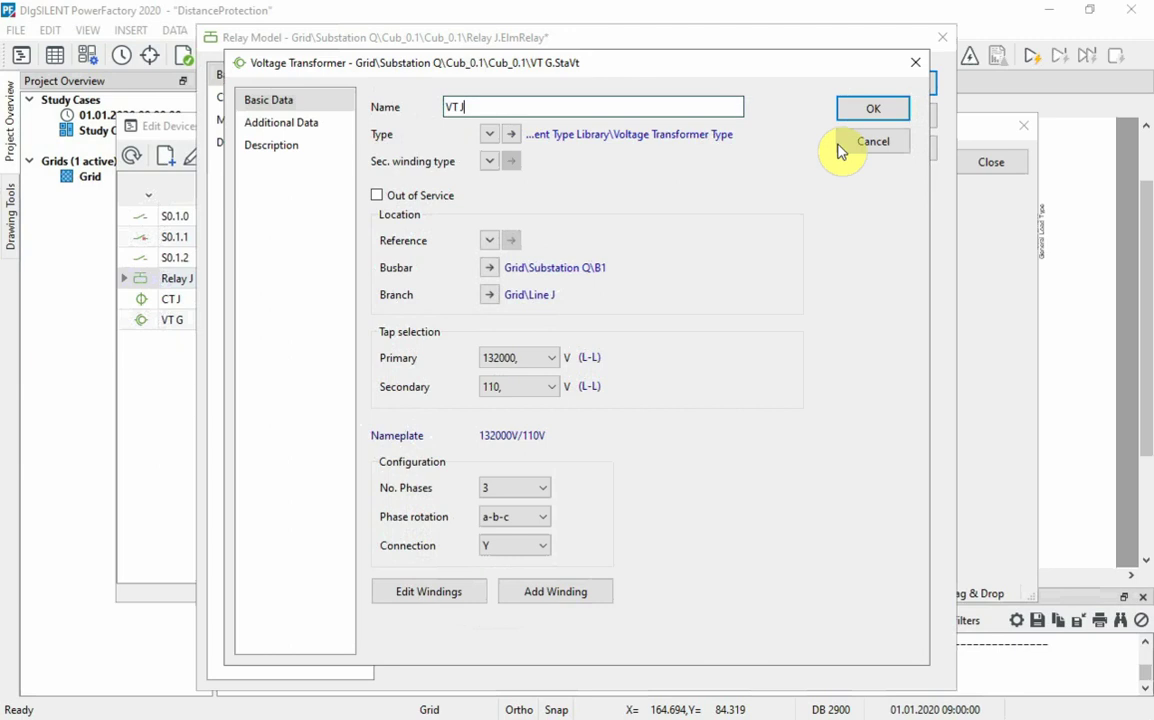
click(889, 110)
click(849, 362)
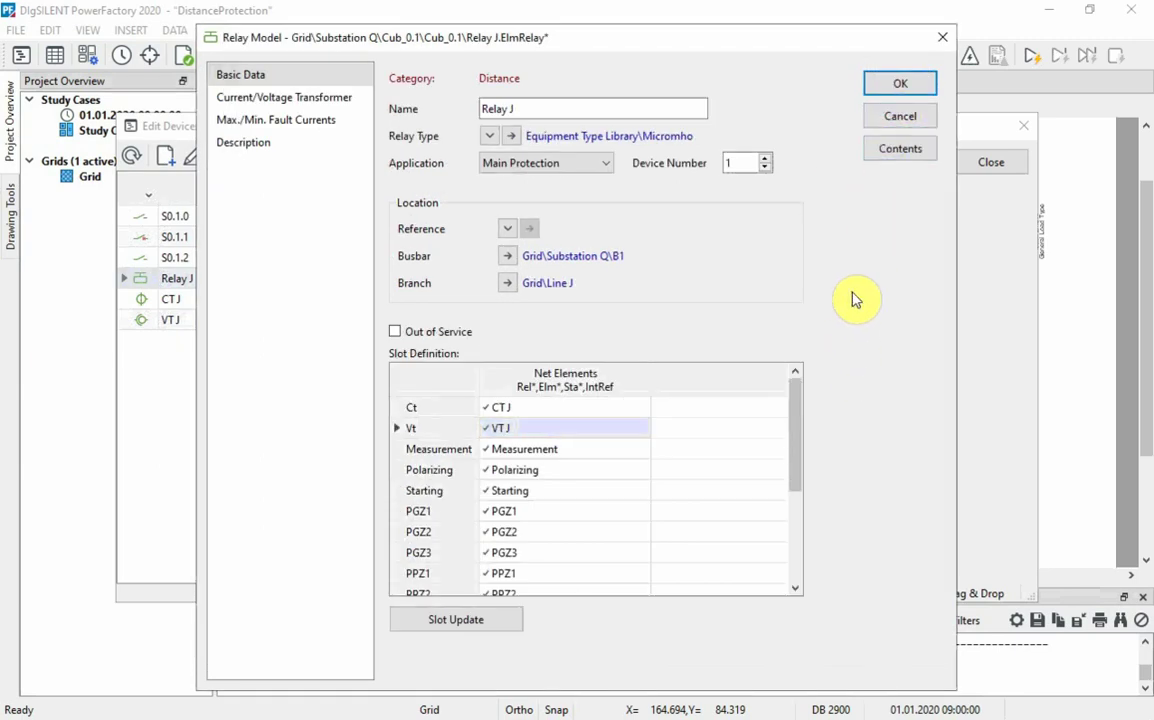
- In Relay J's contents, set the primary replica impedance of PGZ1 to 36 Ohm and of PGZ2 to 60 Ohm
click(880, 158)
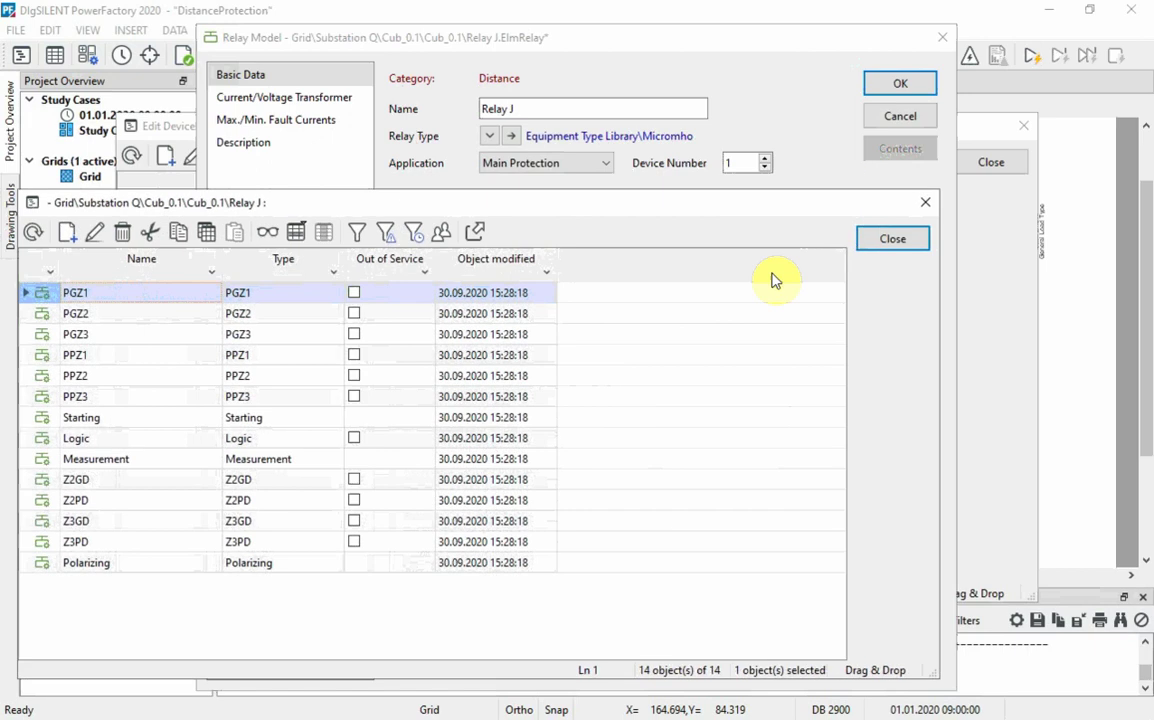
click(266, 234)
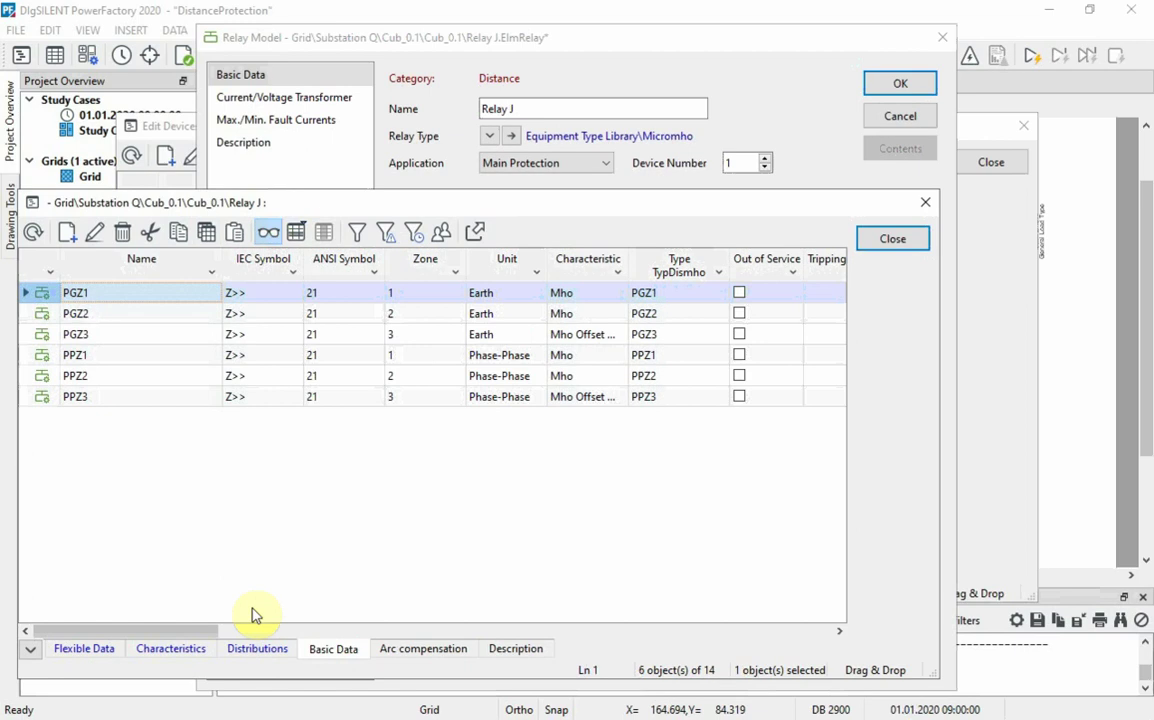
drag(211, 631, 283, 630)
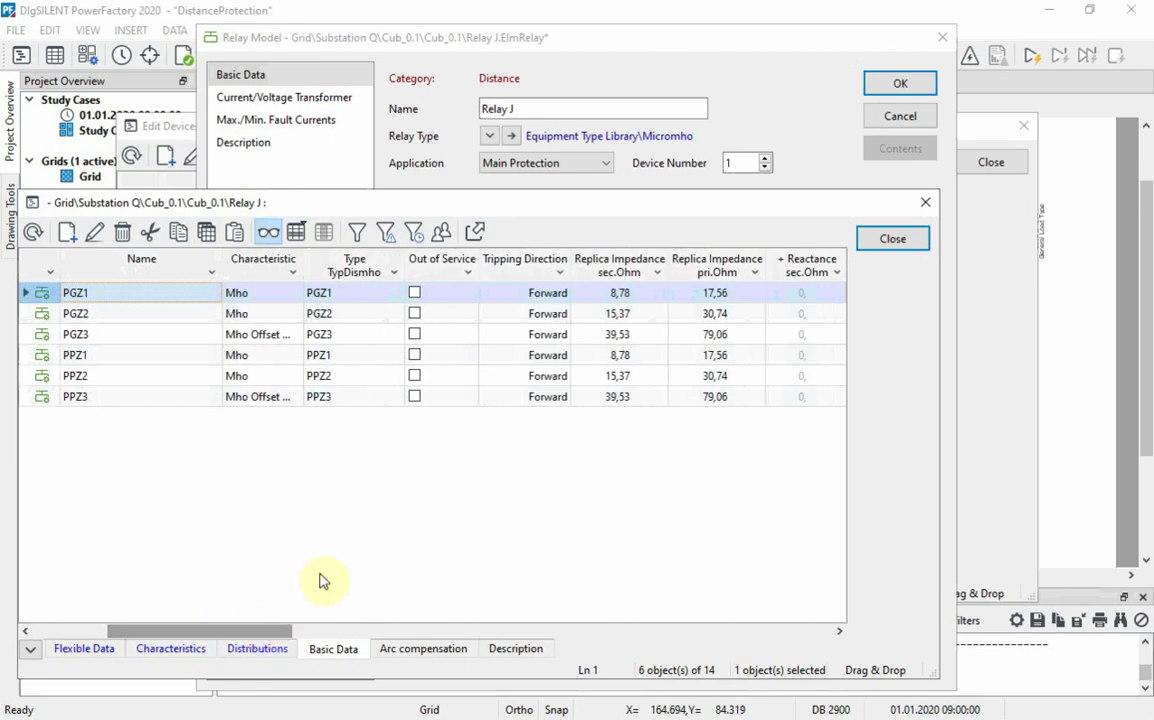
click(716, 294)
click(716, 294)
text(36)
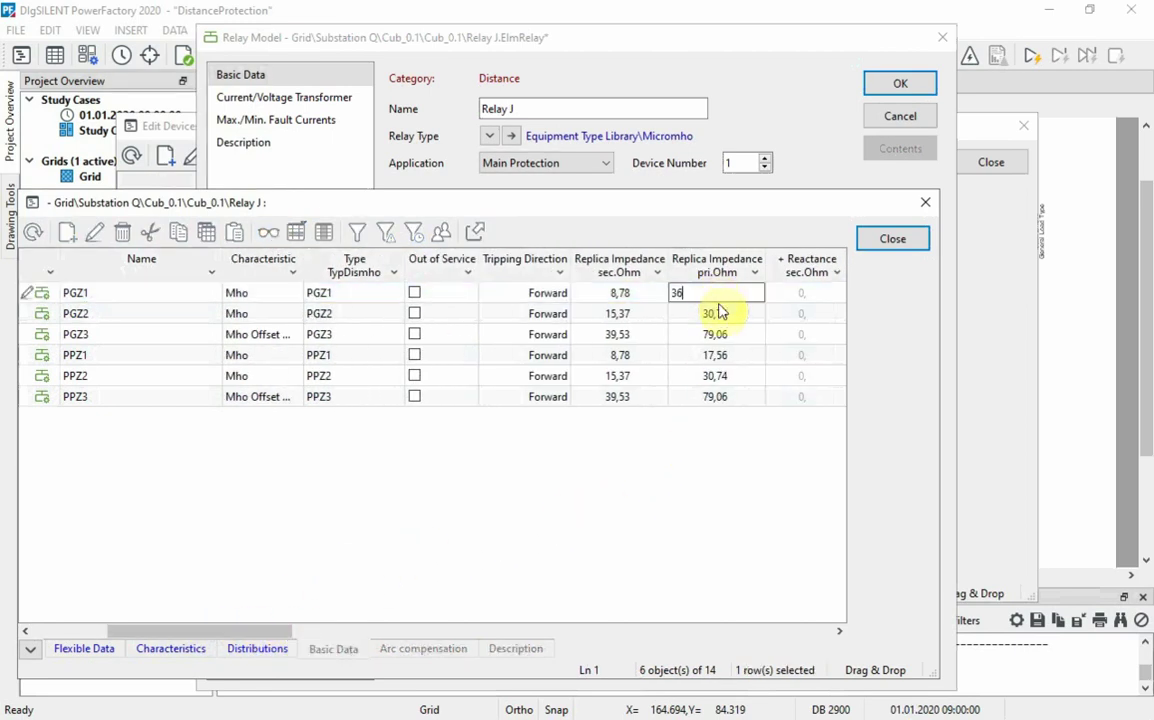
double_click(716, 316)
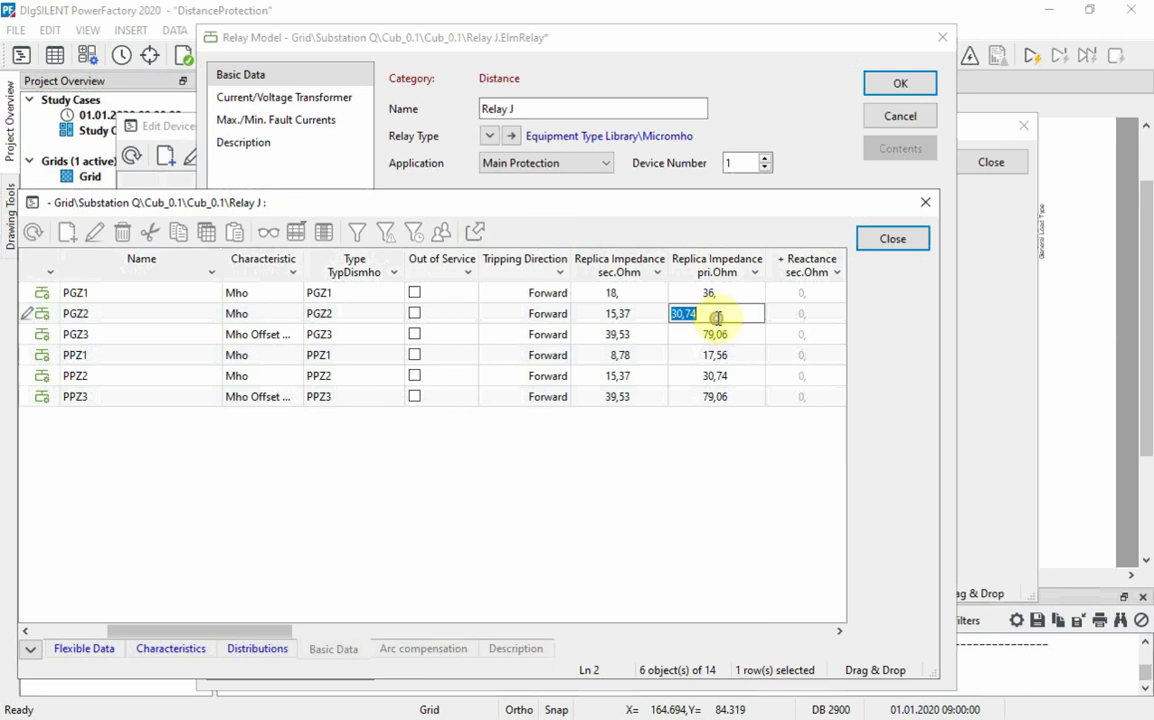
text(60)
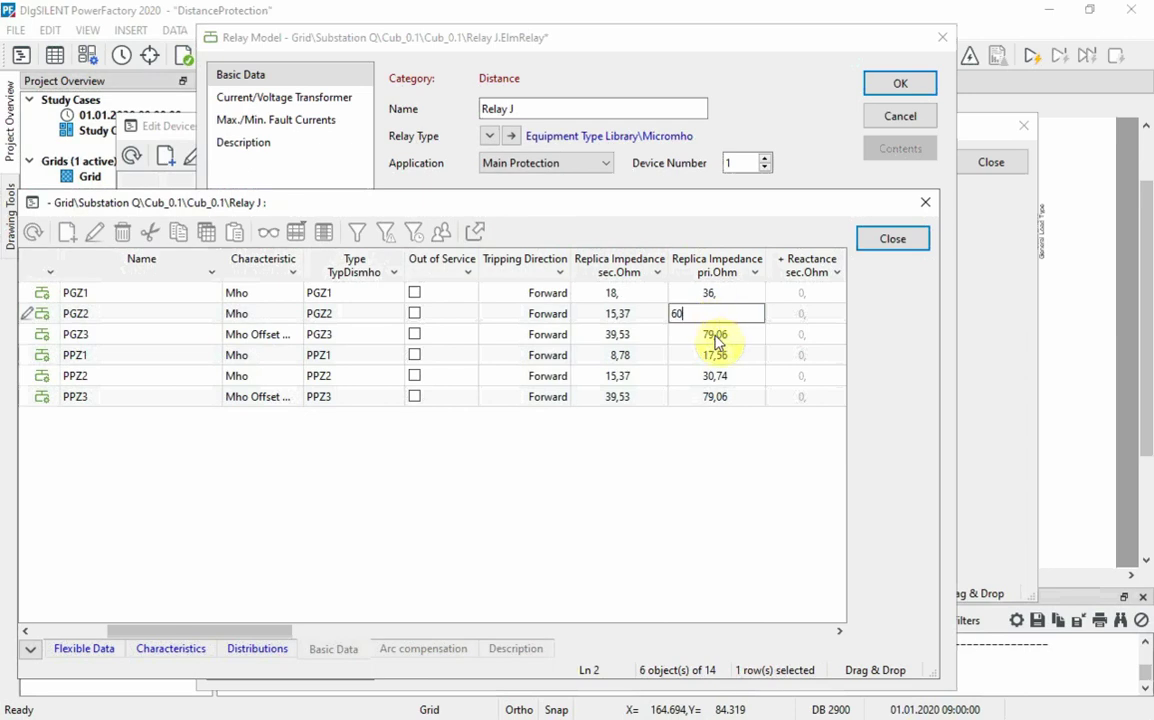
- Take Relay J's zone 3 distance elements PGZ3 and PPZ3 out of service
click(418, 338)
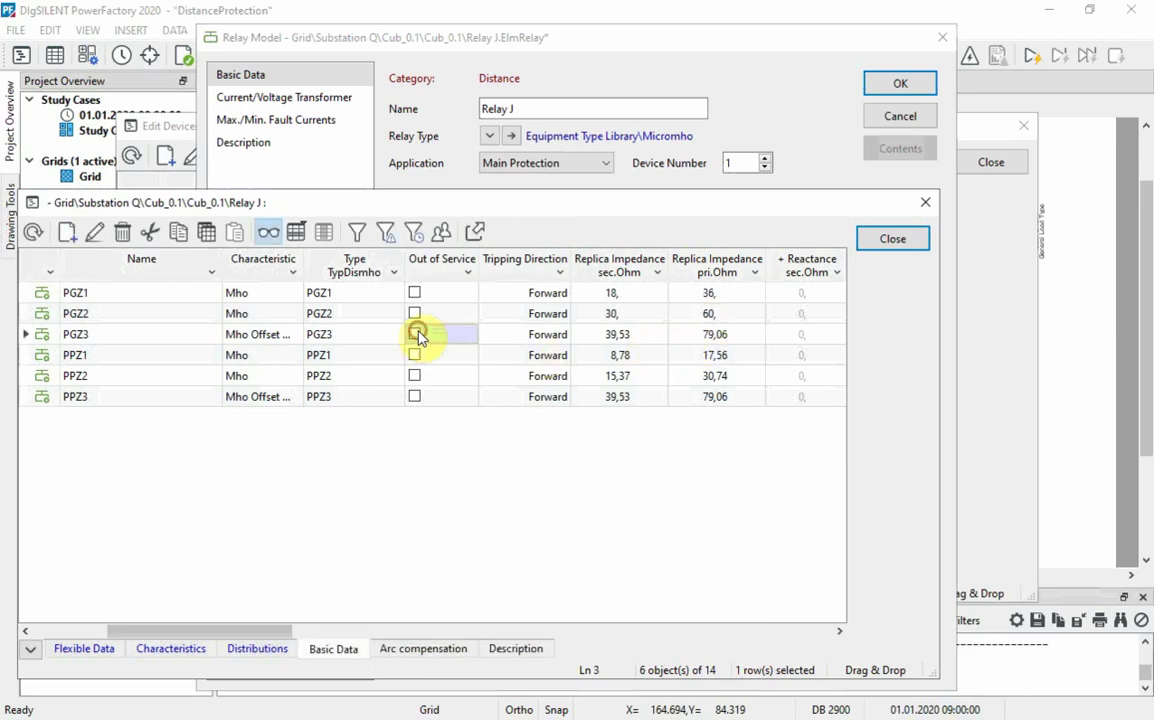
click(415, 397)
click(415, 397)
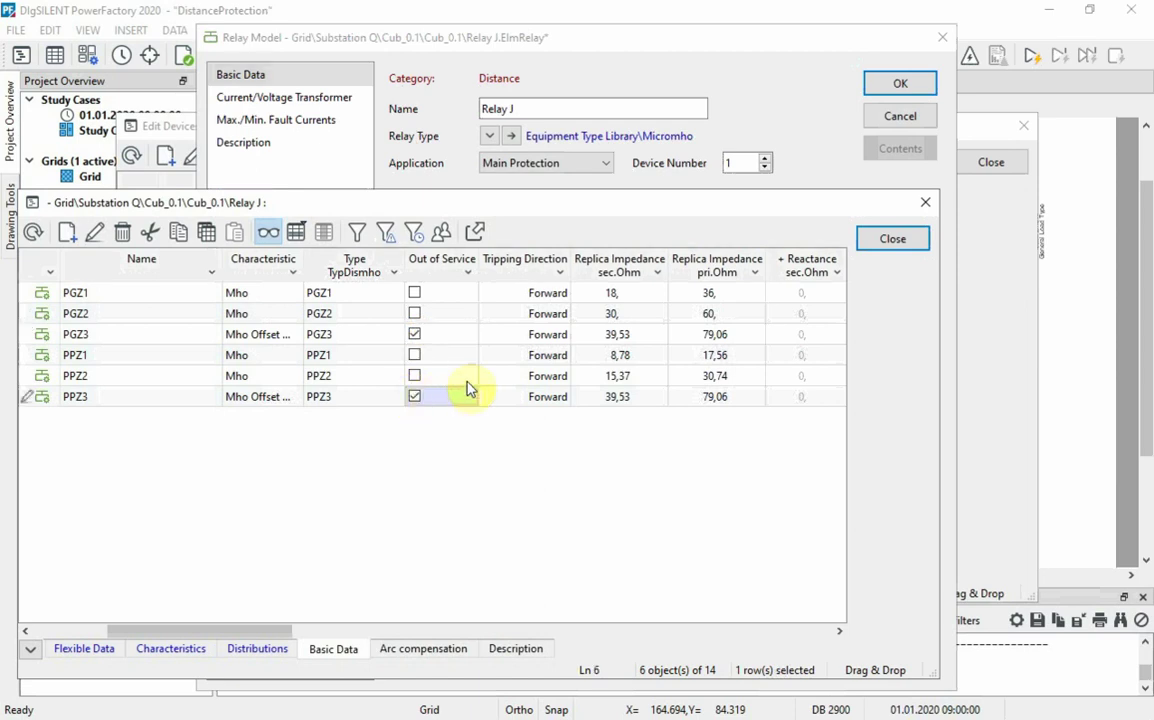
- Set the primary replica impedance of PPZ1 to 36 Ohm and of PPZ2 to 60 Ohm
double_click(716, 357)
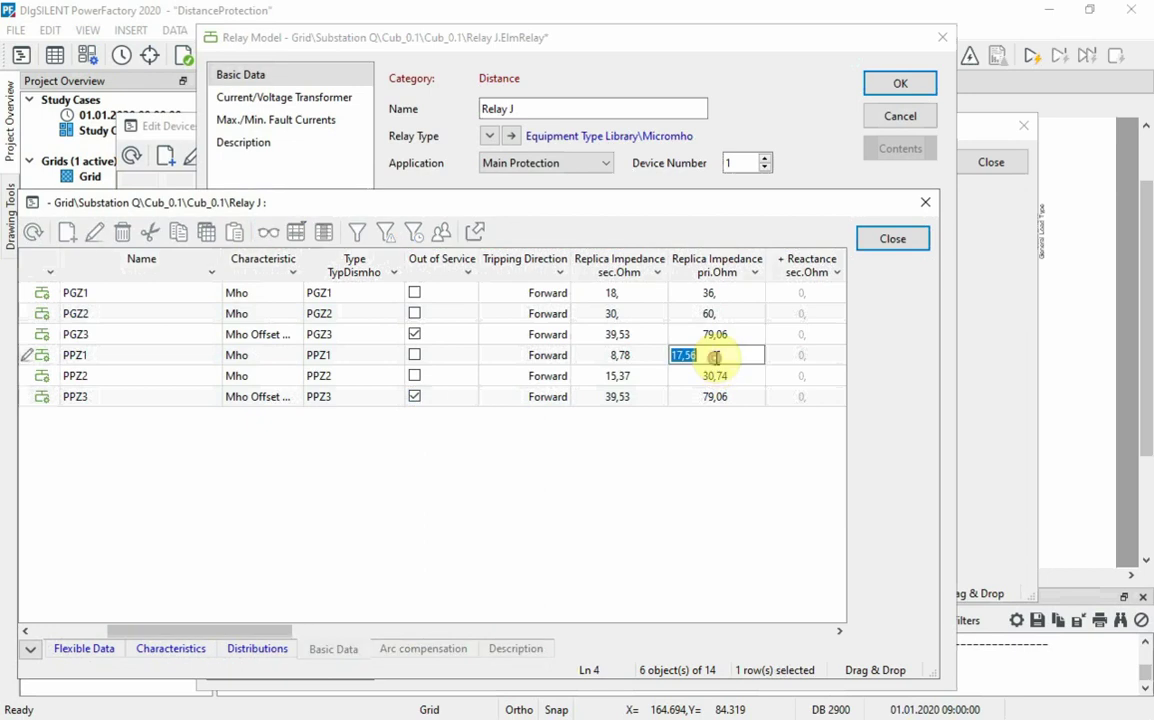
double_click(709, 378)
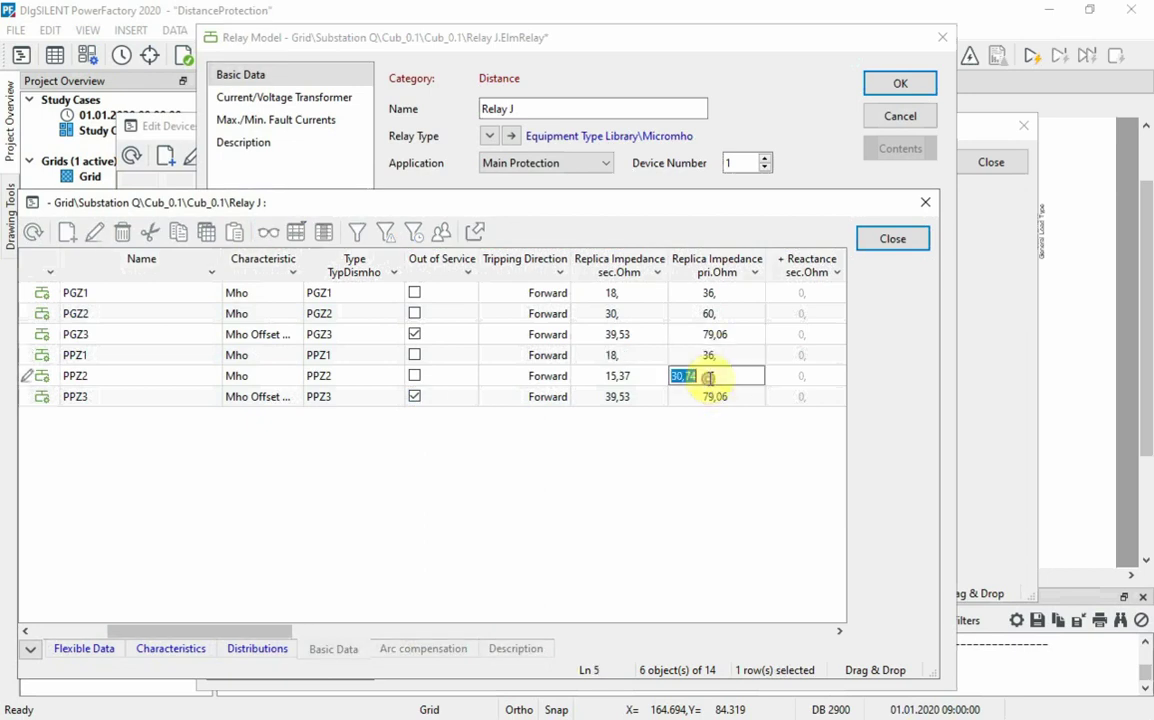
text(60)
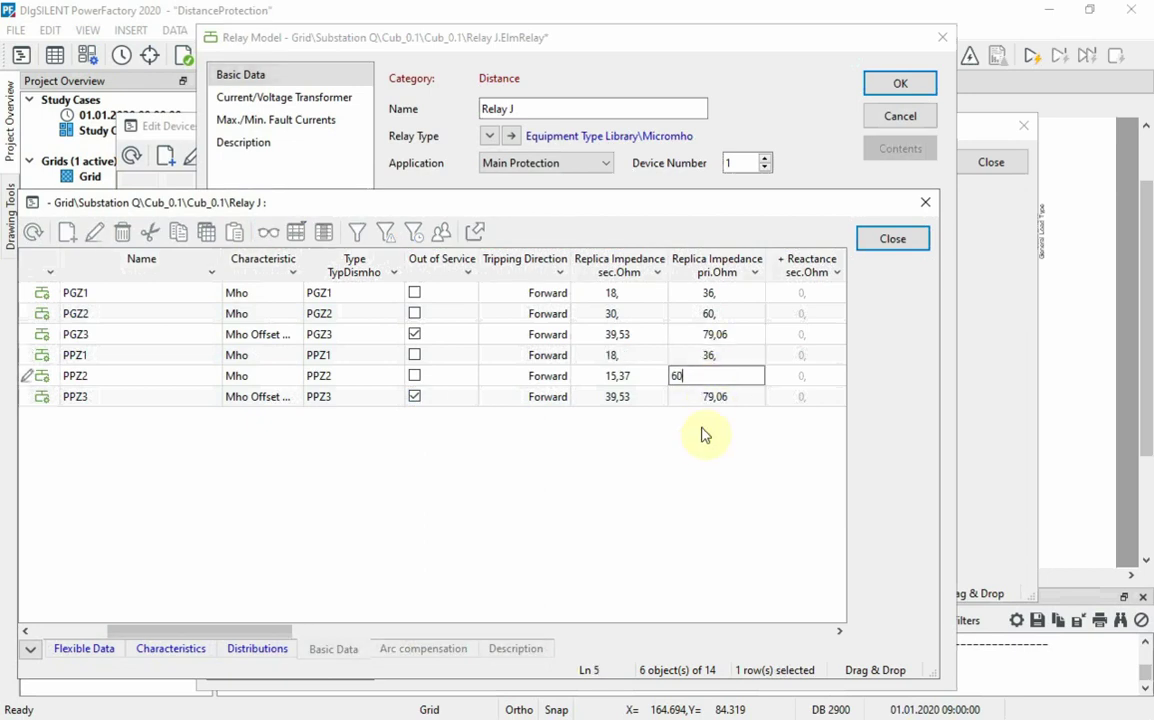
click(703, 445)
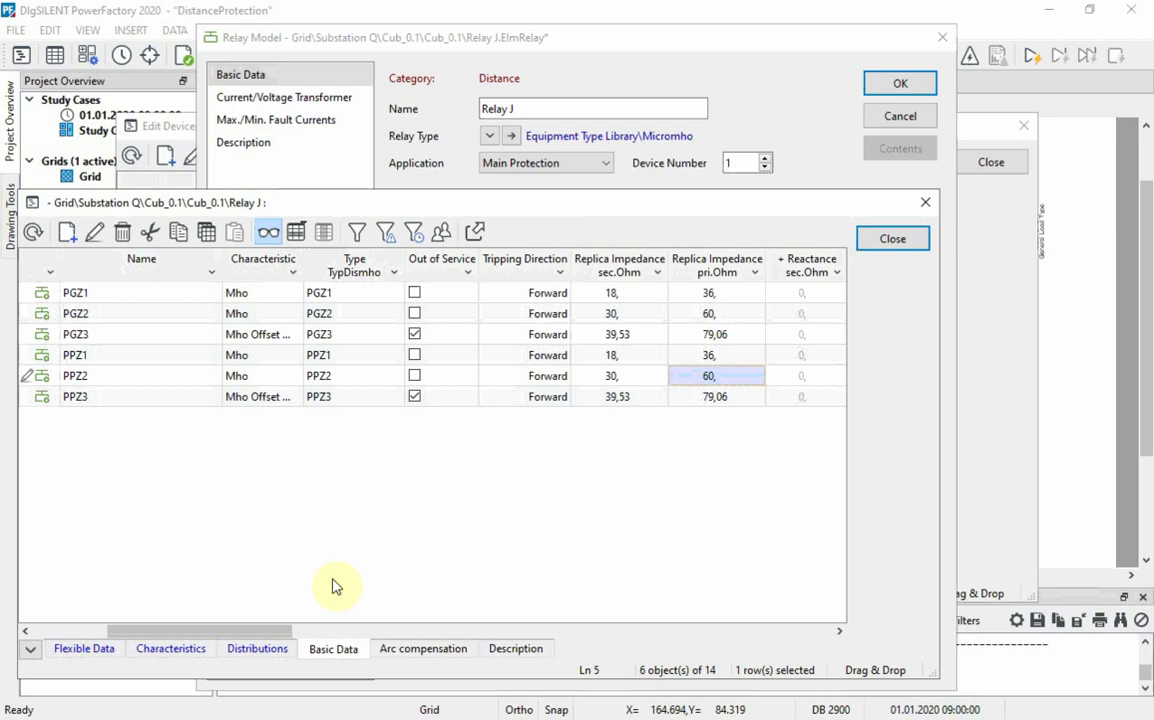
drag(258, 631, 356, 640)
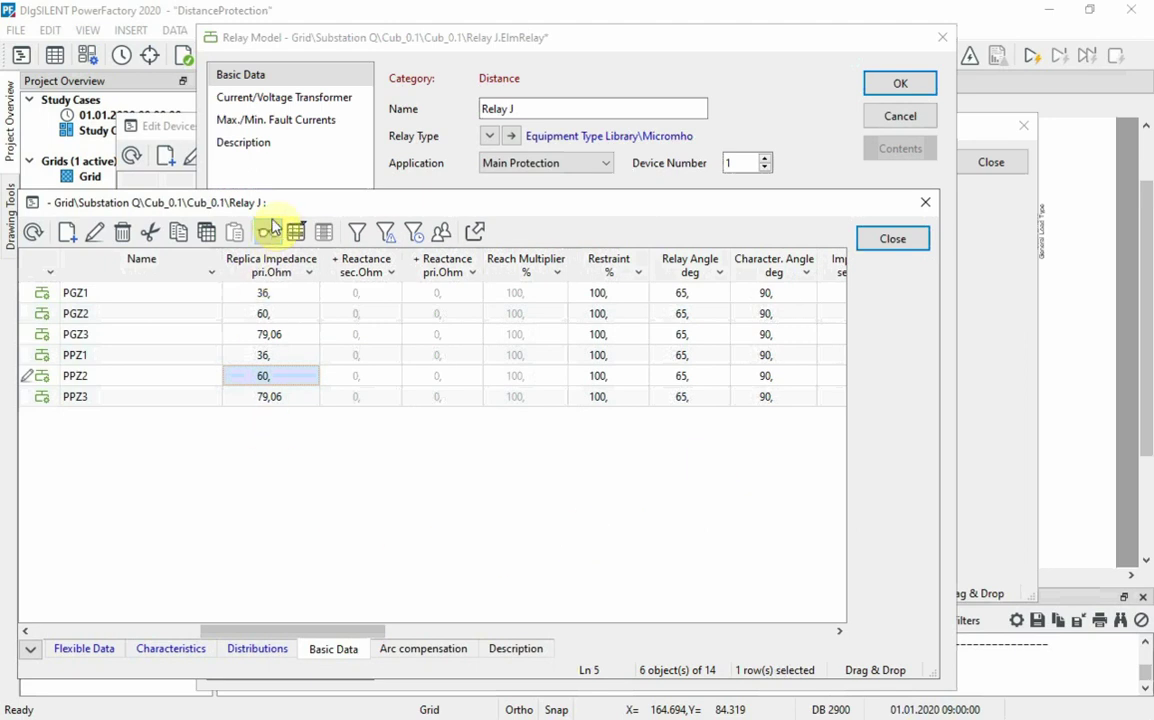
- Take Relay J's timers Z3GD and Z3PD out of service and save the relay, returning to the grid diagram
click(268, 232)
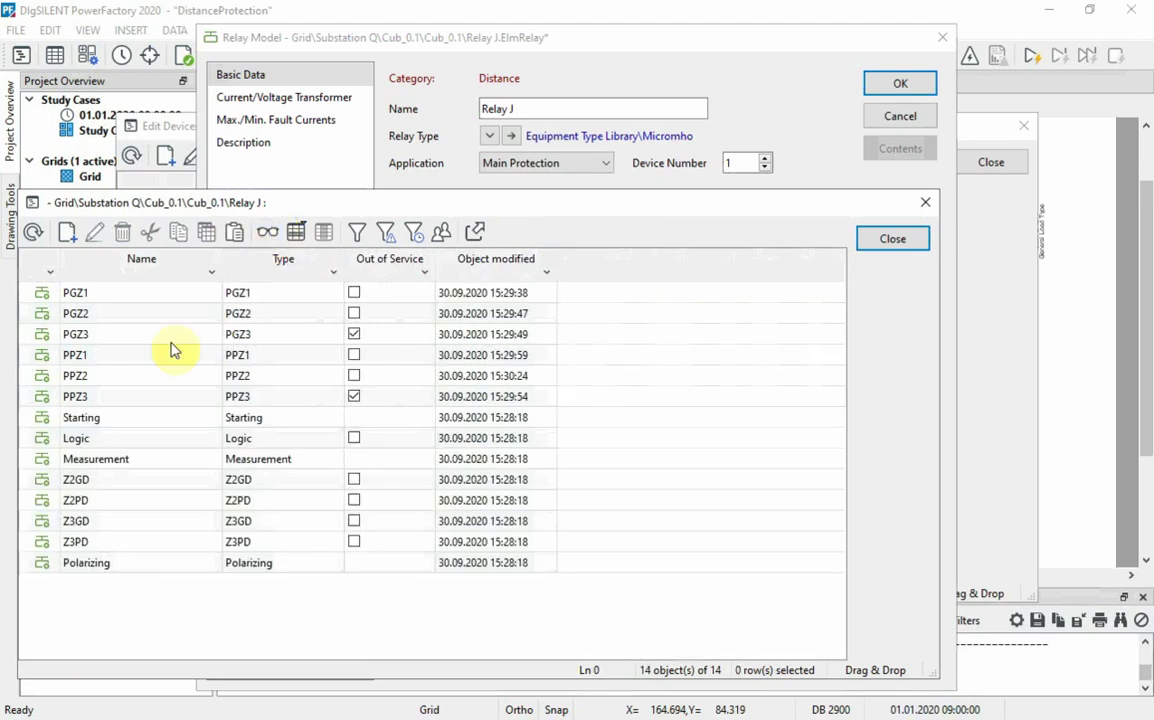
click(40, 485)
click(269, 234)
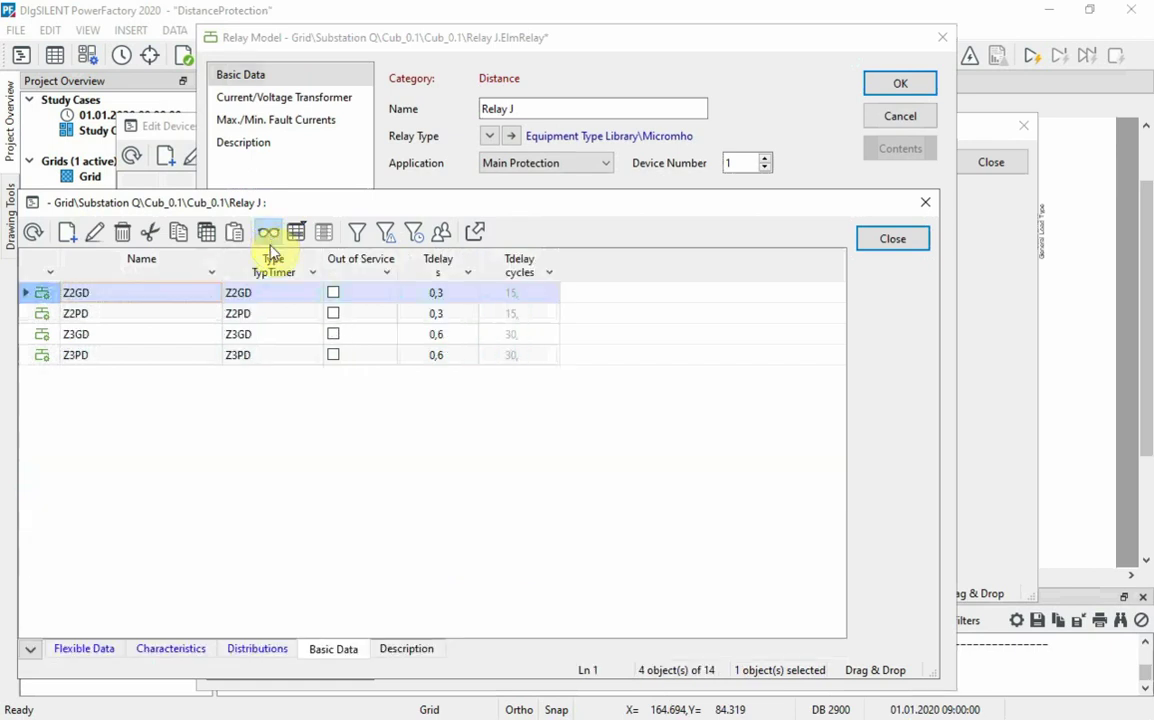
click(334, 336)
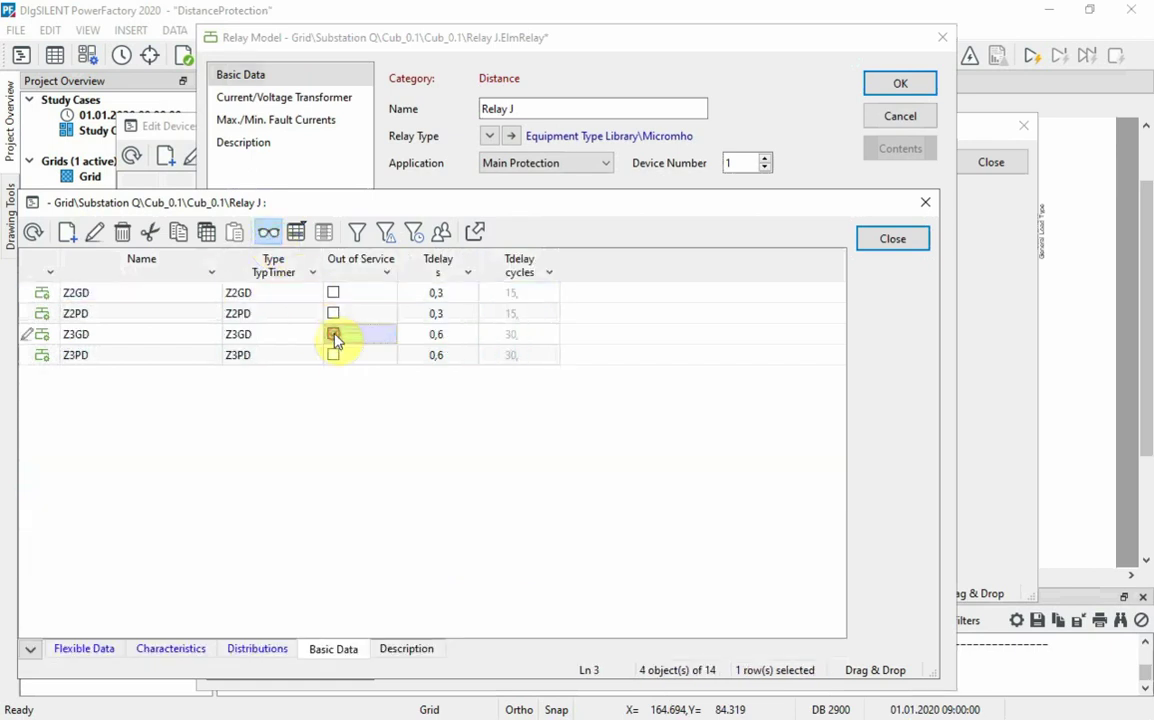
click(335, 360)
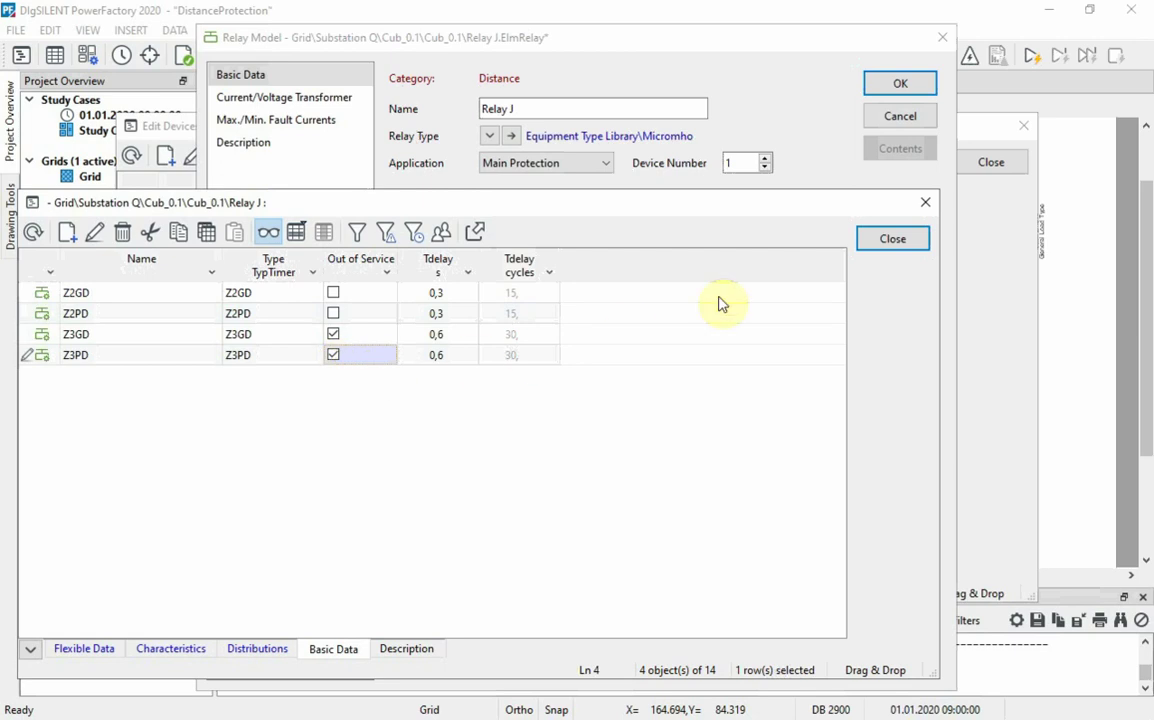
click(869, 240)
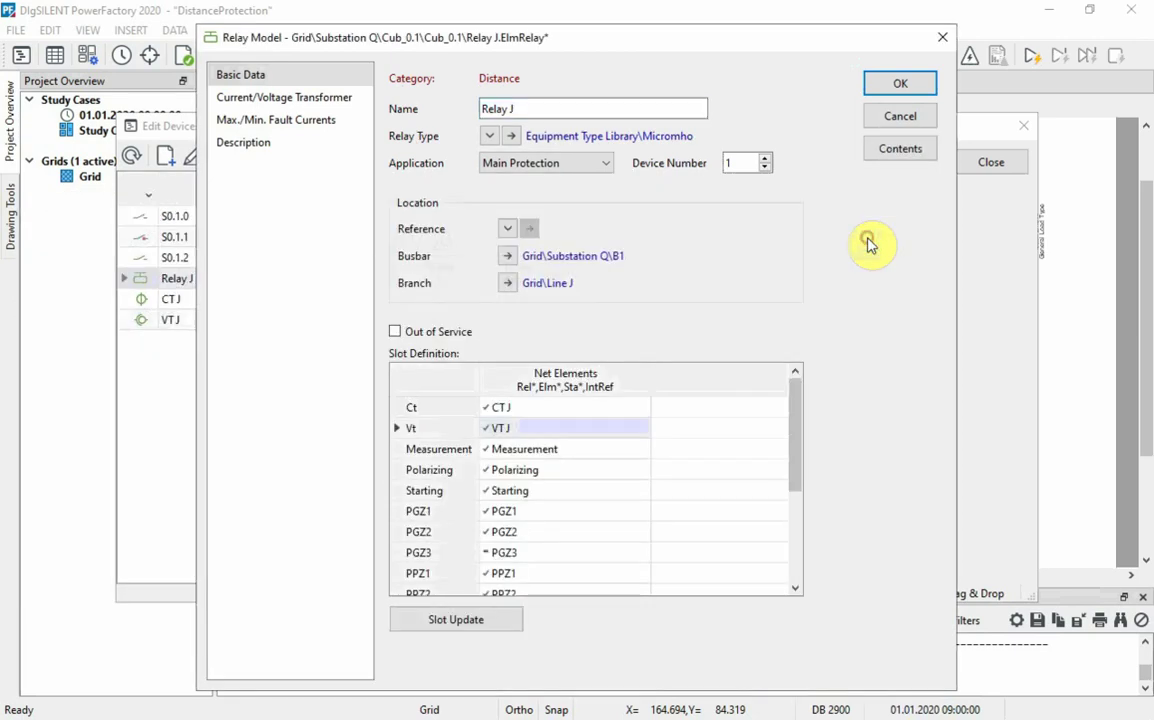
click(880, 94)
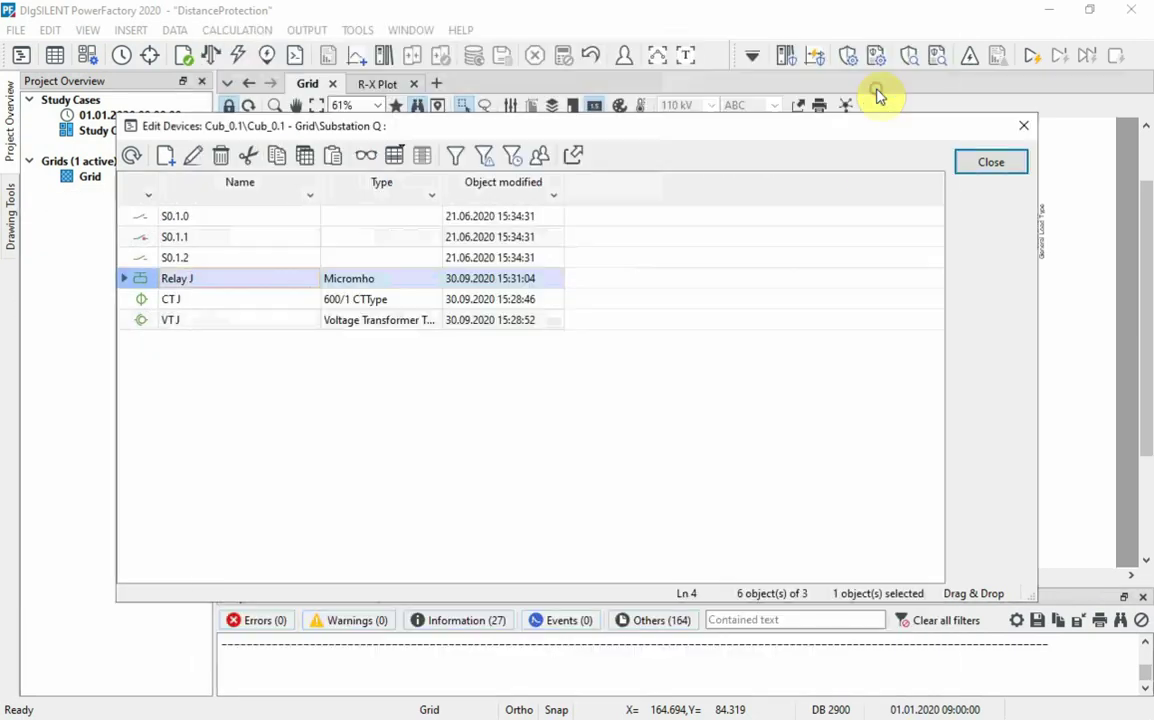
click(981, 168)
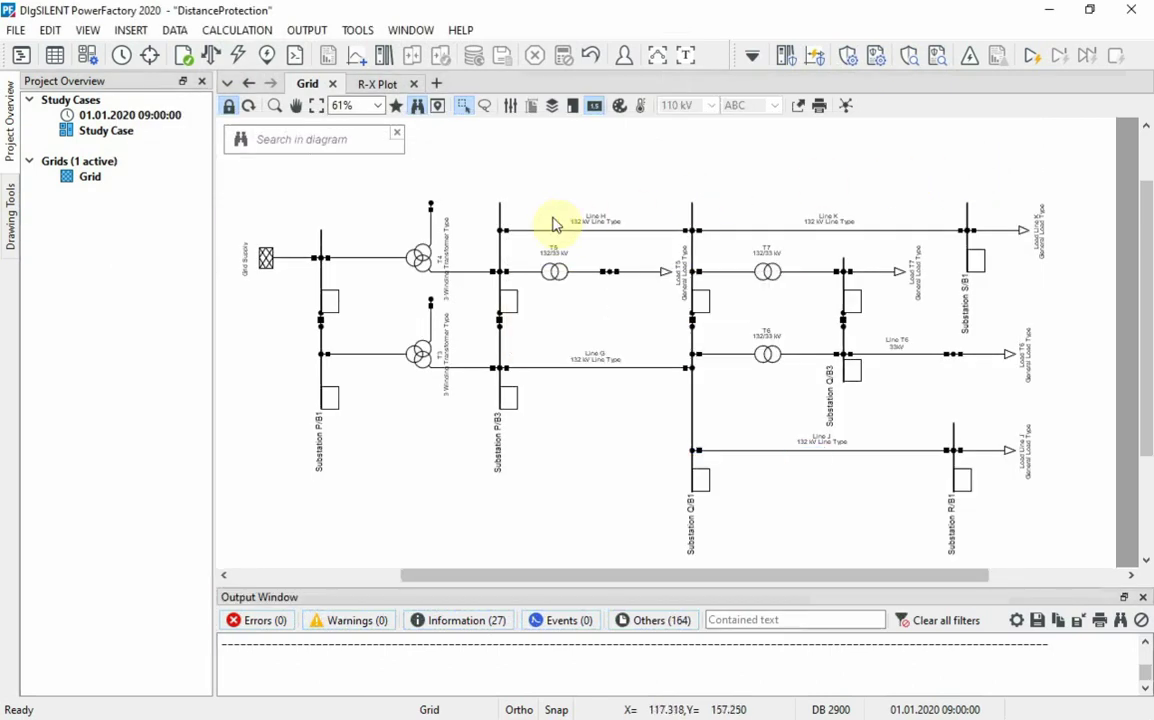
- Create a new path from Substation P/B3, Line G, Substation Q/B1, Line J and Substation R/B1
click(501, 340)
ctrl+click(572, 368)
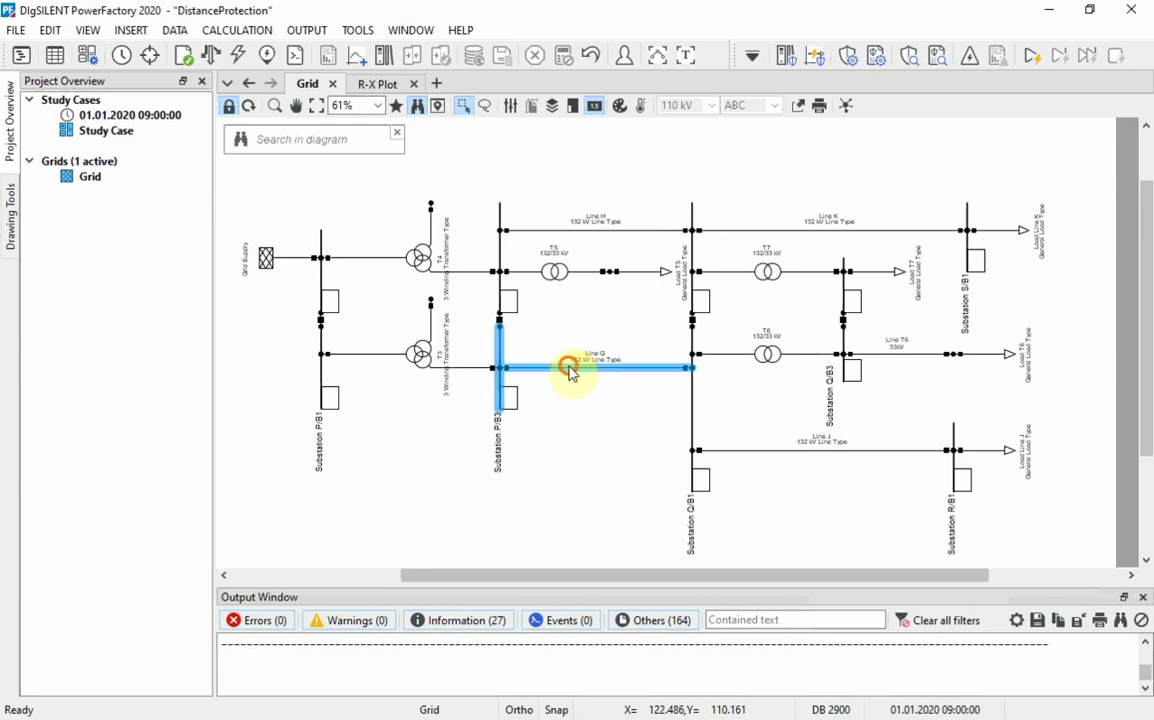
ctrl+click(693, 352)
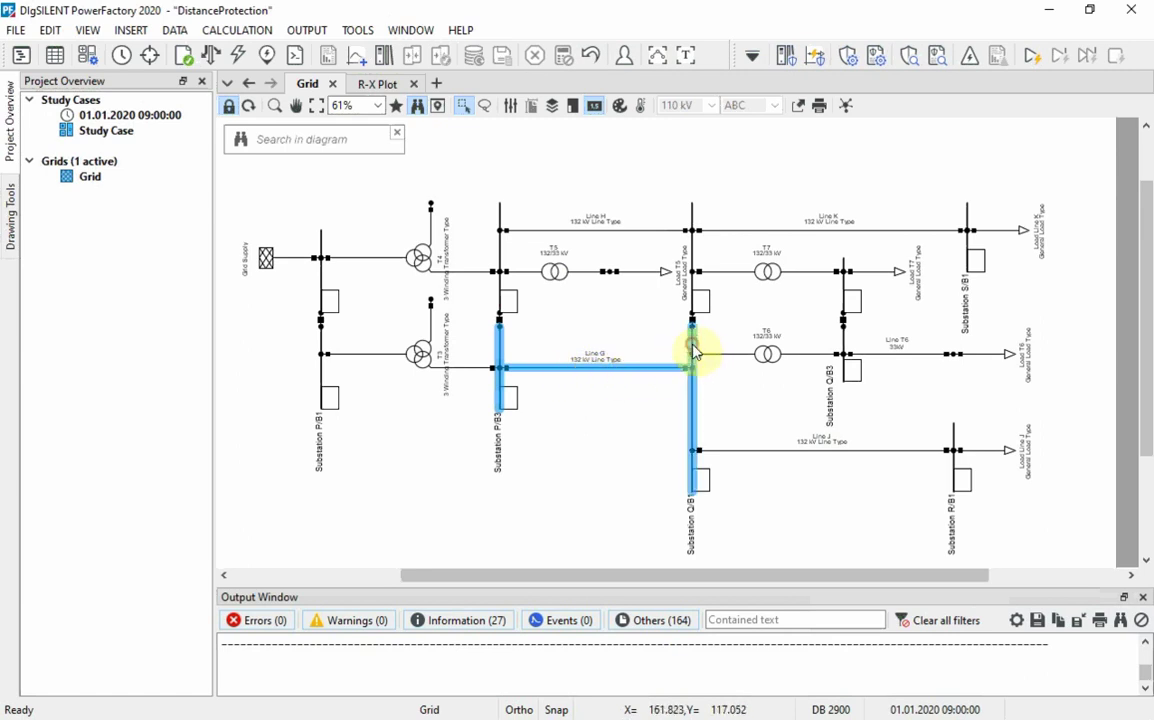
ctrl+click(788, 456)
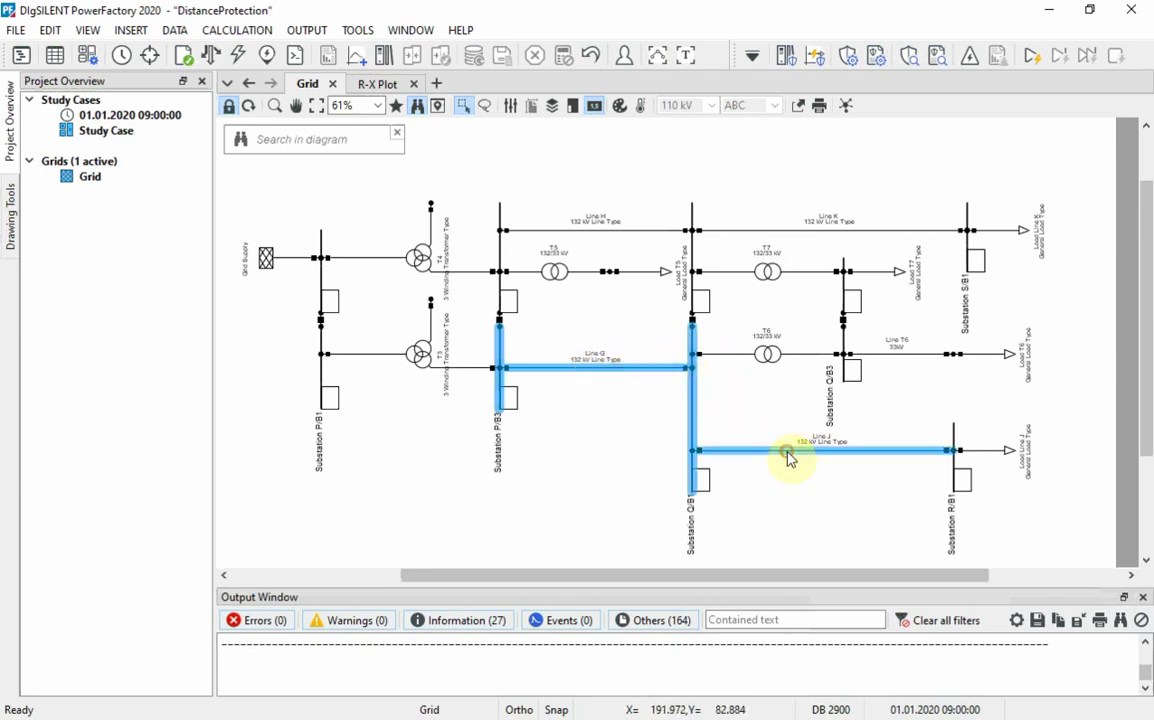
ctrl+click(953, 437)
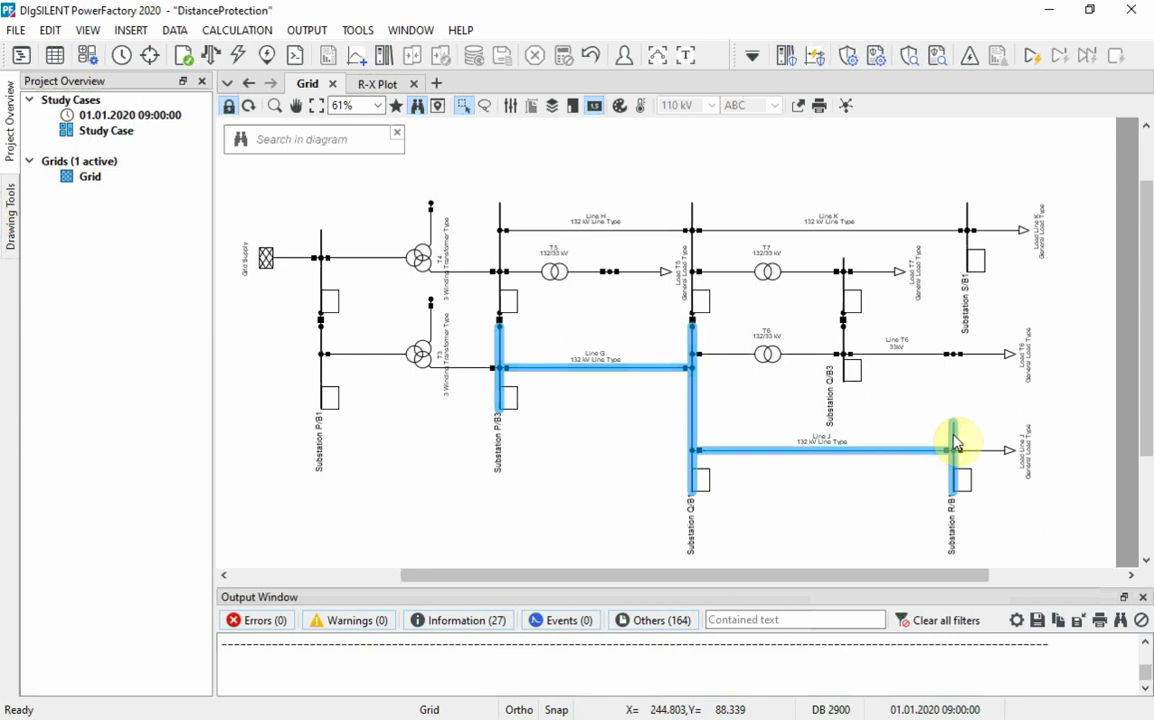
right_click(889, 458)
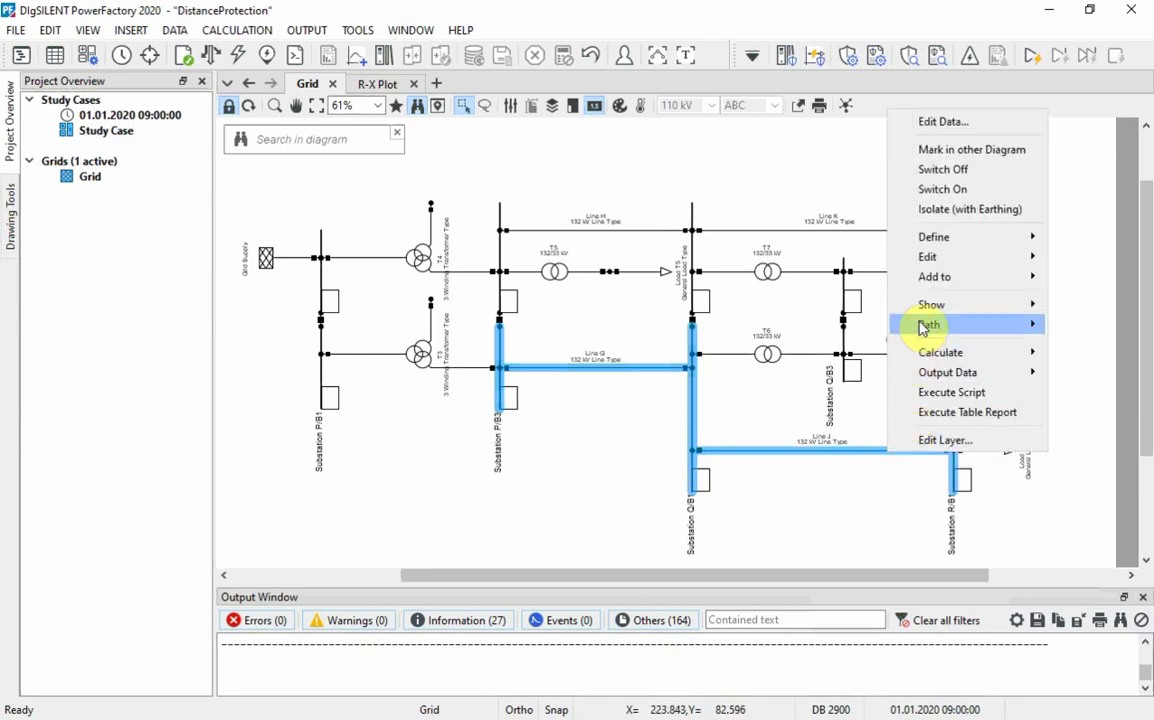
mouse_move(922, 325)
click(842, 354)
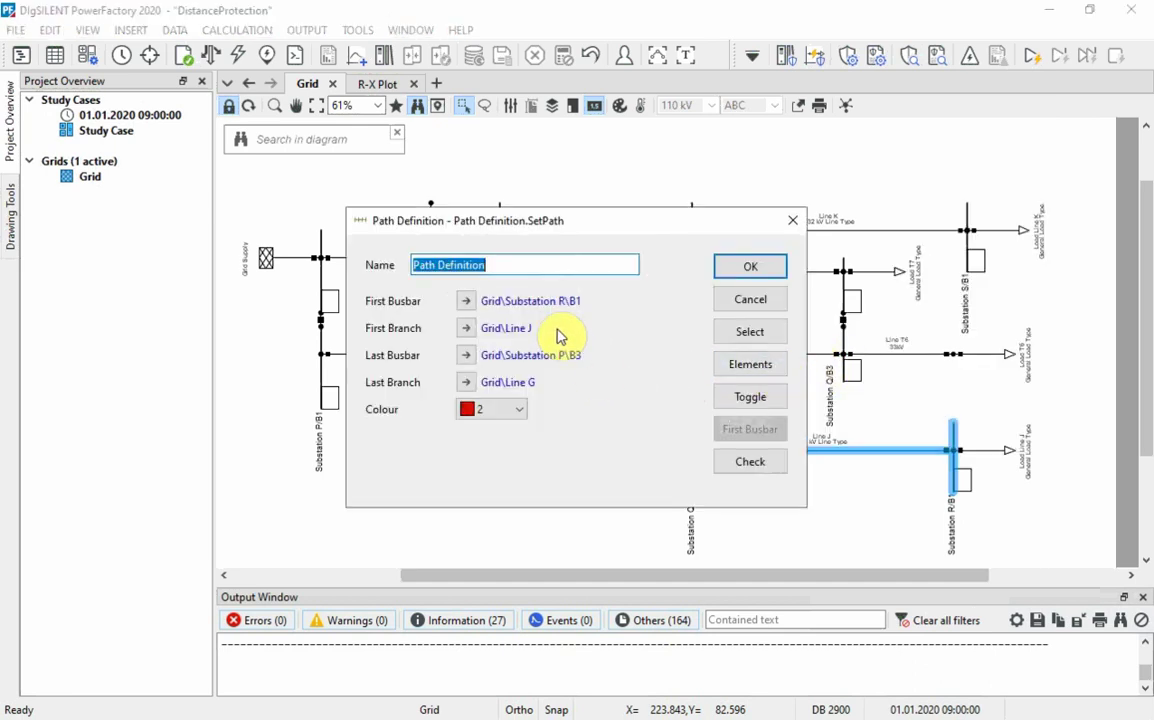
- Name the path Protection Path and reverse its direction so that Substation P/B3 is the first busbar
text(Protection Path)
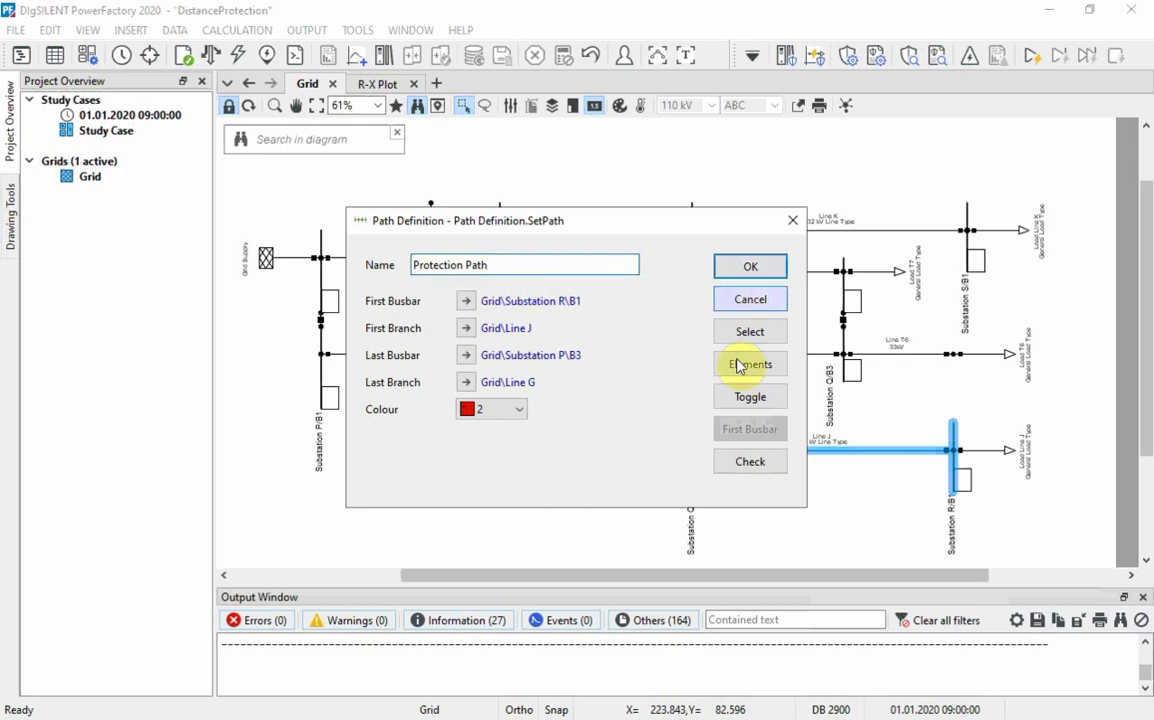
click(744, 400)
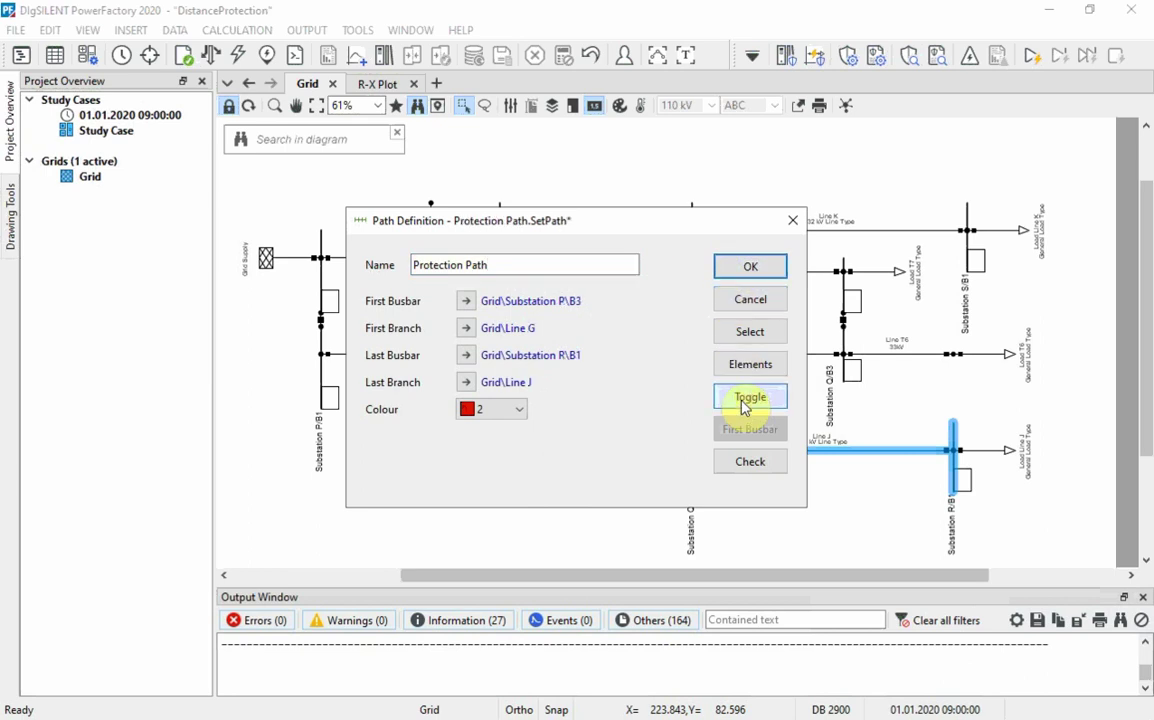
click(722, 276)
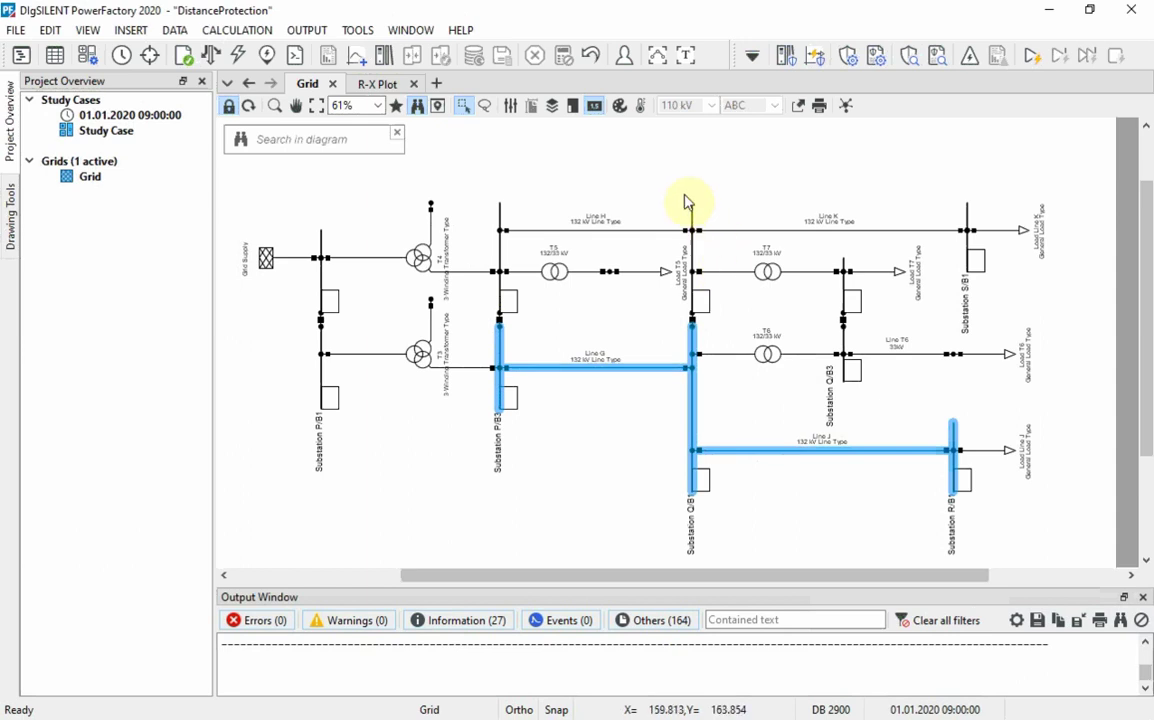
- Colour the grid diagram by the grouping Paths
click(634, 140)
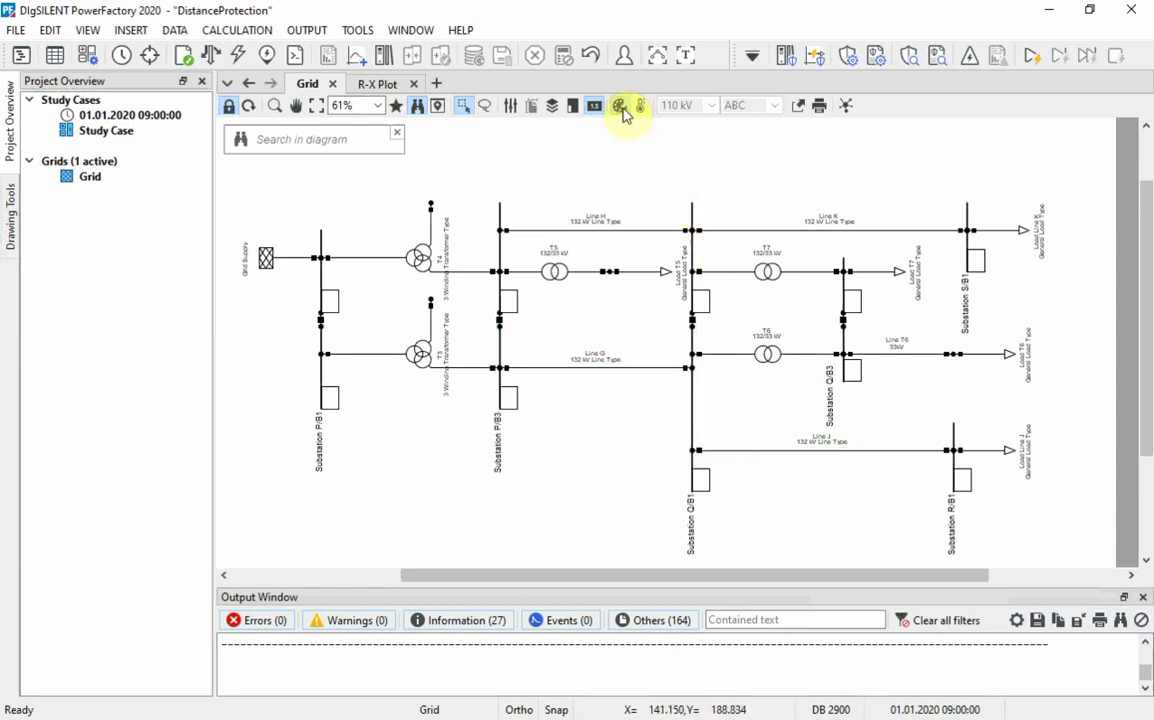
click(620, 106)
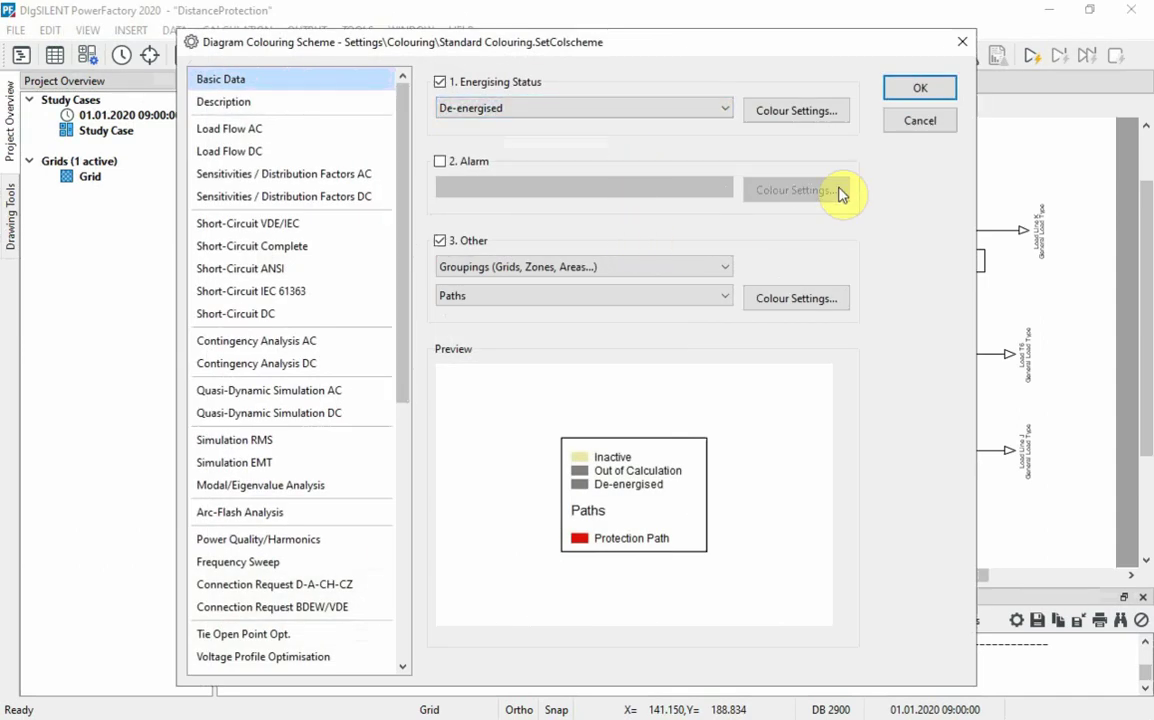
click(919, 88)
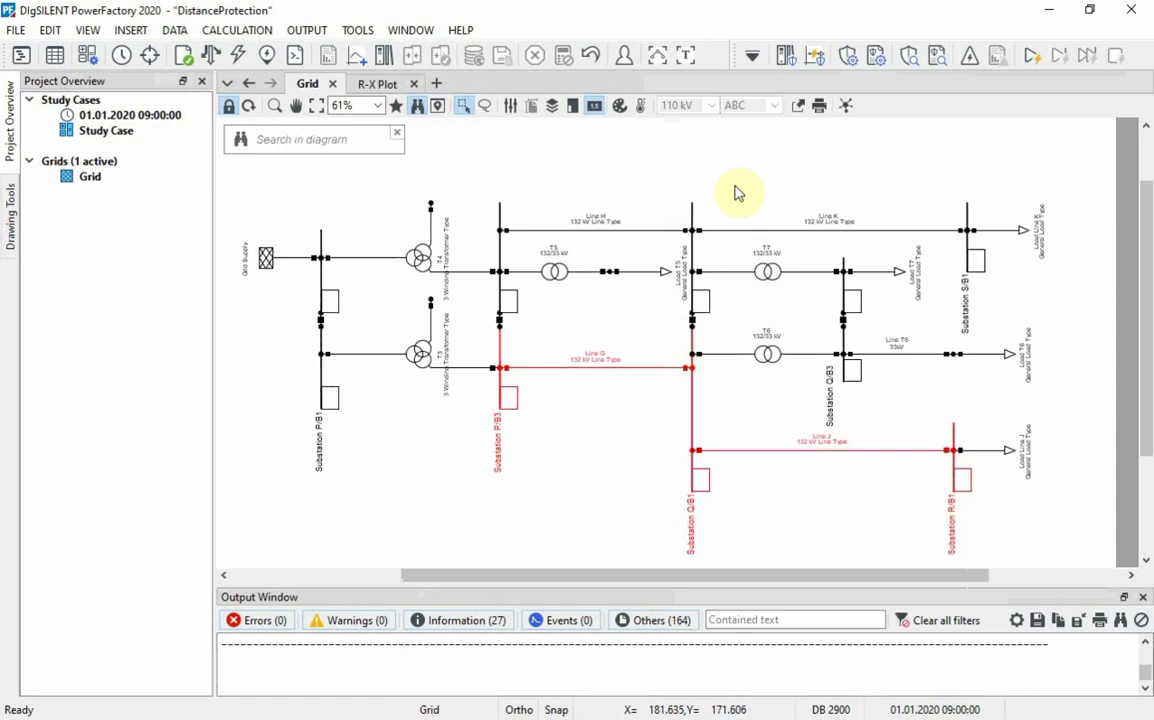
- Create a time-distance plot for the path through Line G and restrict its diagrams to Forward
click(598, 375)
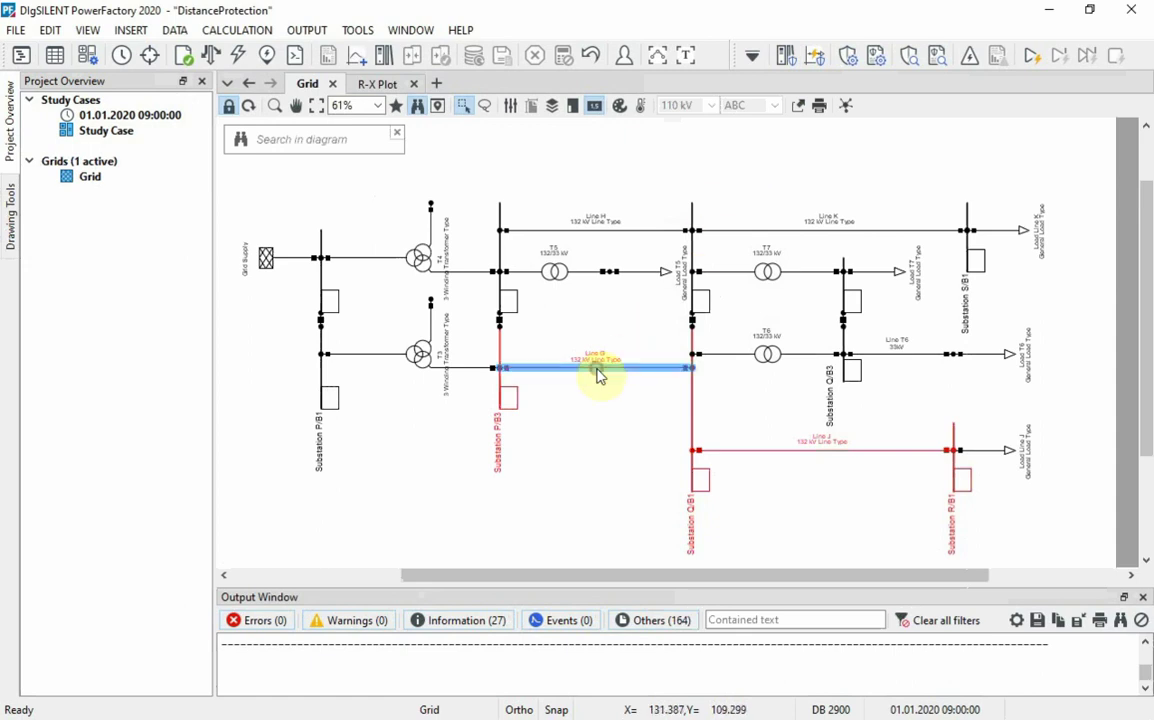
right_click(598, 375)
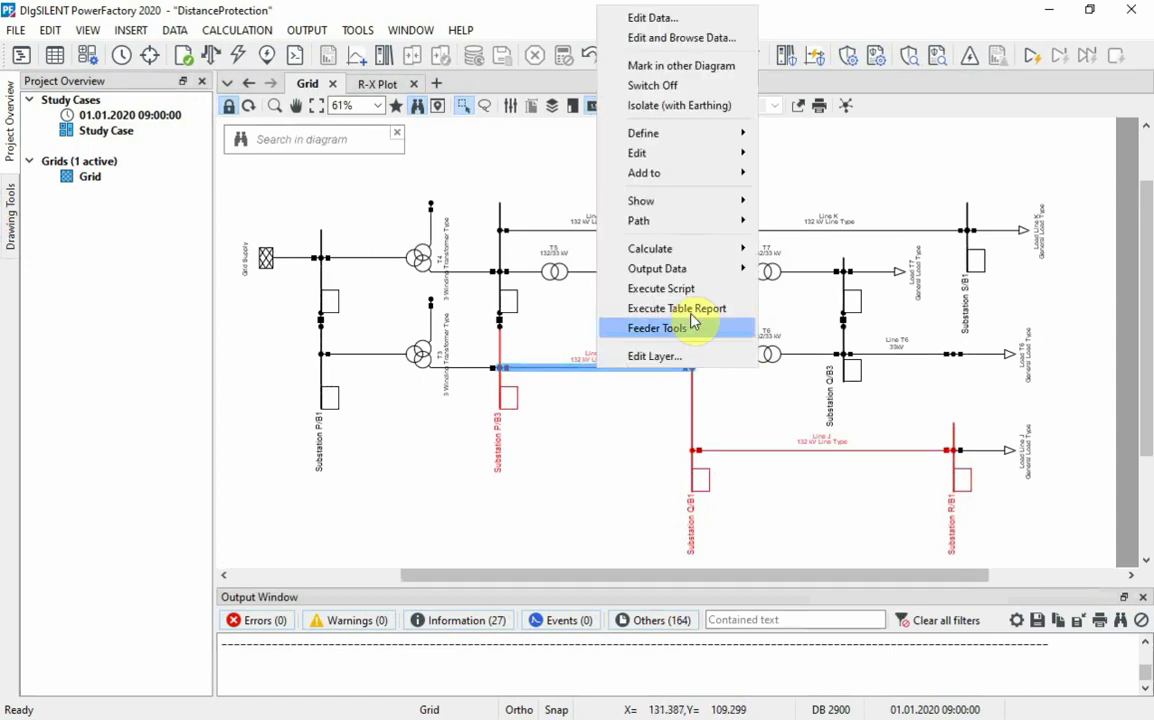
click(709, 225)
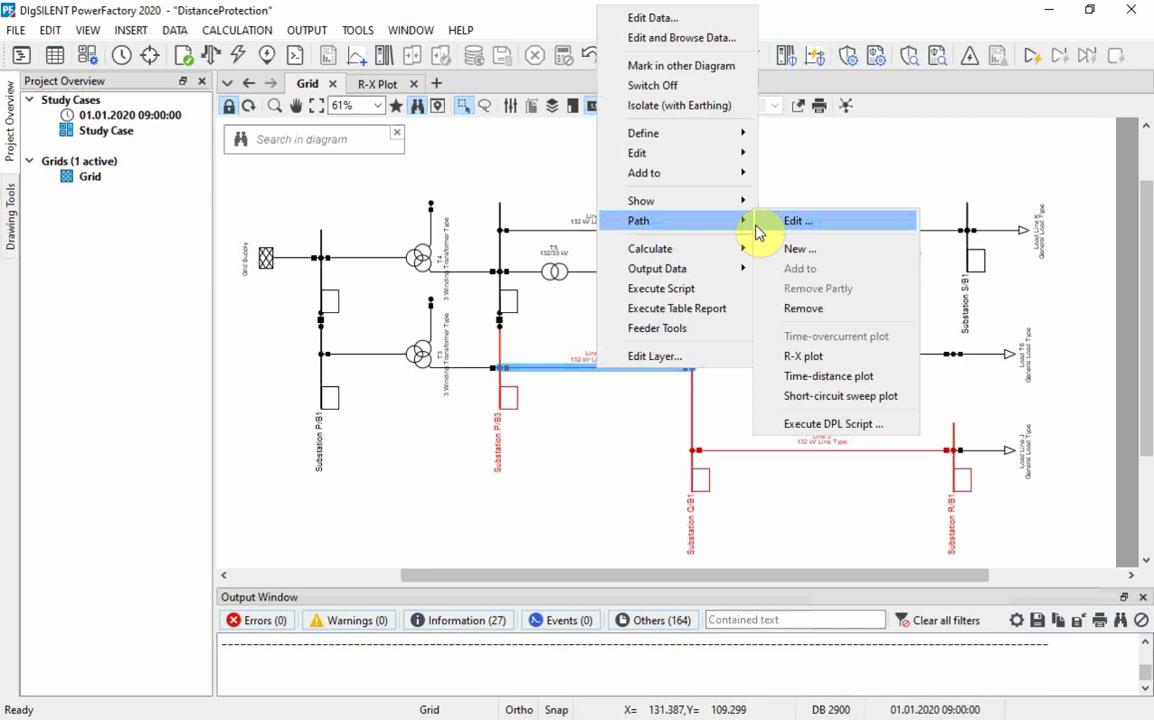
click(853, 377)
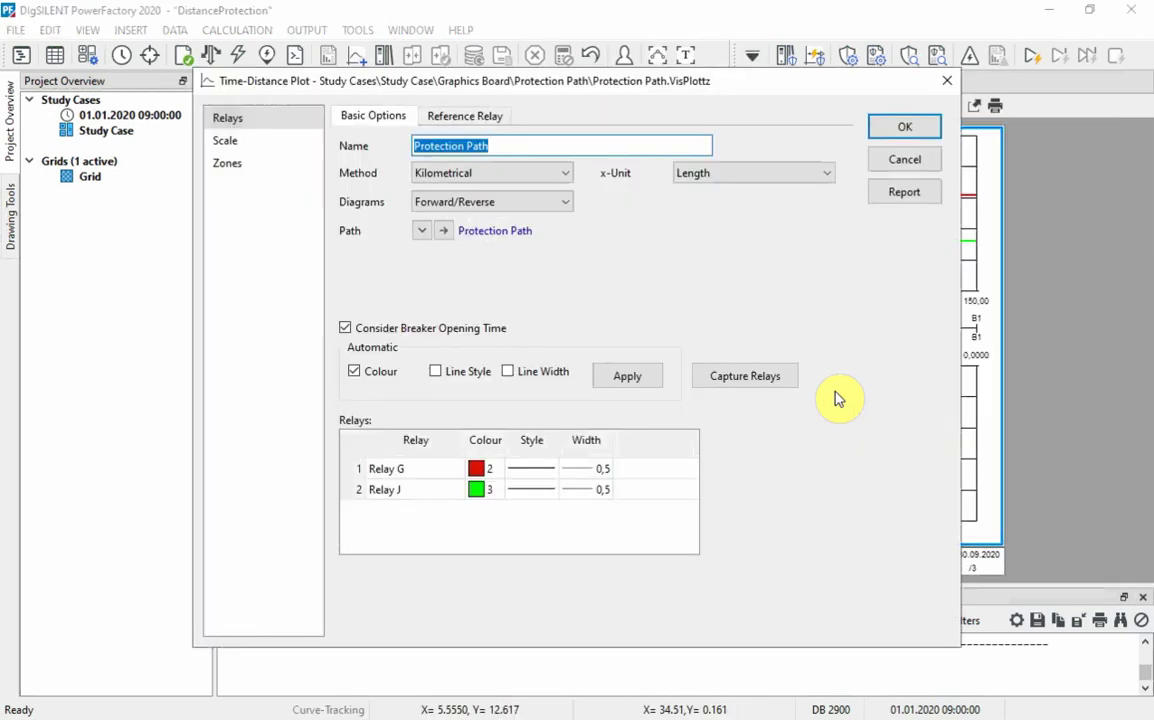
click(546, 203)
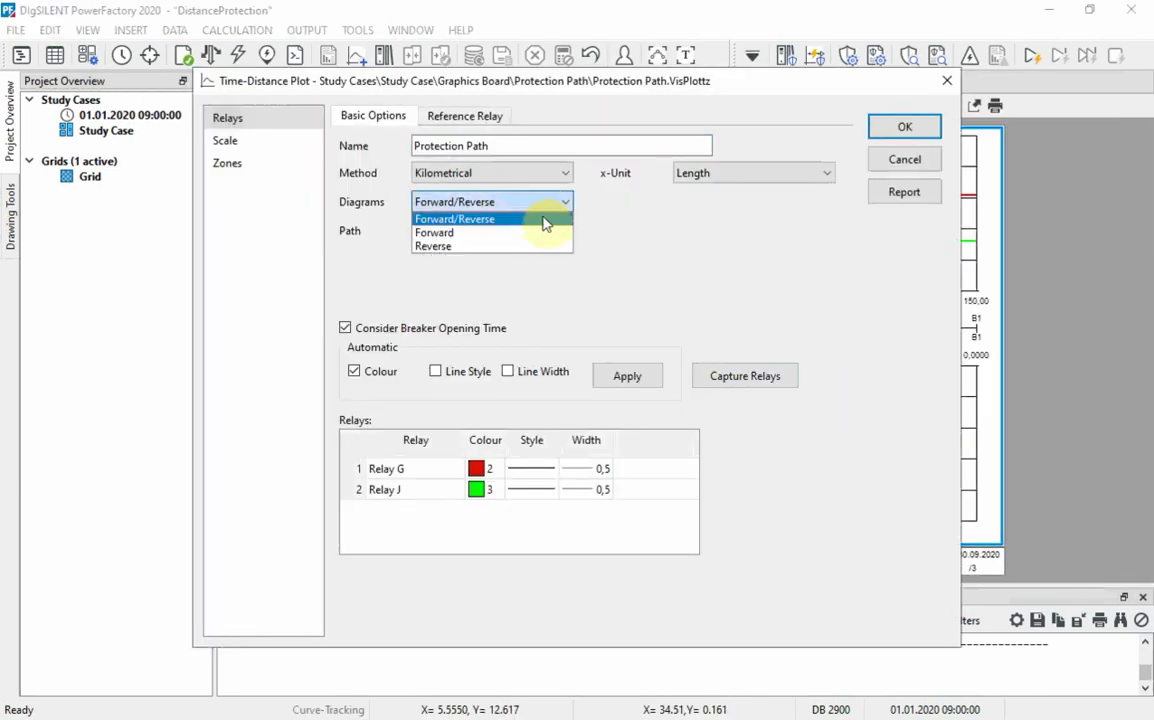
click(544, 233)
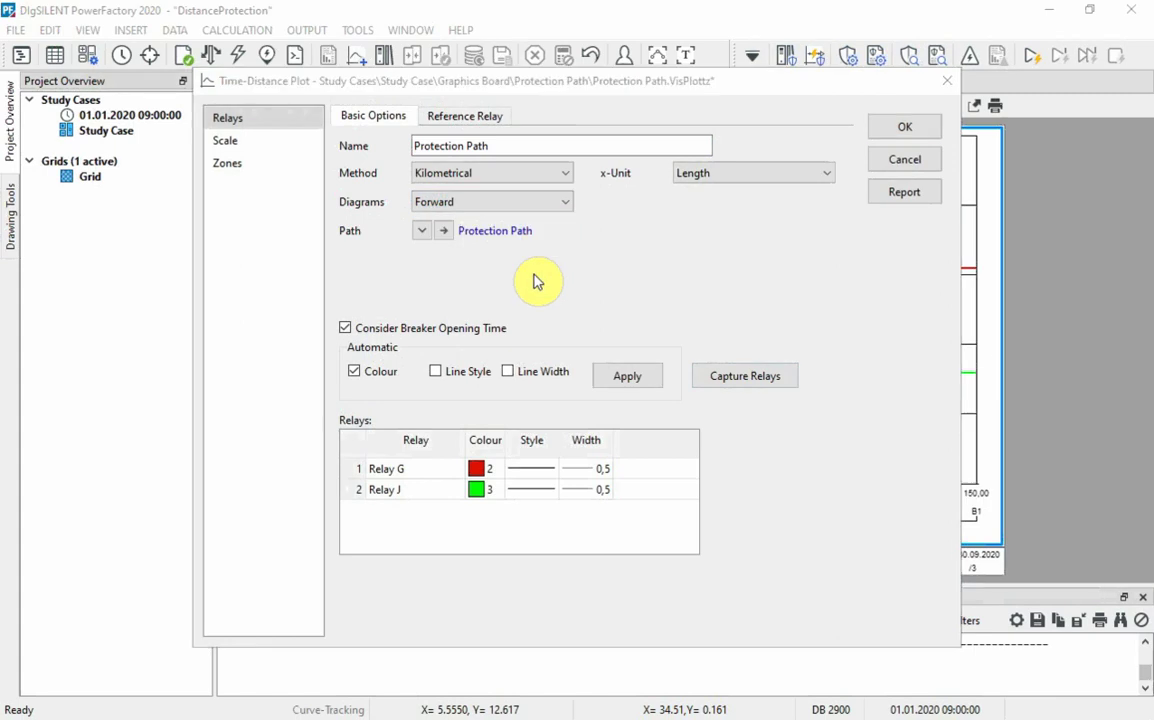
- Set the time-distance plot's curve colours to 2 (red) for Relay J and 3 (green) for Relay G, and apply the settings
click(486, 500)
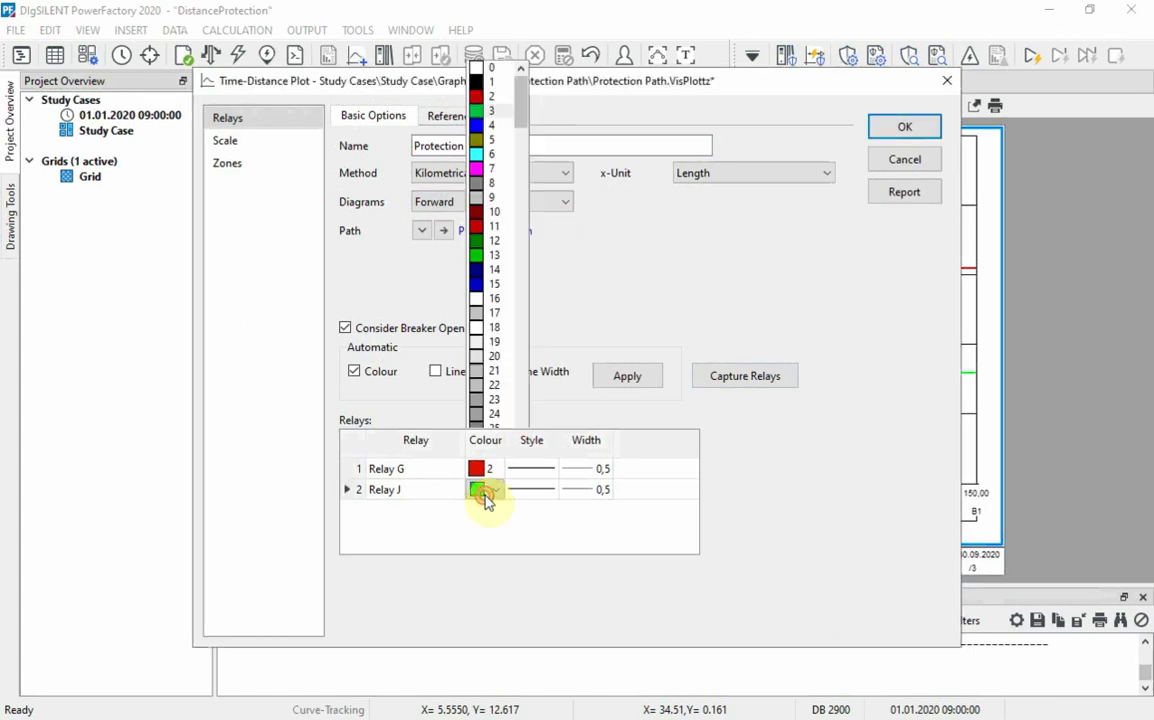
click(495, 82)
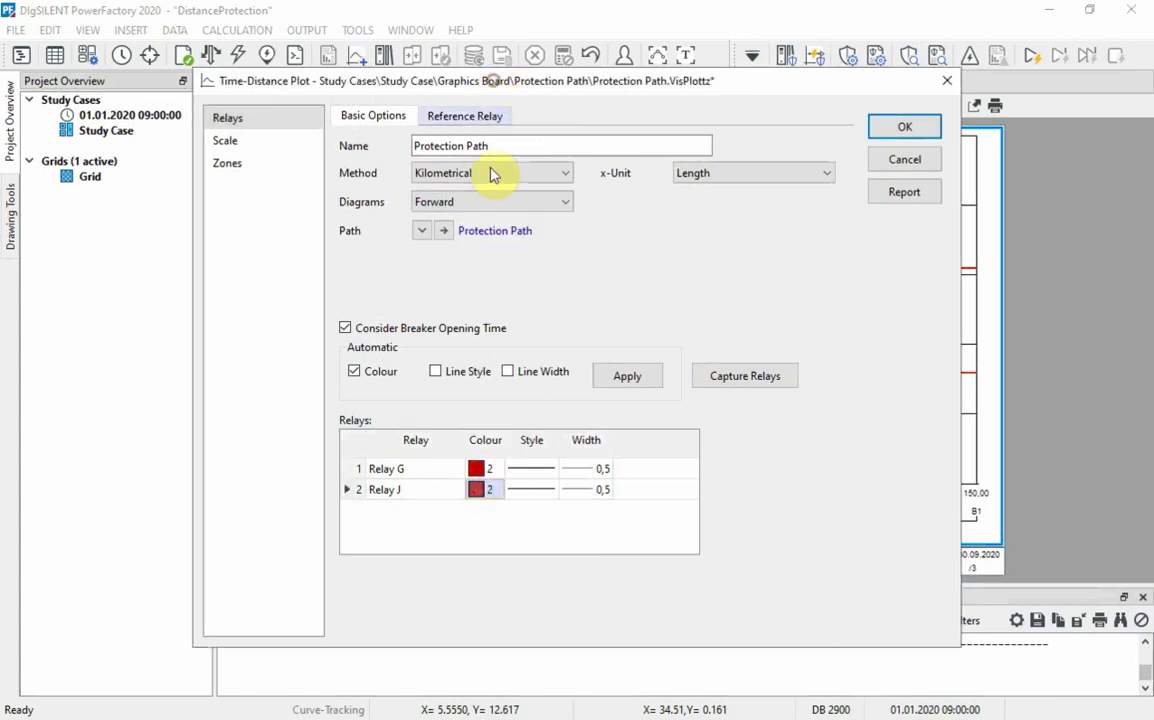
click(492, 469)
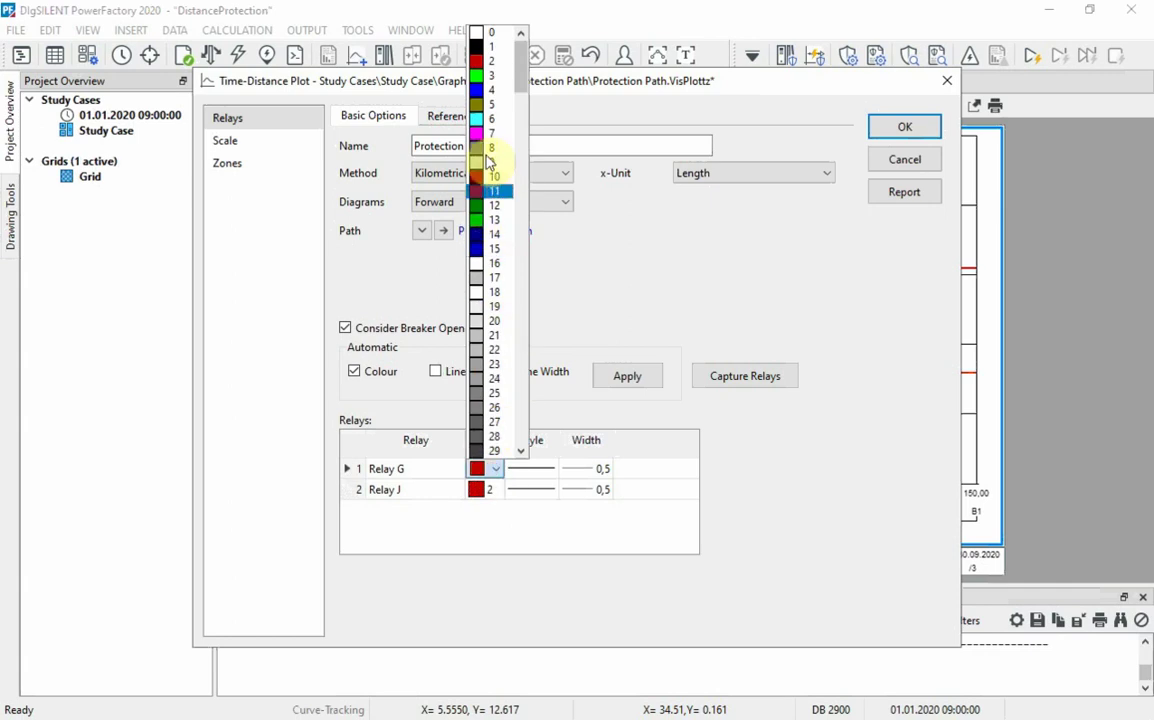
click(492, 75)
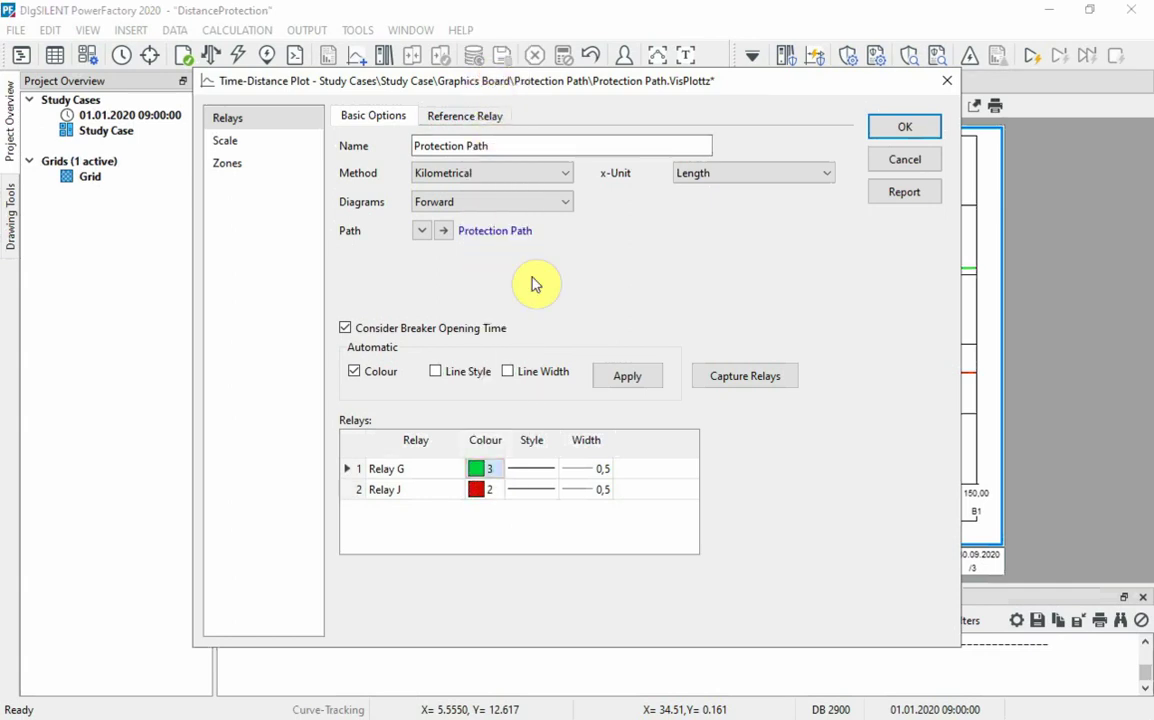
click(904, 127)
- Reopen the Protection Path time-distance plot's settings and change its calculation method to Short Circuit Sweep
double_click(893, 152)
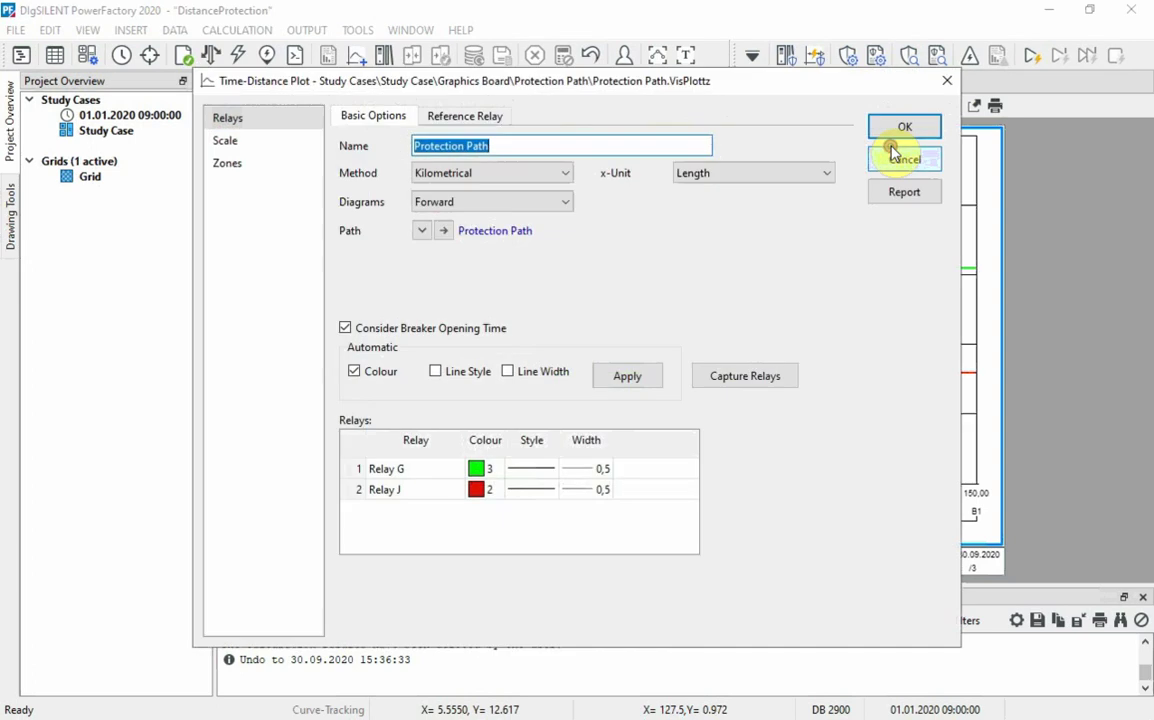
click(544, 176)
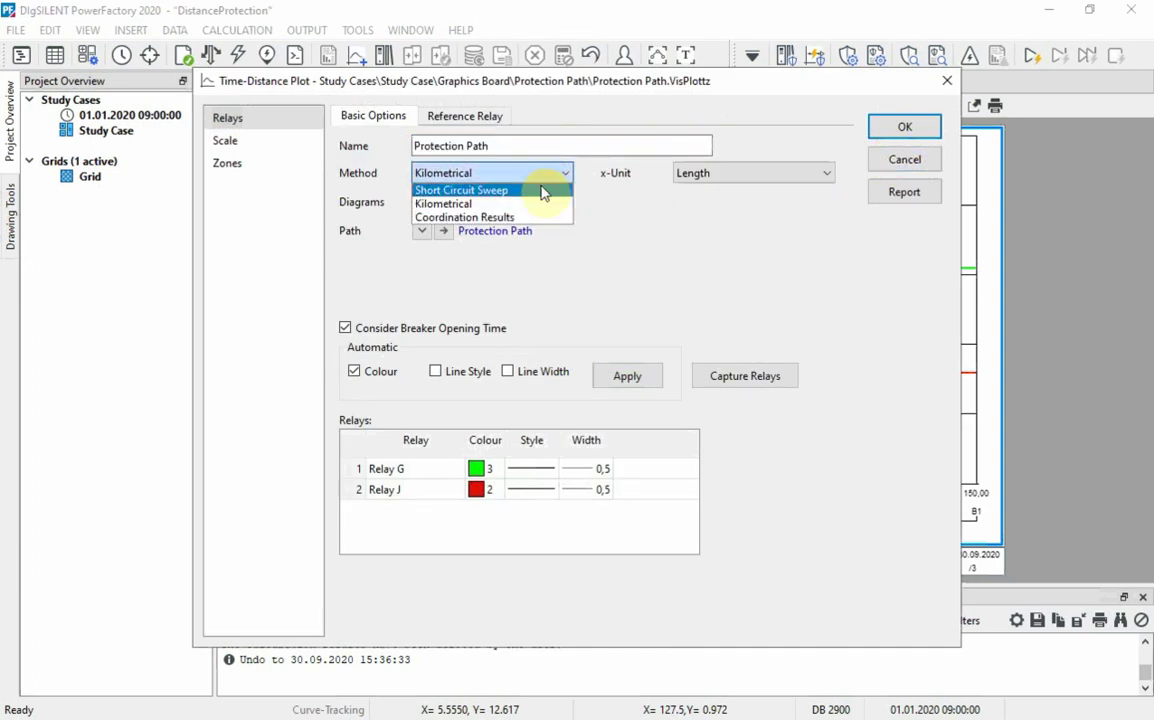
click(544, 192)
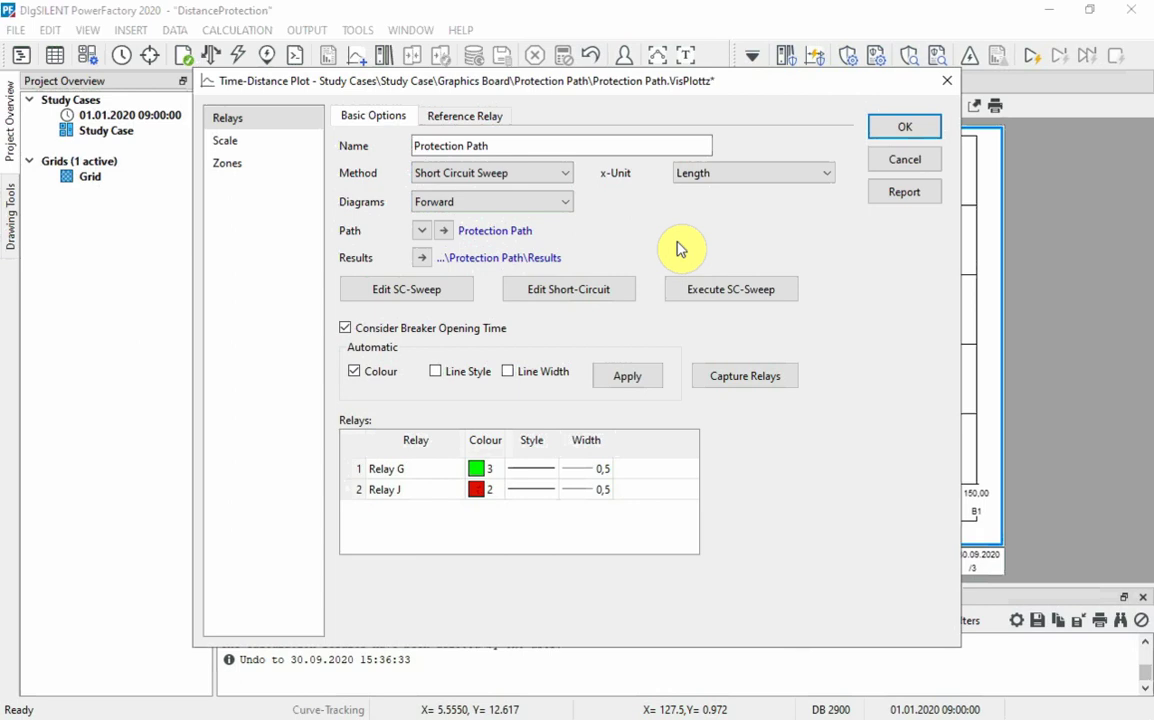
- Review the sweep's short-circuit calculation settings, then execute the short-circuit sweep and return to the time-distance plot
click(600, 289)
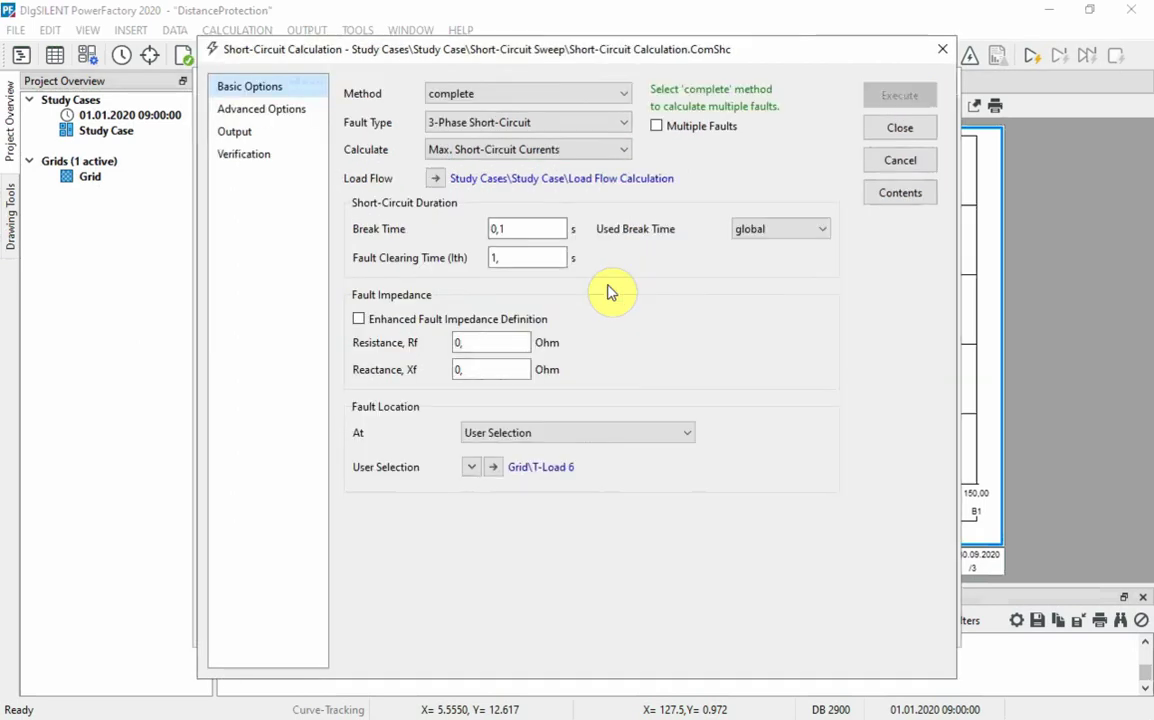
click(902, 128)
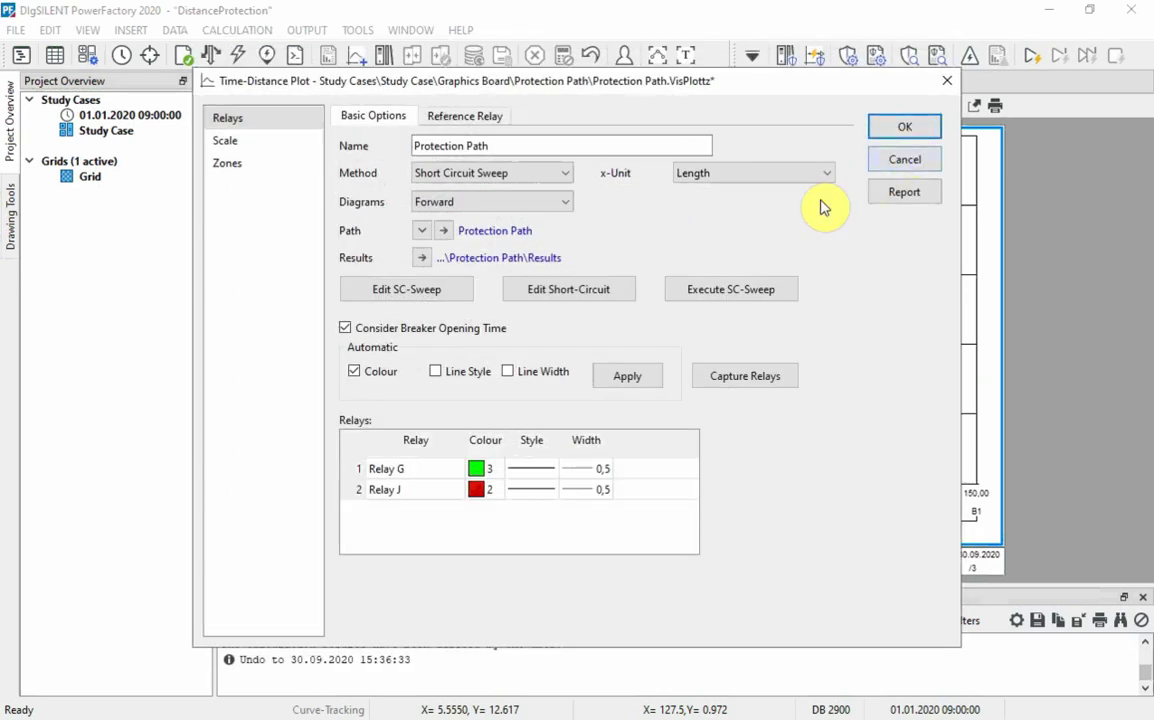
click(700, 290)
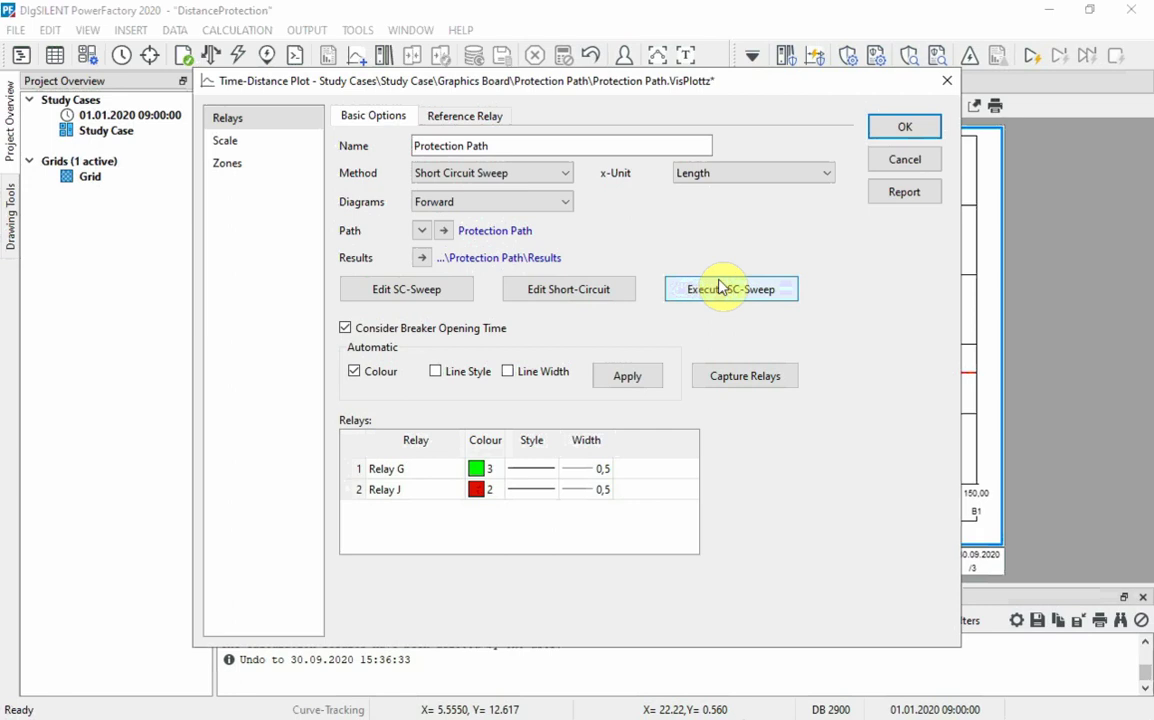
click(886, 129)
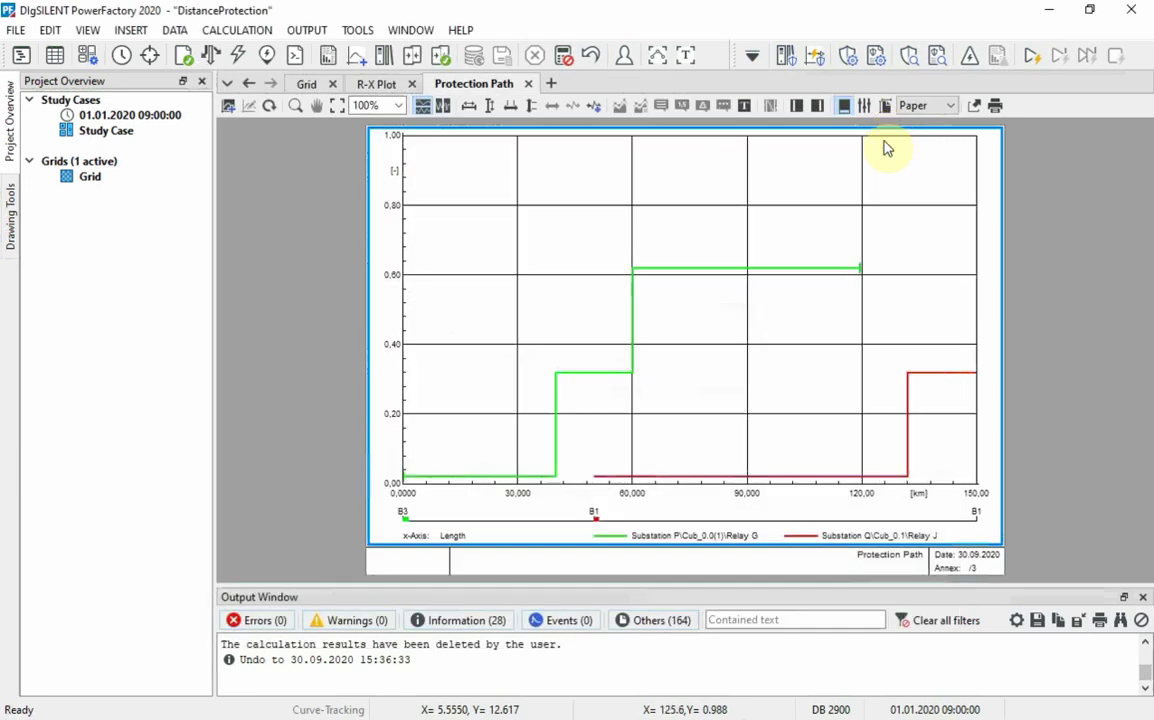